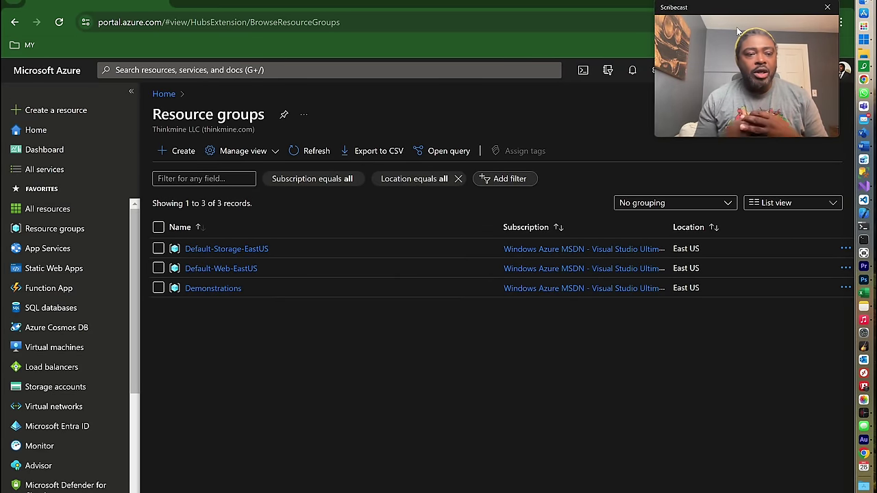
- Check and close notifications, then try the Light theme under Appearance + startup views
left_click_drag(691, 8, 684, 378)
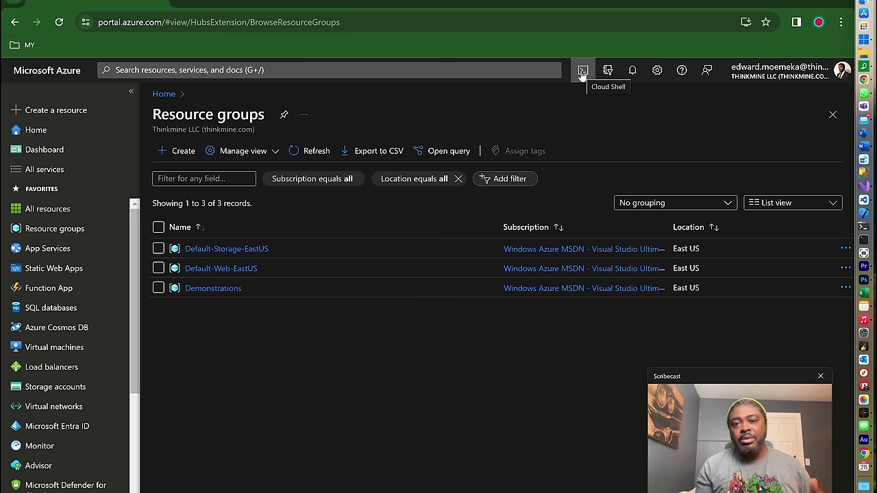
left_click(633, 74)
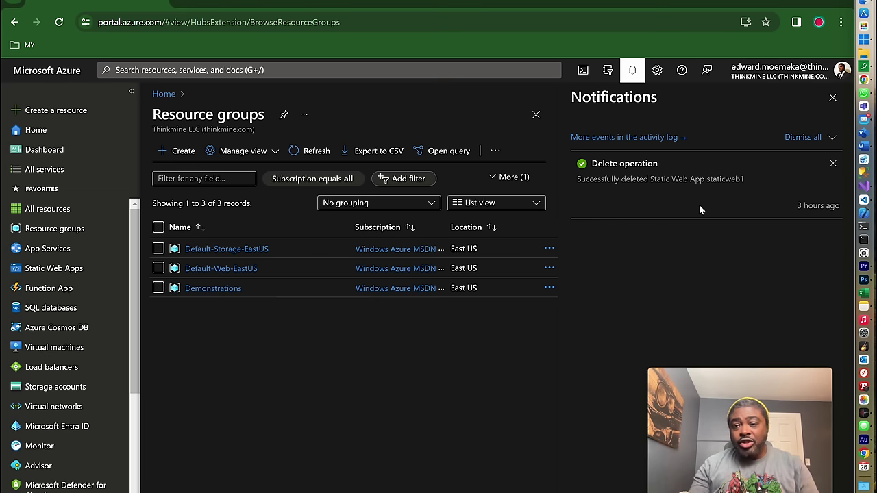
left_click(832, 97)
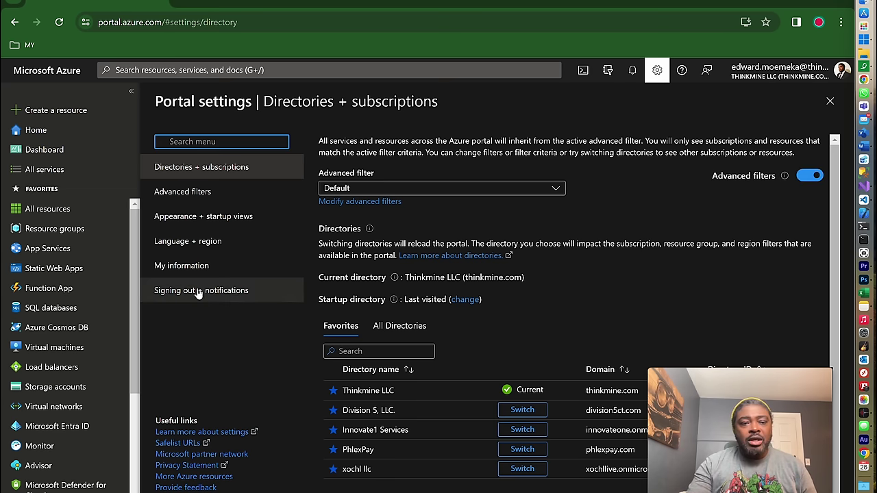
left_click(211, 219)
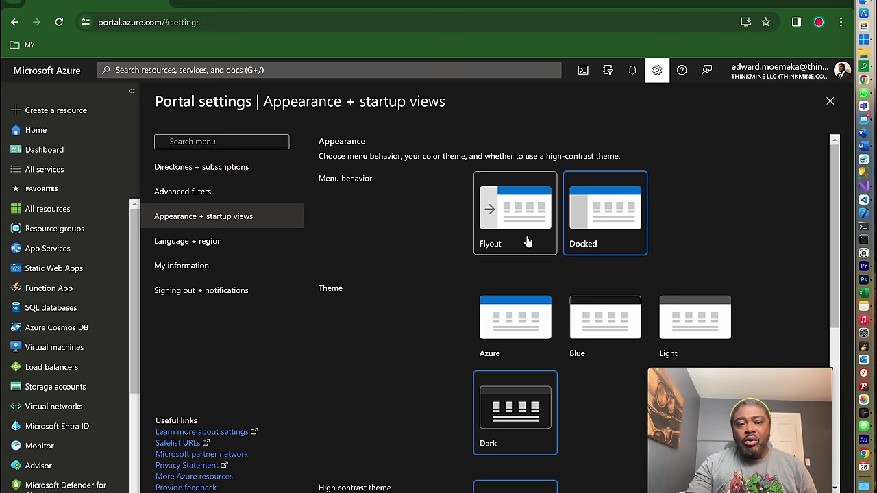
left_click(697, 329)
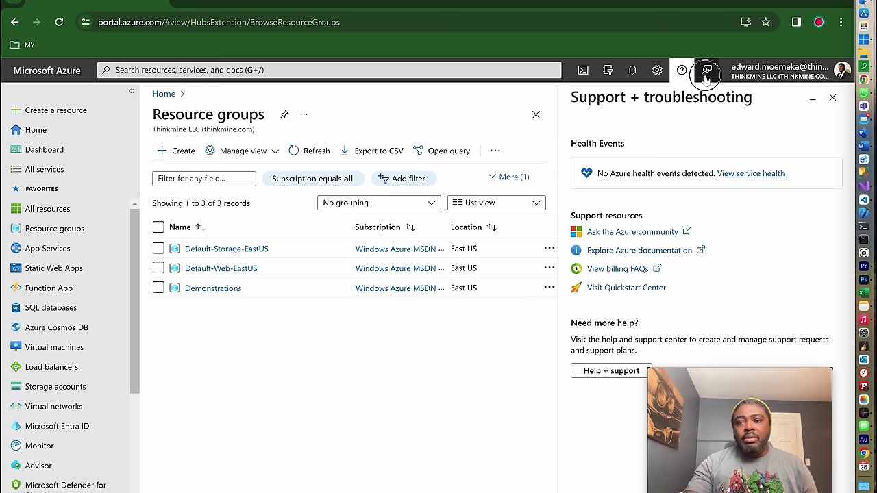
- Bring up the Give feedback to Microsoft pane from the top toolbar's Feedback icon
left_click(706, 75)
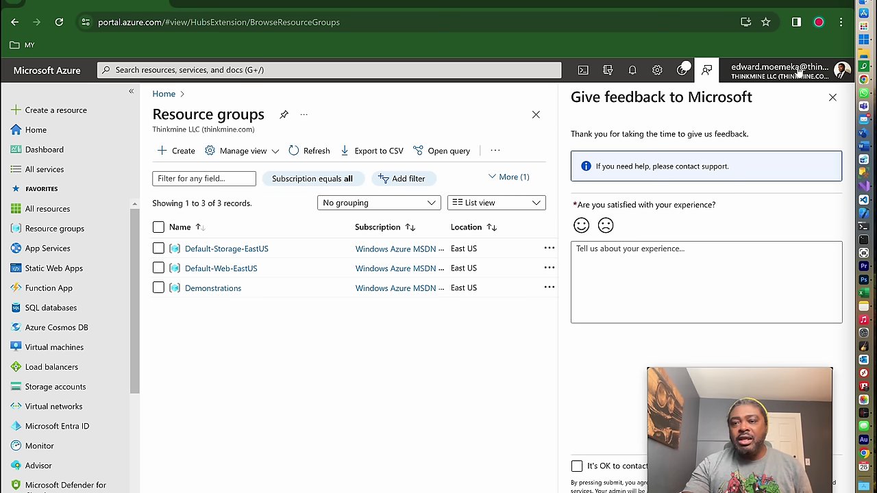
mouse_move(801, 74)
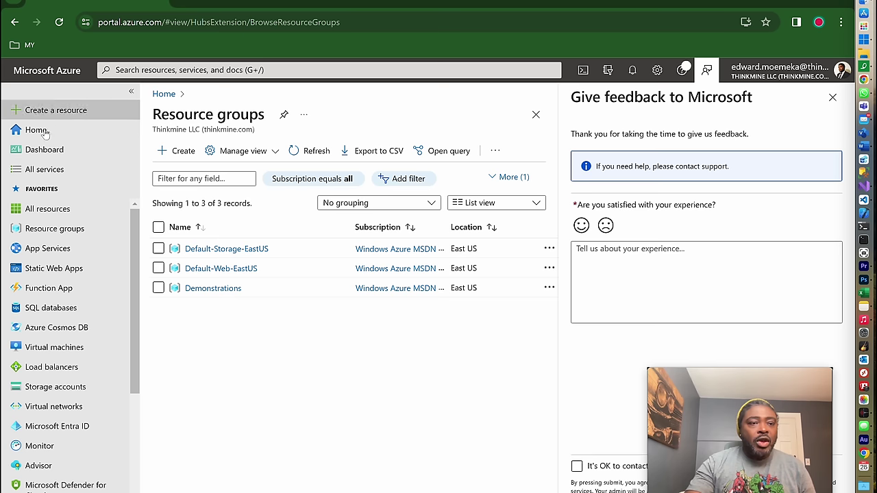
- Browse the left navigation favourites and open App Services, showing the thinkmine app
scroll(27, 458, "down", 3)
scroll(30, 432, "up", 3)
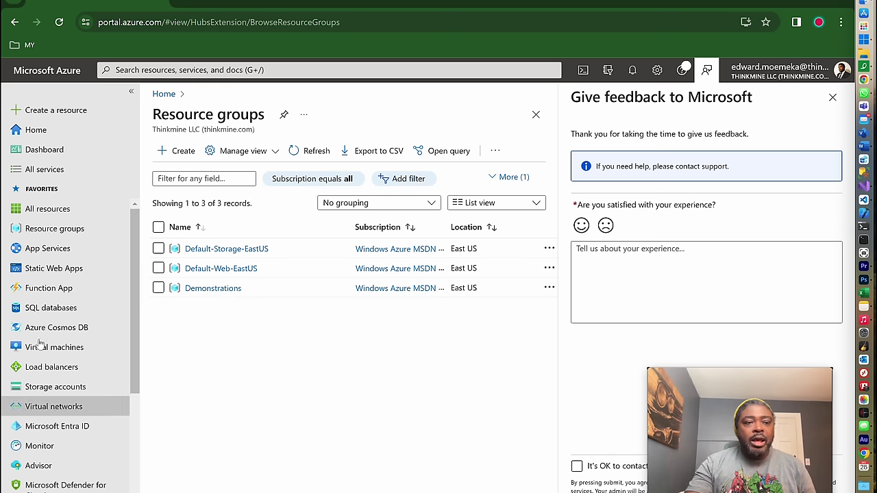
scroll(55, 383, "down", 3)
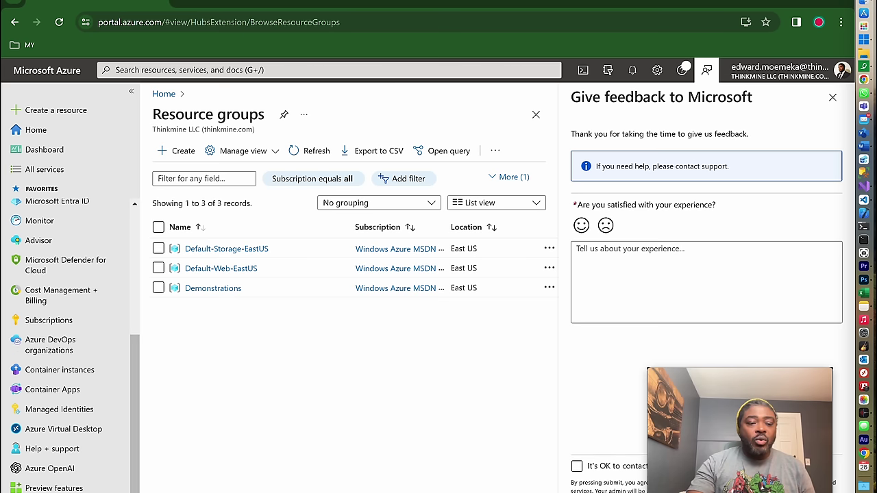
scroll(49, 402, "up", 1)
scroll(50, 403, "up", 3)
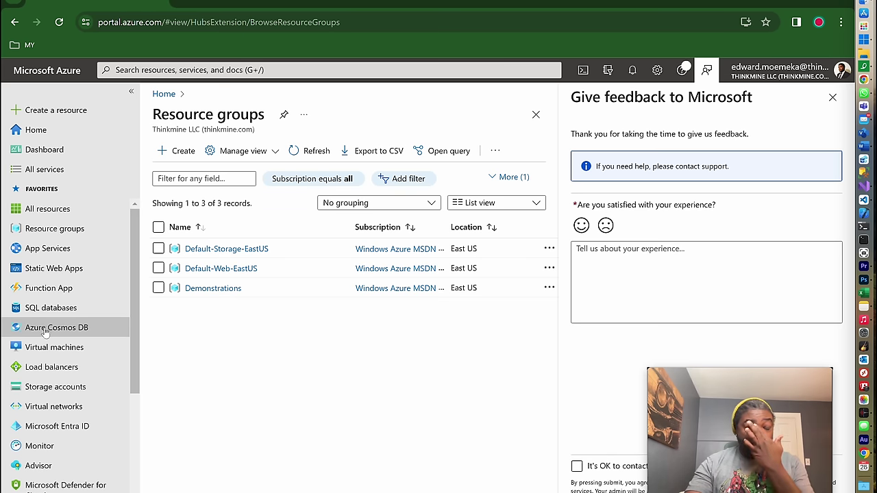
mouse_move(47, 328)
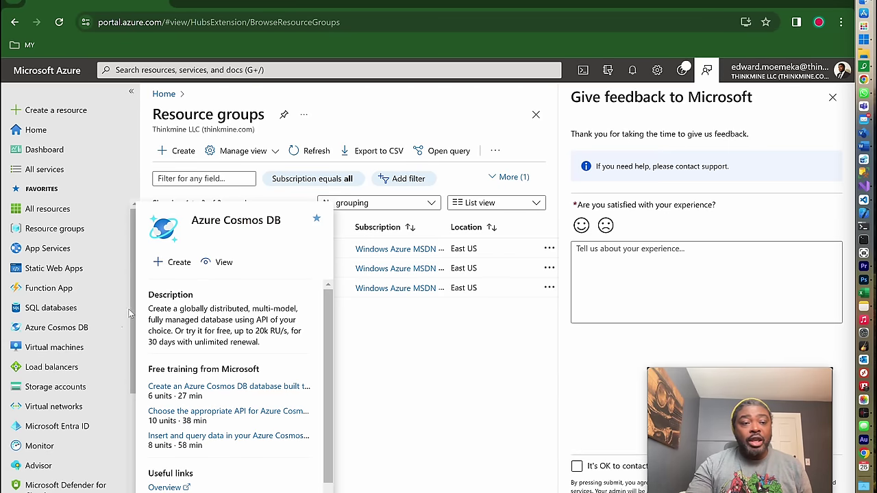
scroll(41, 336, "down", 3)
scroll(60, 411, "up", 5)
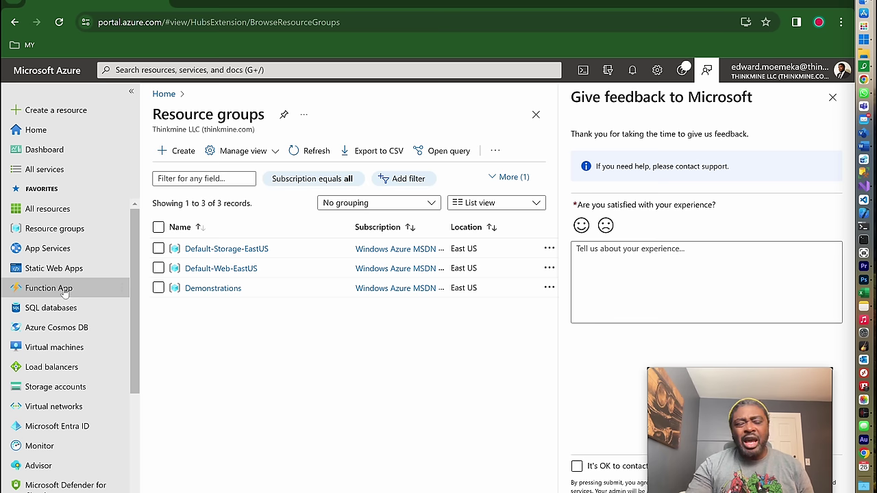
mouse_move(60, 291)
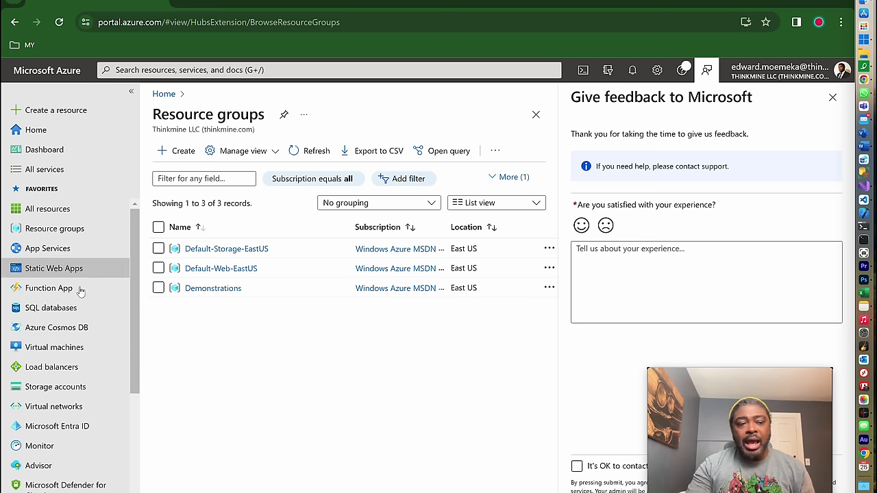
left_click_drag(55, 250, 162, 397)
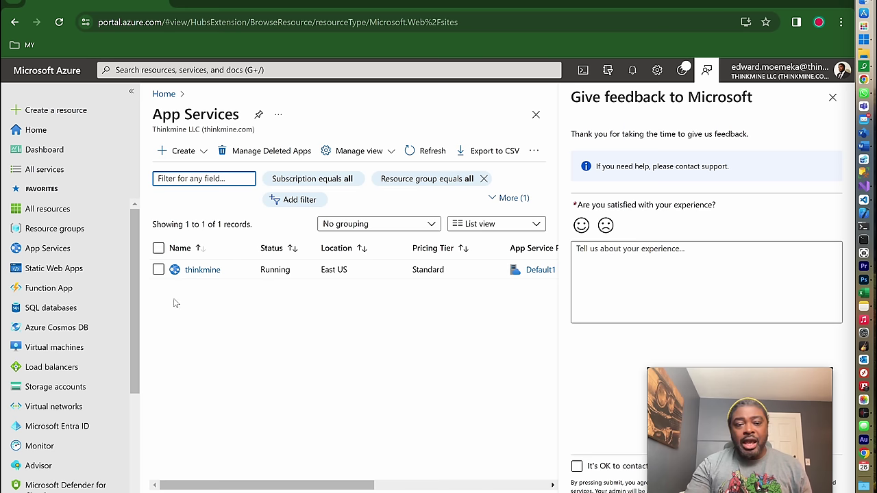
- Close the feedback pane, check the Create dropdown's app types, then open Create a resource
left_click(832, 98)
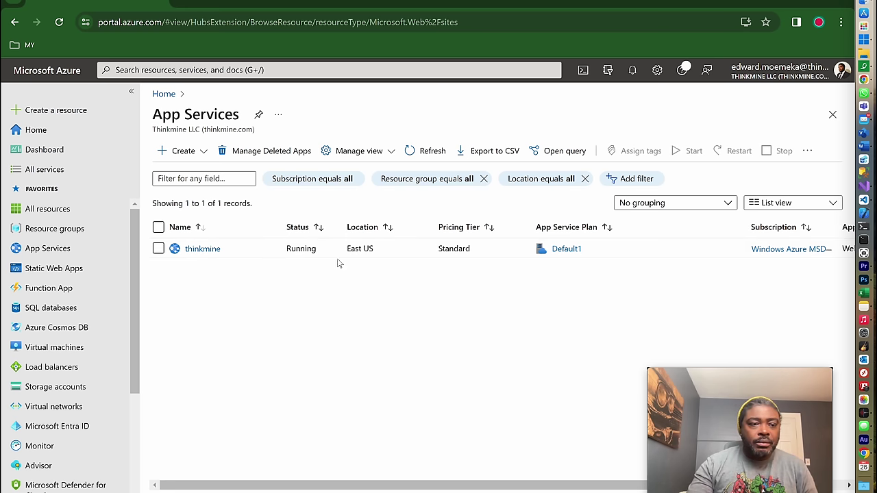
left_click(200, 151)
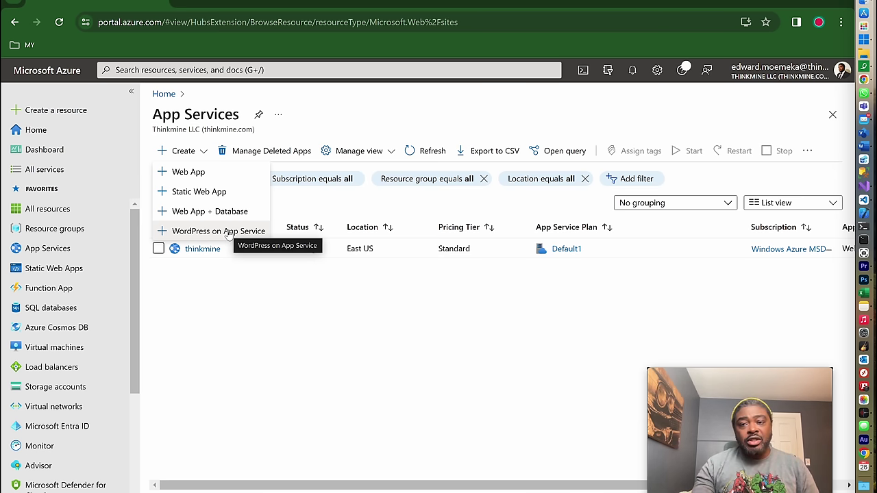
left_click(246, 337)
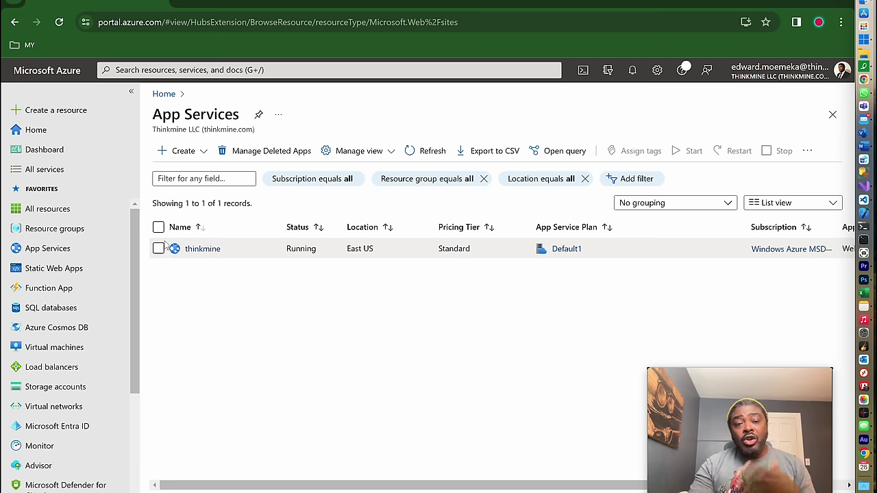
left_click(69, 111)
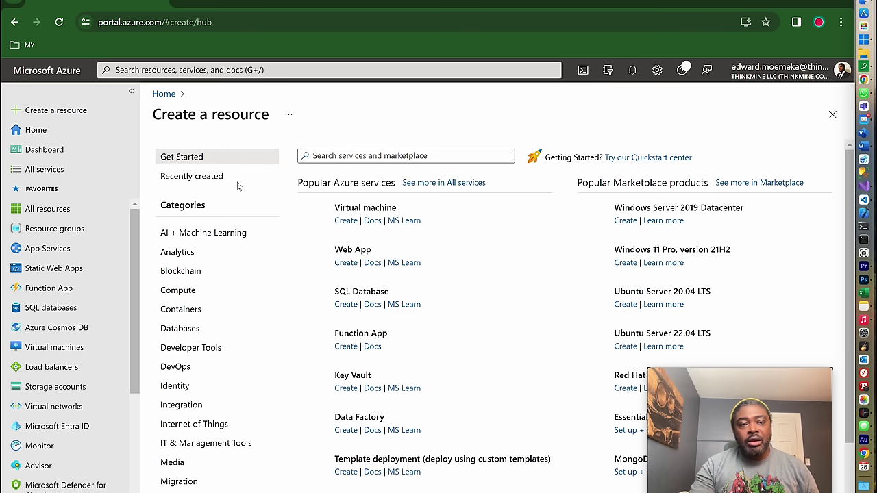
- Search Create a resource for 'web app' to list Marketplace Web App offerings
left_click(315, 155)
type("we")
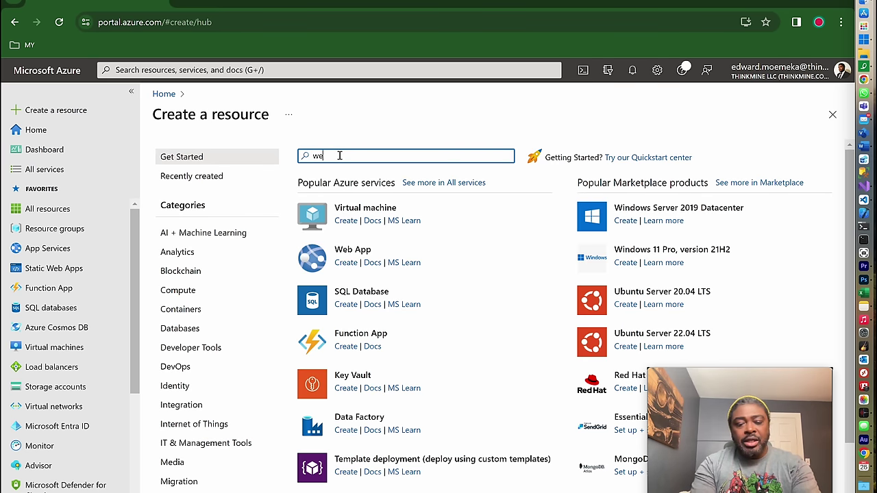
key("BackSpace")
key("BackSpace")
type("web")
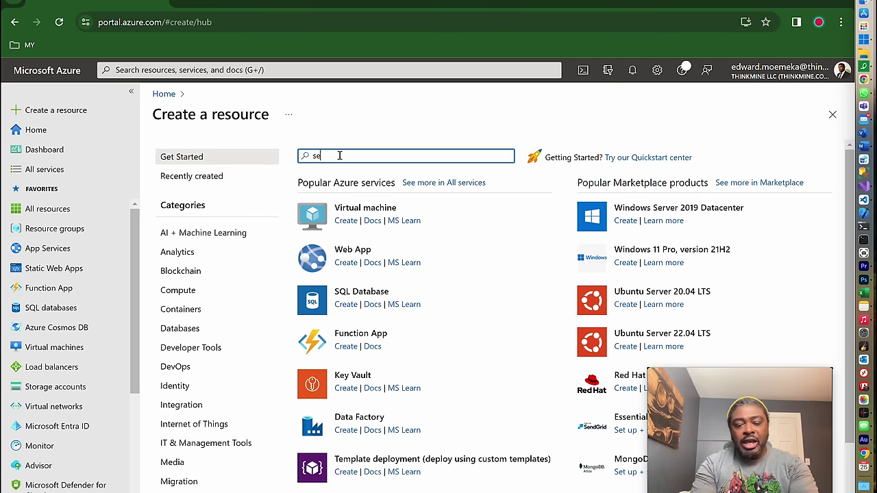
type(" app")
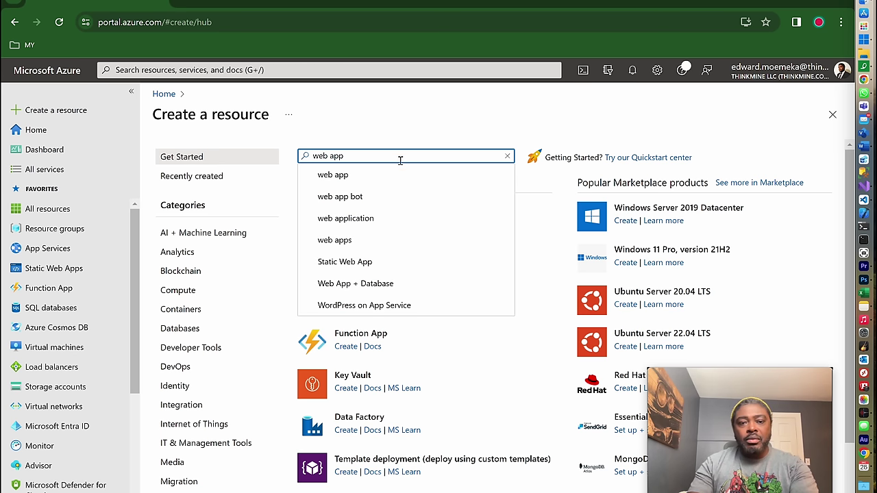
left_click(367, 175)
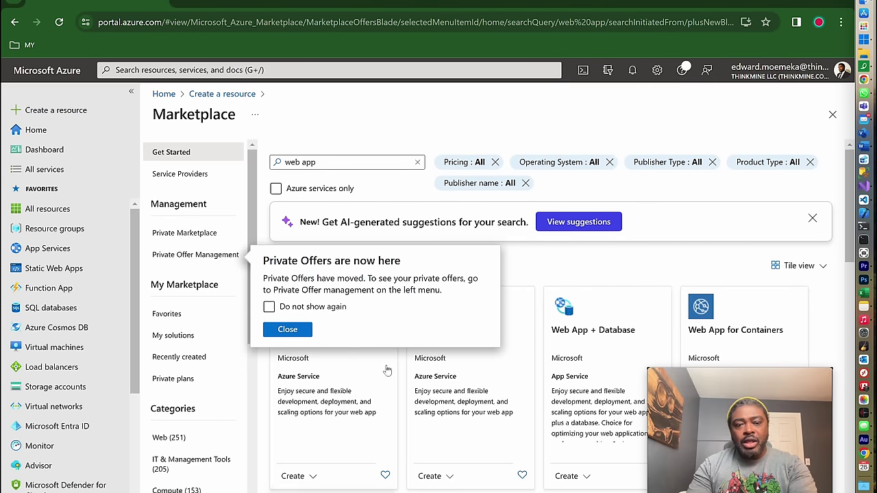
- Dismiss the Private Offers notice and browse Marketplace results for 'app service'
left_click(537, 263)
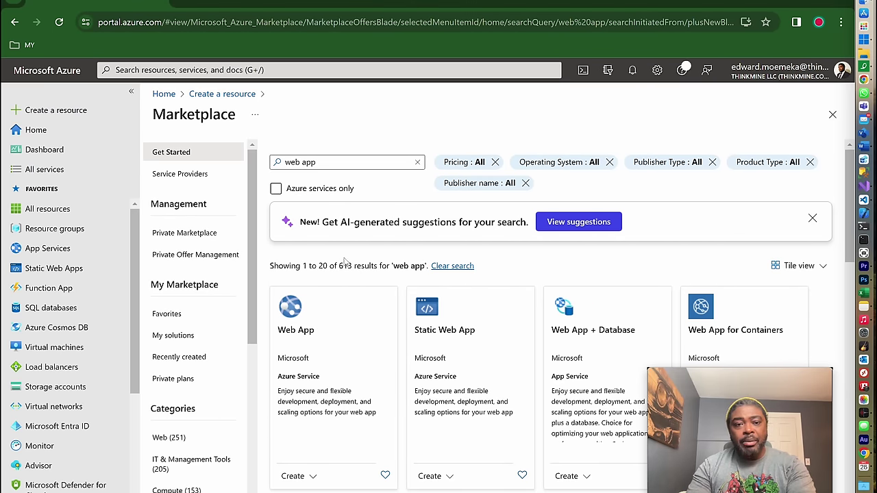
left_click_drag(370, 162, 246, 164)
type("app servi")
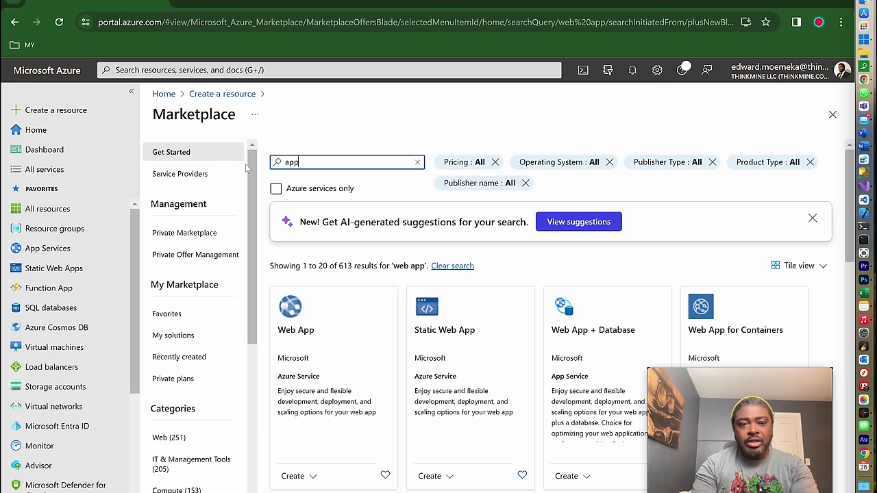
type("c")
left_click(322, 182)
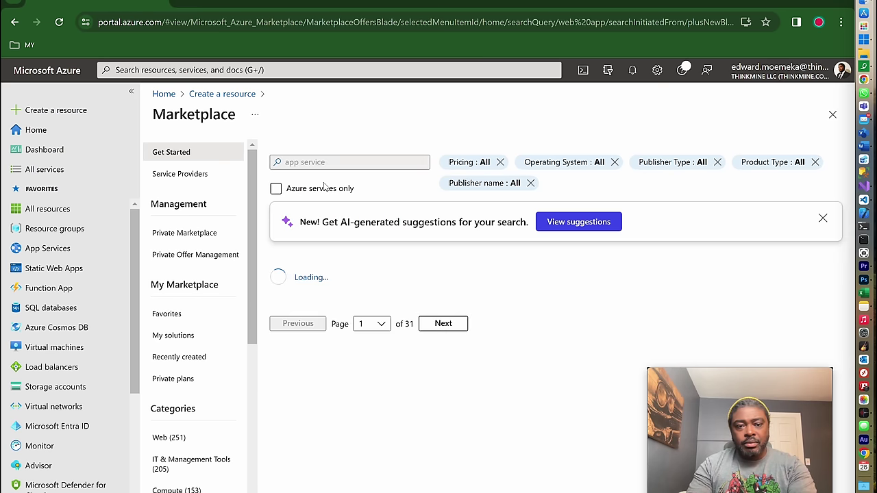
scroll(365, 327, "down", 5)
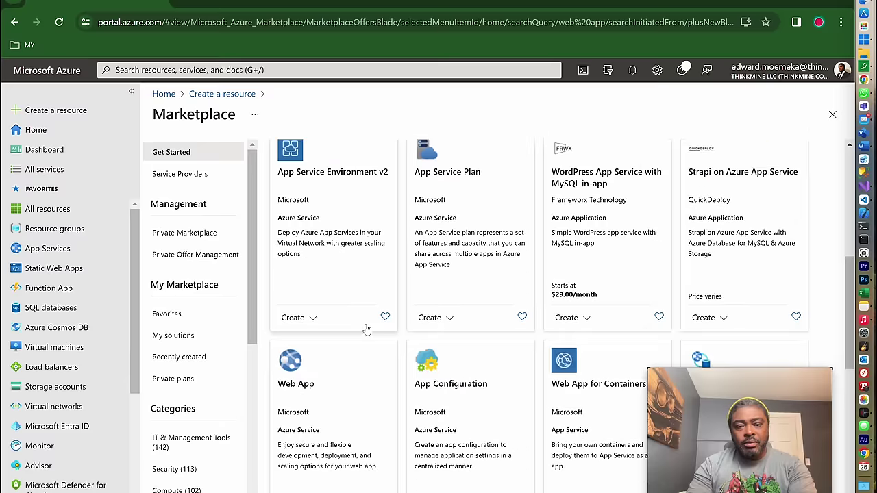
scroll(367, 330, "down", 2)
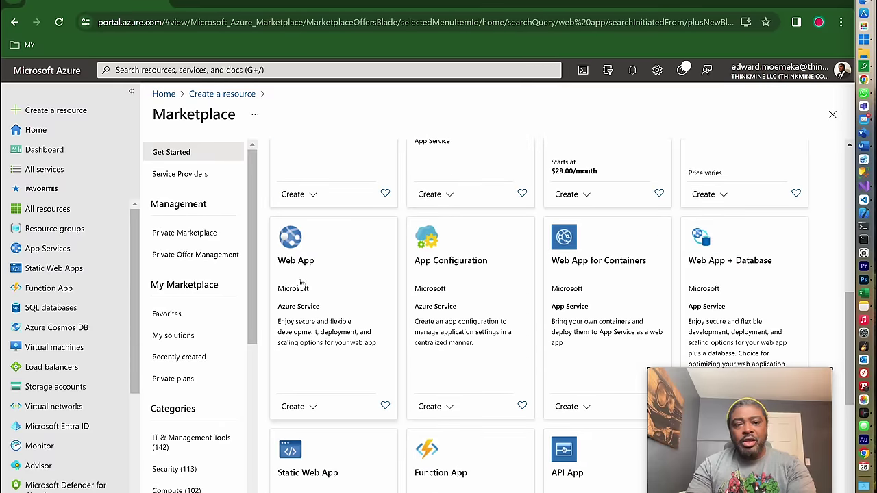
scroll(324, 343, "down", 1)
scroll(323, 346, "down", 2)
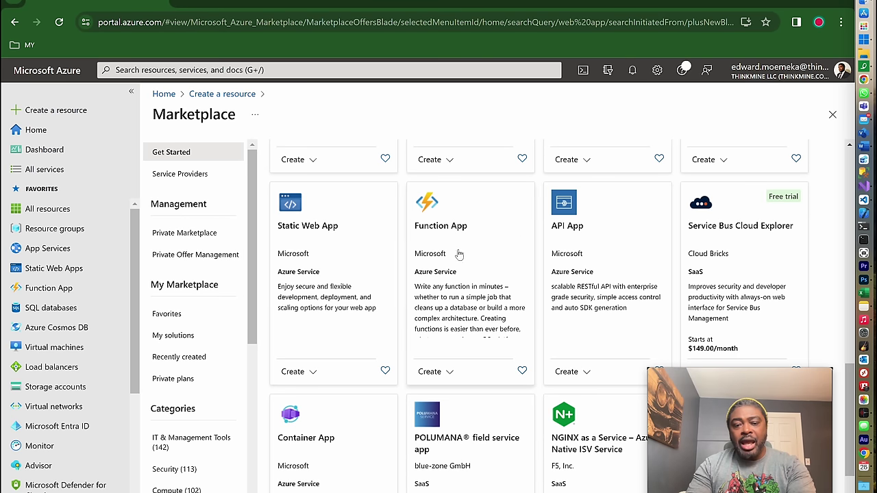
scroll(411, 288, "up", 6)
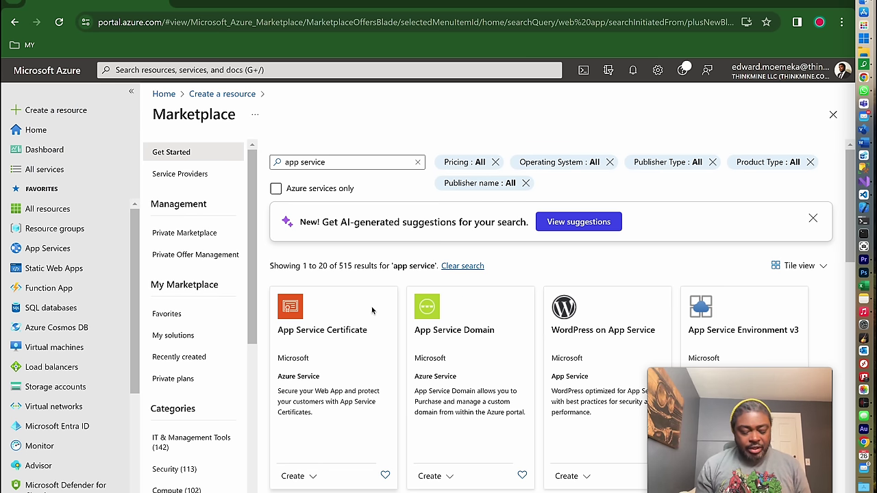
- From App Services, start creating a new Web App
left_click_drag(59, 246, 82, 259)
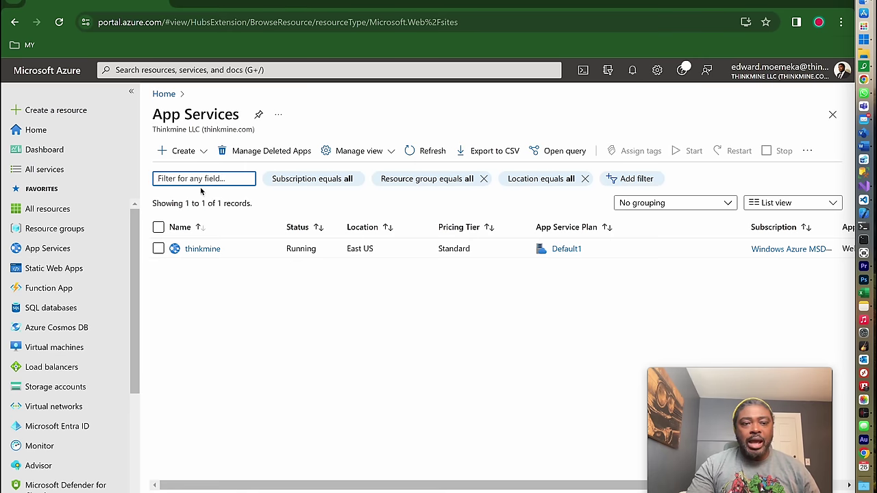
left_click(204, 154)
left_click(200, 173)
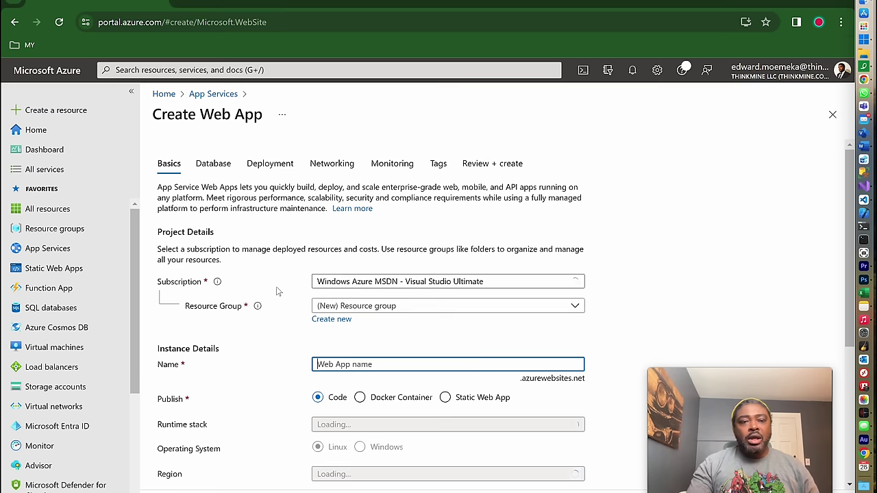
- Set the new web app's resource group to Demonstrations, then select the Name field
scroll(254, 305, "down", 2)
scroll(203, 284, "up", 2)
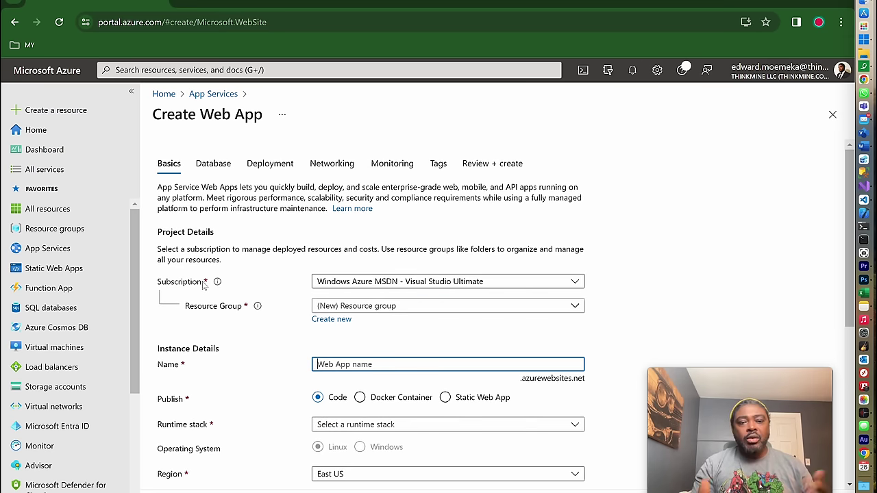
mouse_move(259, 309)
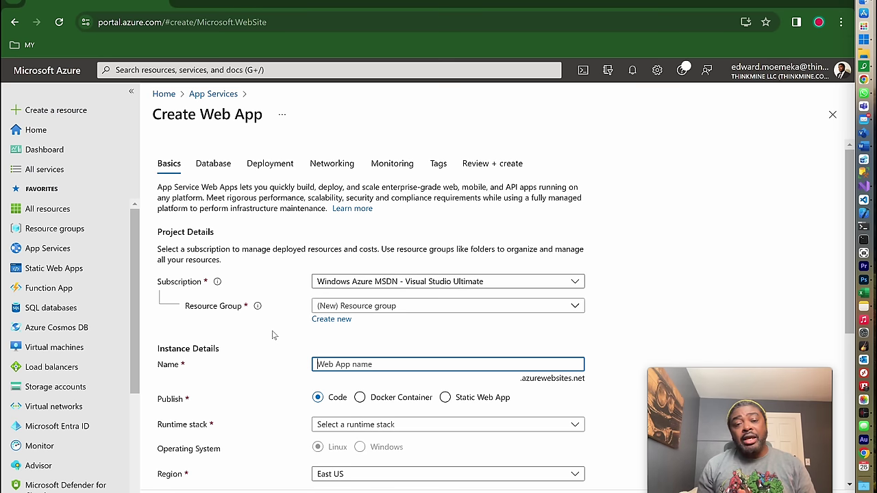
left_click(570, 309)
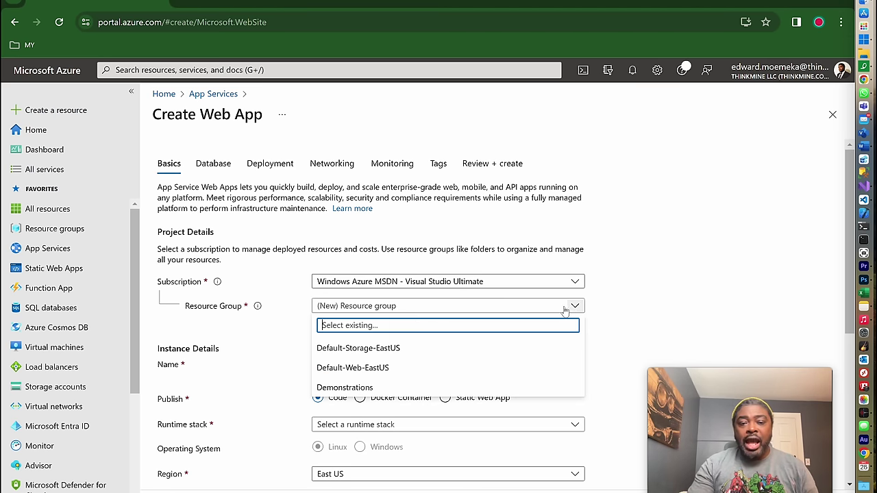
left_click(346, 388)
scroll(233, 378, "down", 2)
left_click(368, 244)
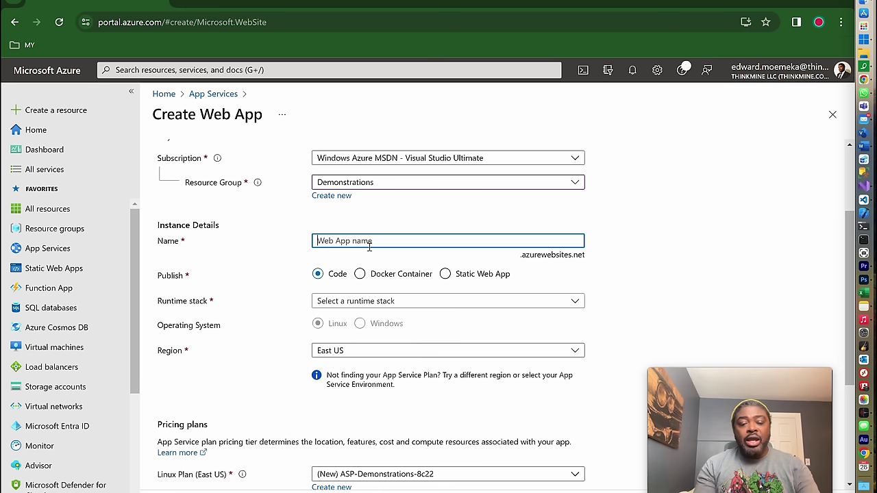
- Name the web app tesladashboard after 'test' is rejected, keeping Publish set to Code
type("test")
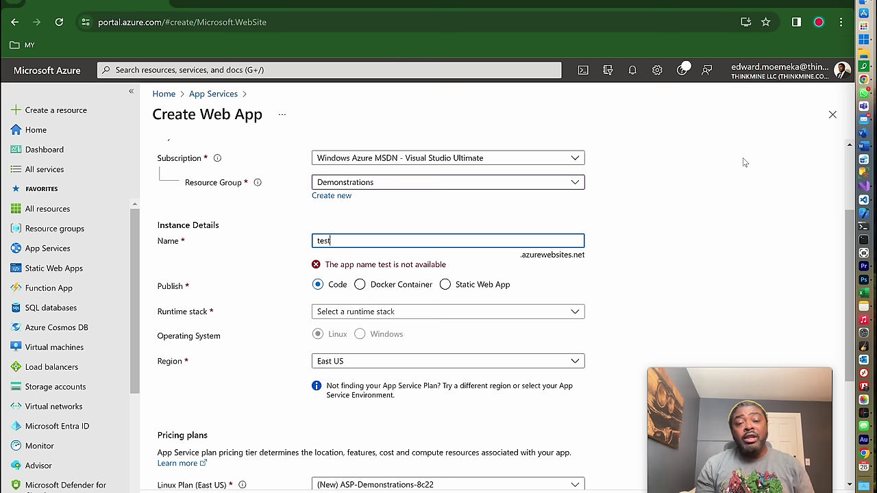
key("BackSpace")
type("ladashboard")
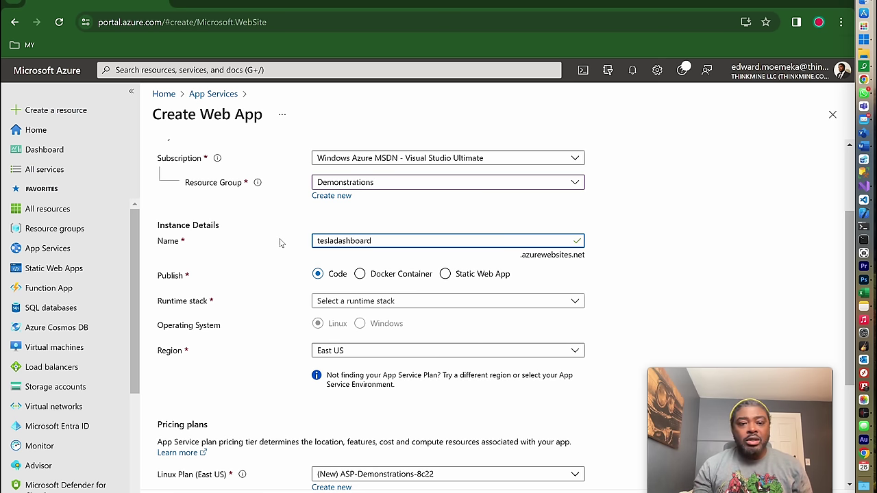
scroll(171, 295, "down", 1)
double_click(165, 214)
left_click(317, 213)
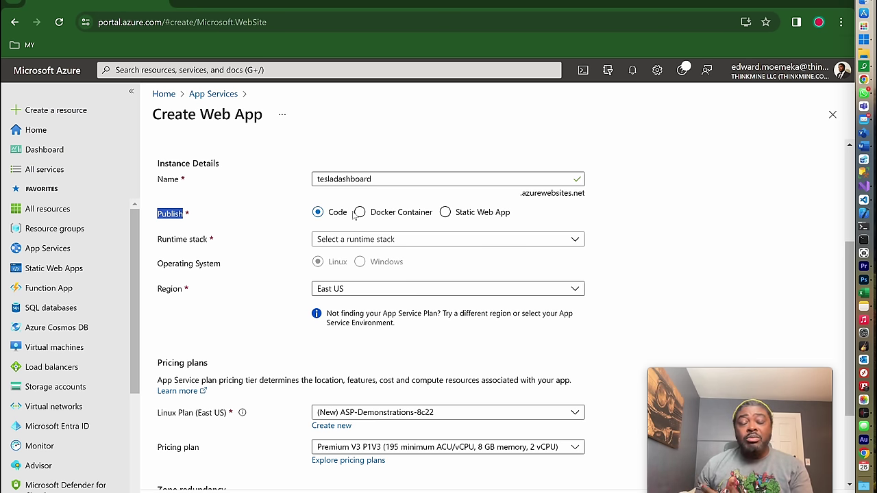
- Try Docker Container publishing, then switch Publish back to Code
left_click(360, 213)
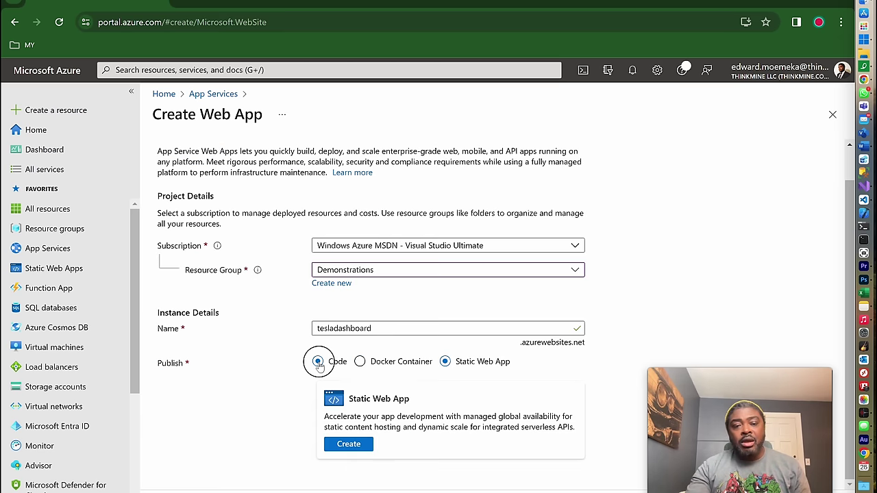
left_click(317, 360)
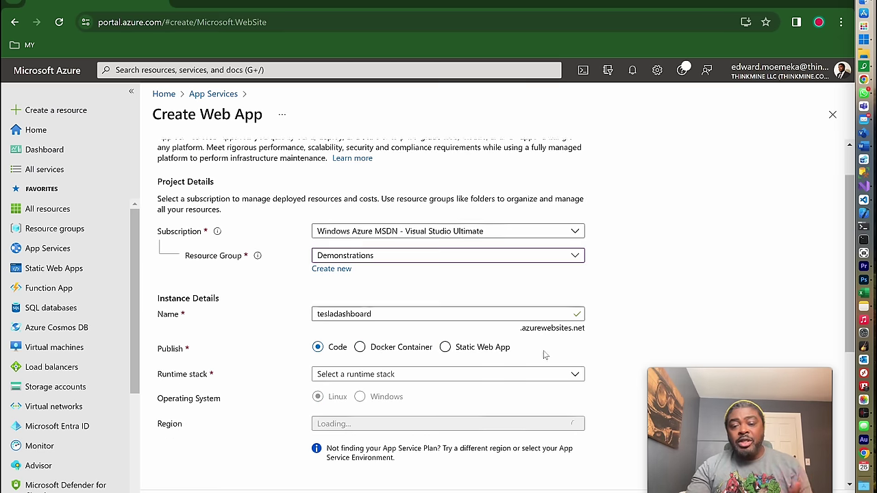
- Browse the Runtime stack list (.NET, ASP.NET, Java, Node, PHP, Python) without choosing one
scroll(369, 278, "down", 4)
scroll(333, 264, "up", 2)
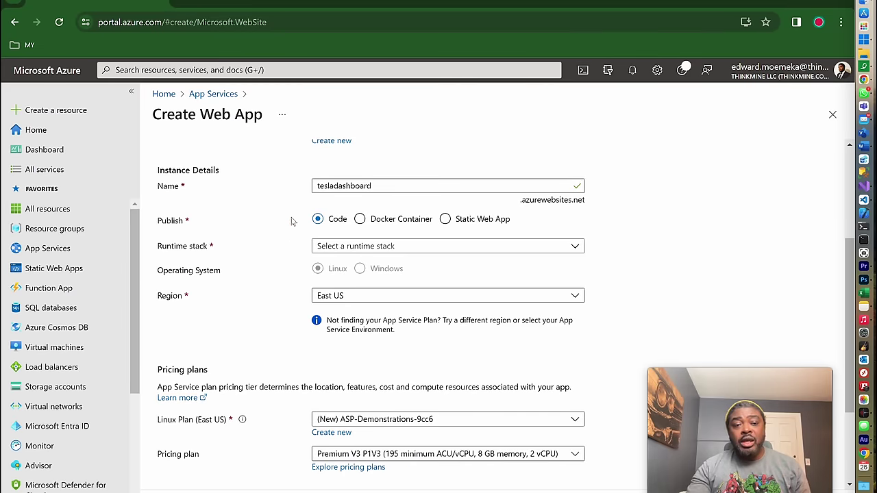
left_click(436, 253)
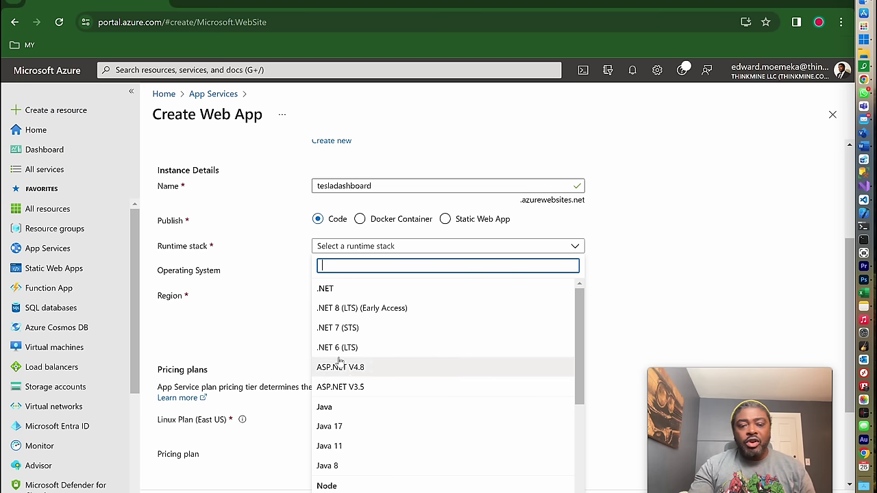
scroll(384, 377, "down", 3)
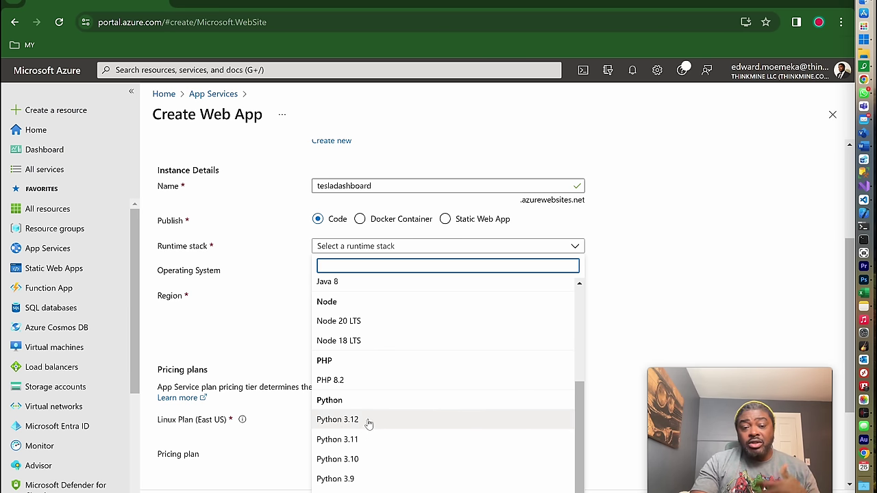
scroll(390, 435, "up", 1)
scroll(384, 446, "up", 2)
scroll(352, 417, "down", 2)
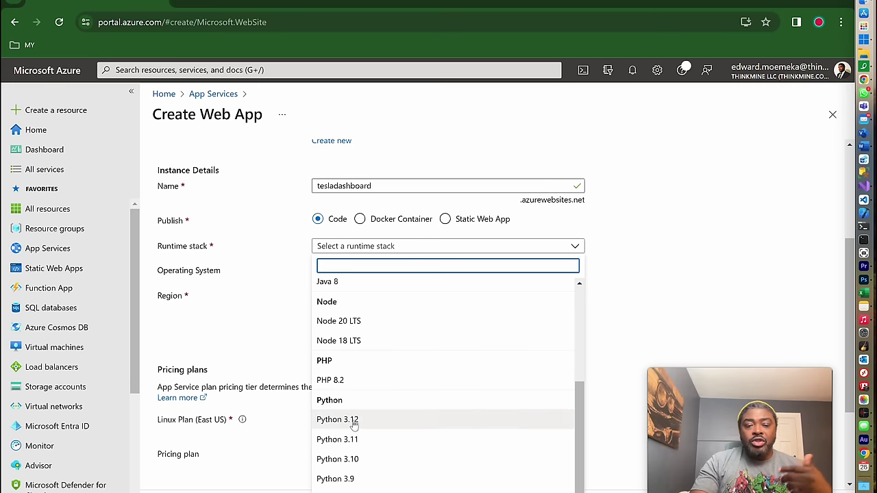
scroll(348, 389, "up", 2)
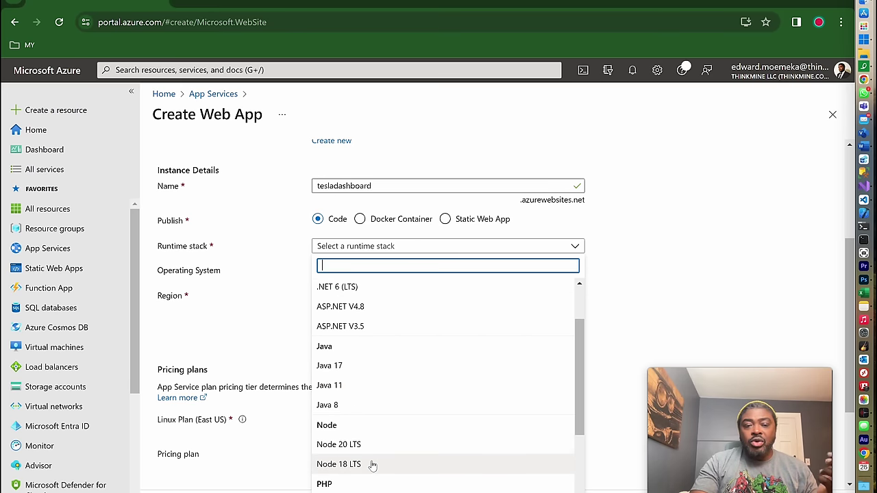
scroll(343, 393, "up", 2)
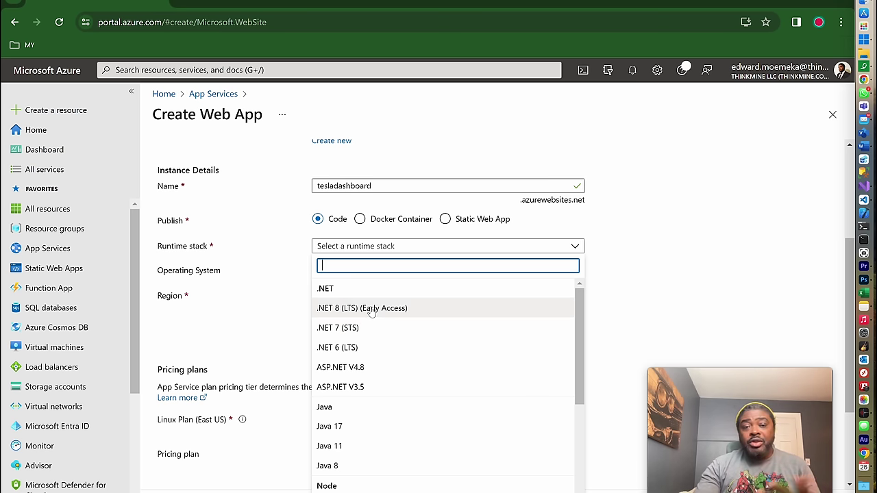
- Set the runtime stack to .NET 8 (LTS) (Early Access) after briefly trying ASP.NET V4.8
left_click(372, 308)
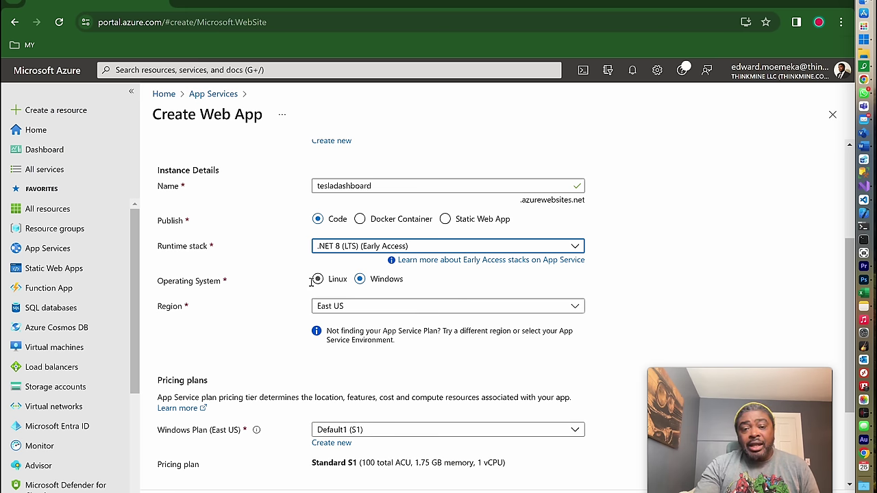
left_click(406, 251)
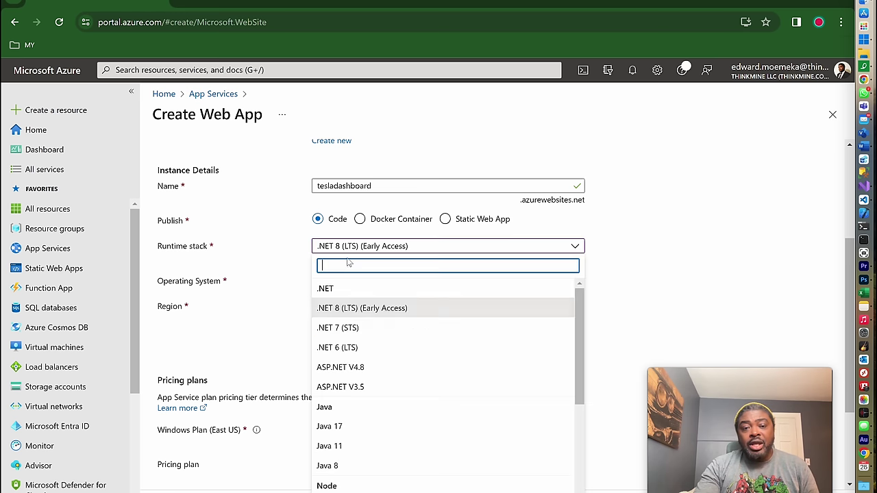
left_click(371, 374)
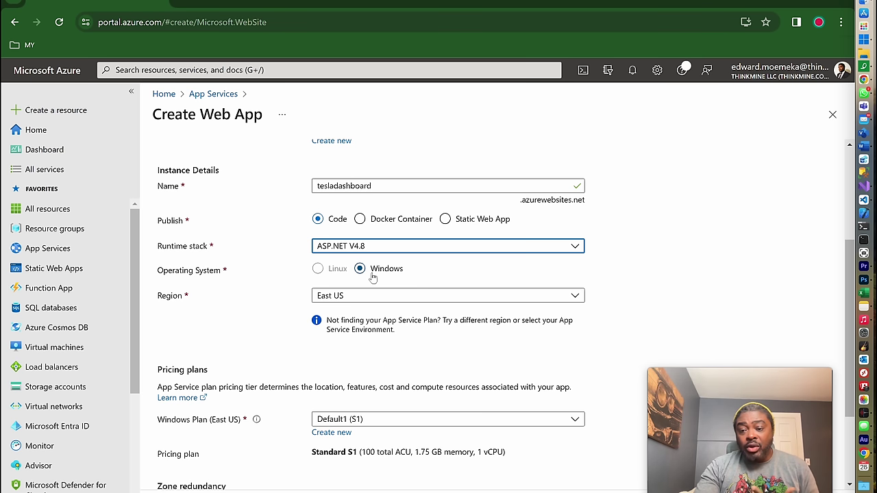
left_click(376, 251)
left_click(361, 309)
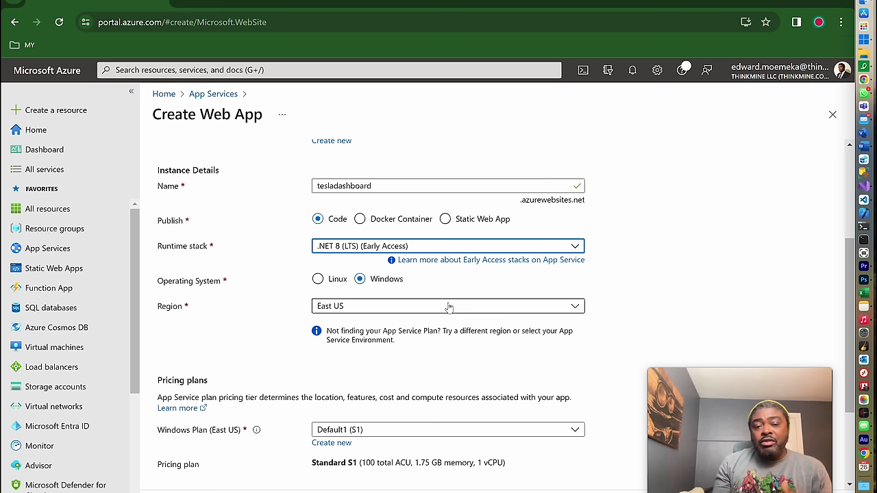
scroll(342, 288, "down", 3)
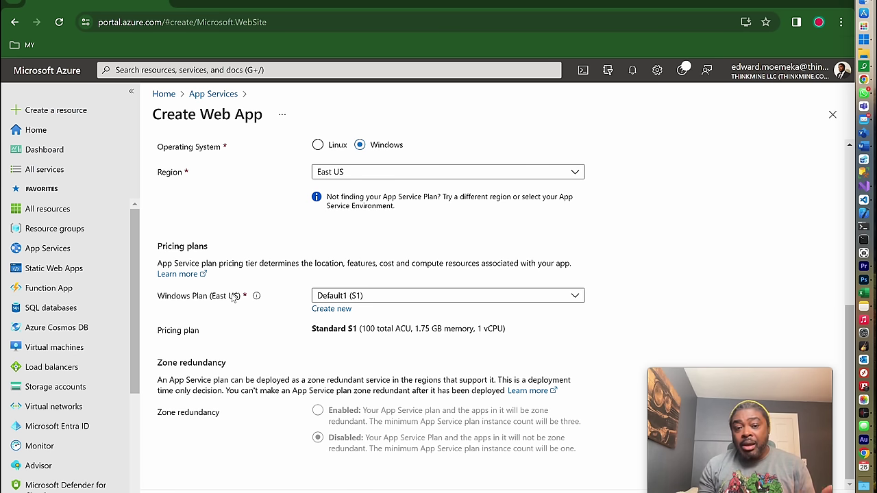
- Create a new Windows App Service plan named ddd and list the pricing tiers
left_click(361, 298)
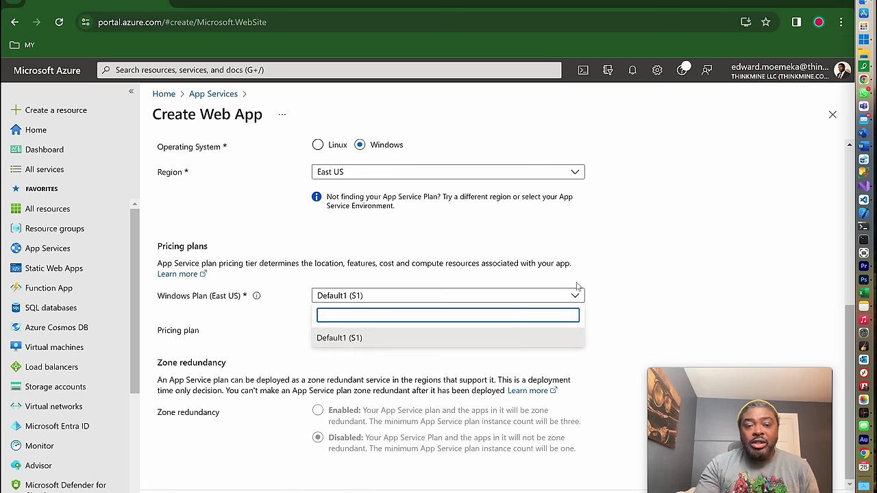
left_click(610, 288)
left_click(370, 296)
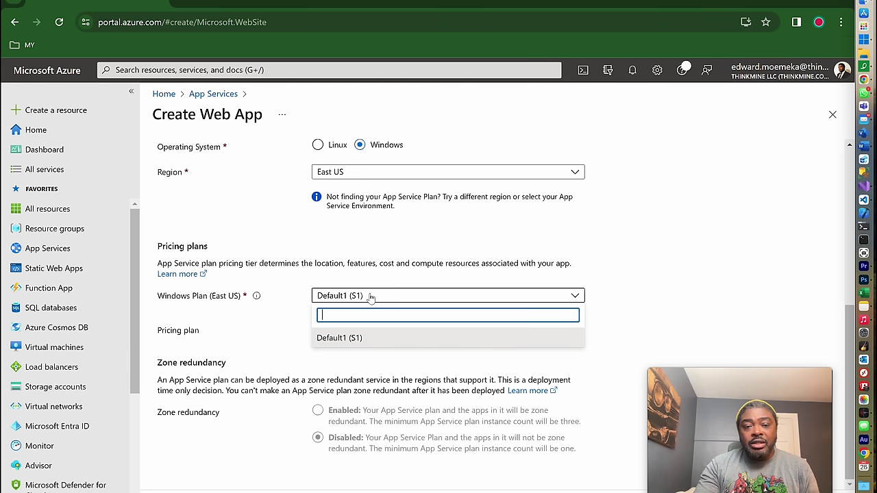
left_click(373, 290)
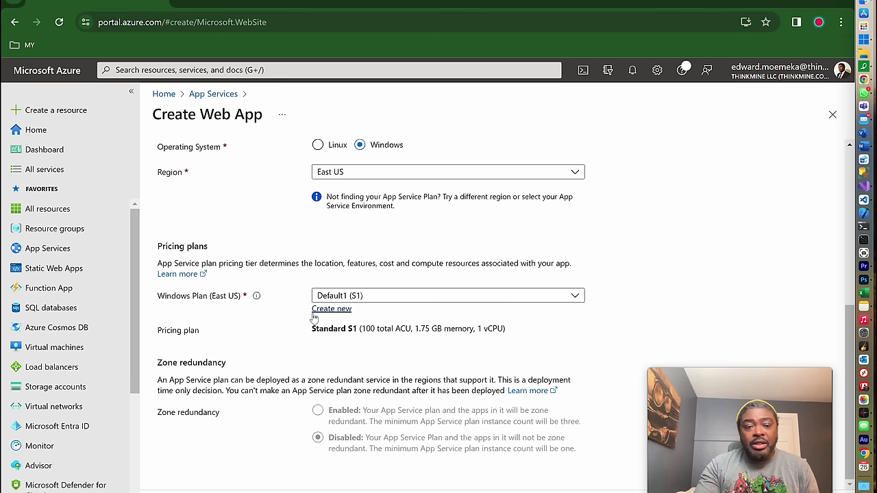
left_click(354, 311)
type("ddd")
left_click(369, 392)
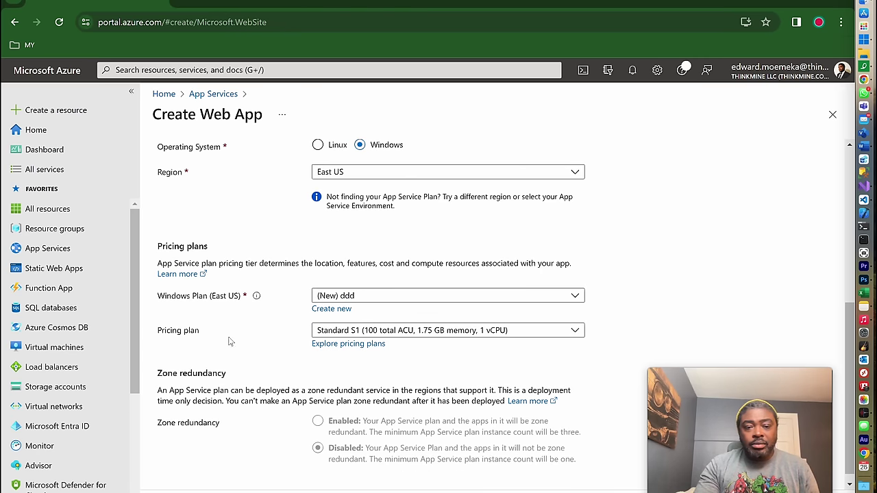
left_click(462, 333)
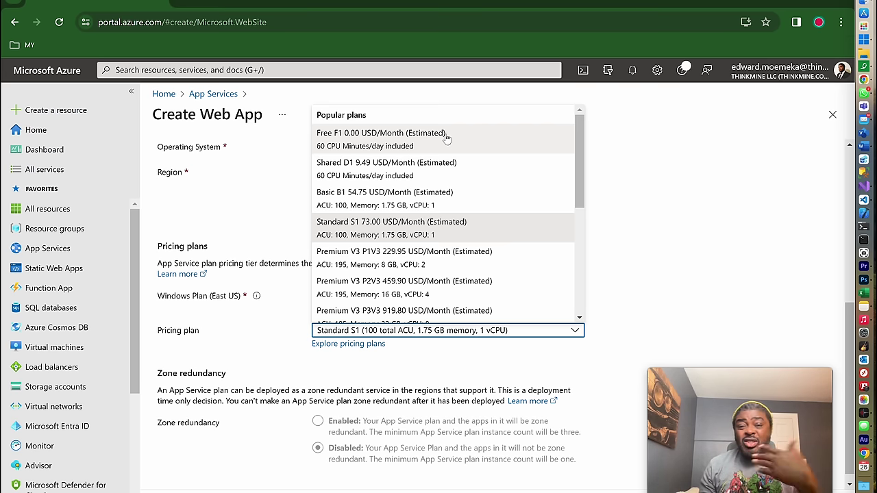
- Browse the pricing tiers from Free F1 to Isolated V2 and keep Standard S1
scroll(452, 205, "down", 5)
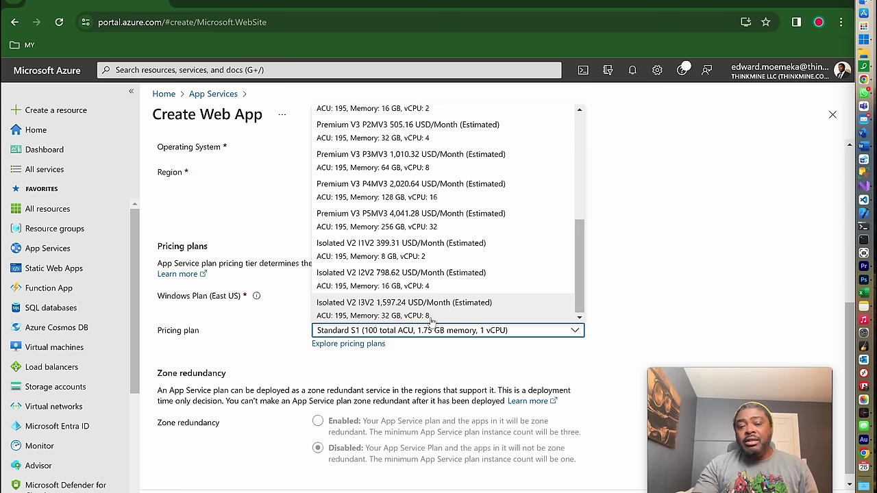
scroll(431, 316, "up", 10)
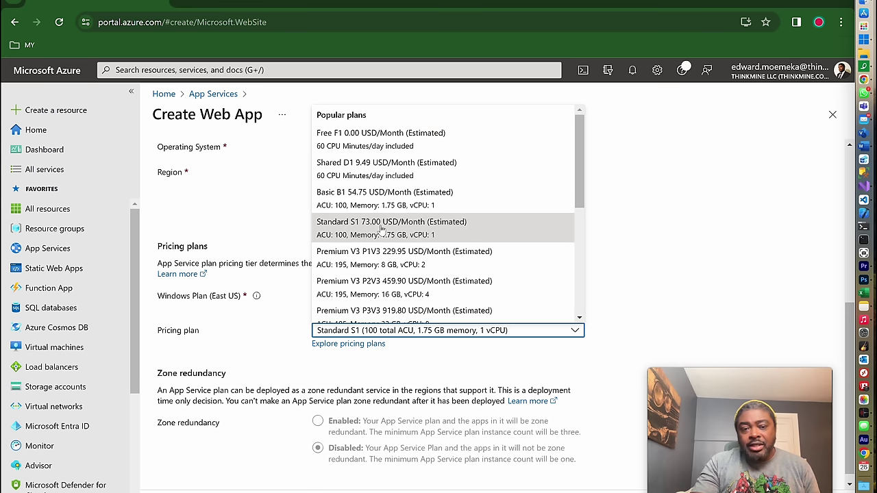
left_click(418, 236)
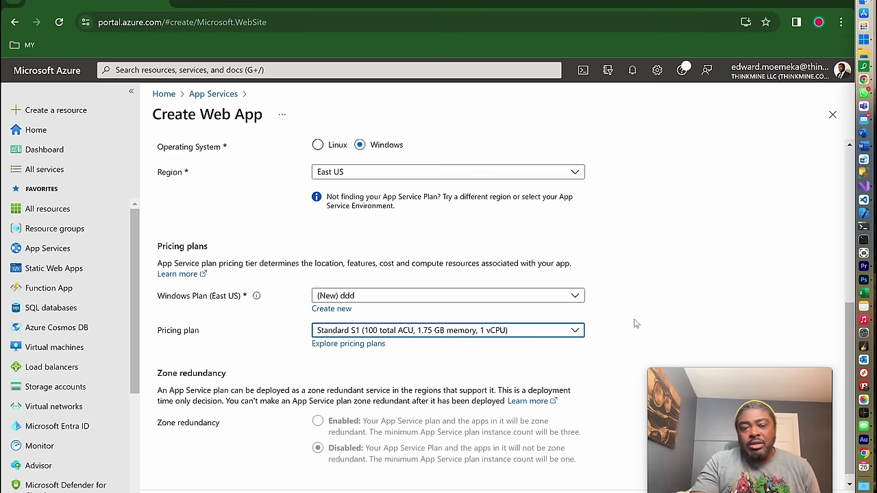
- Scroll the Basics form to review region East US, plan ddd and Standard S1 pricing
scroll(354, 376, "down", 1)
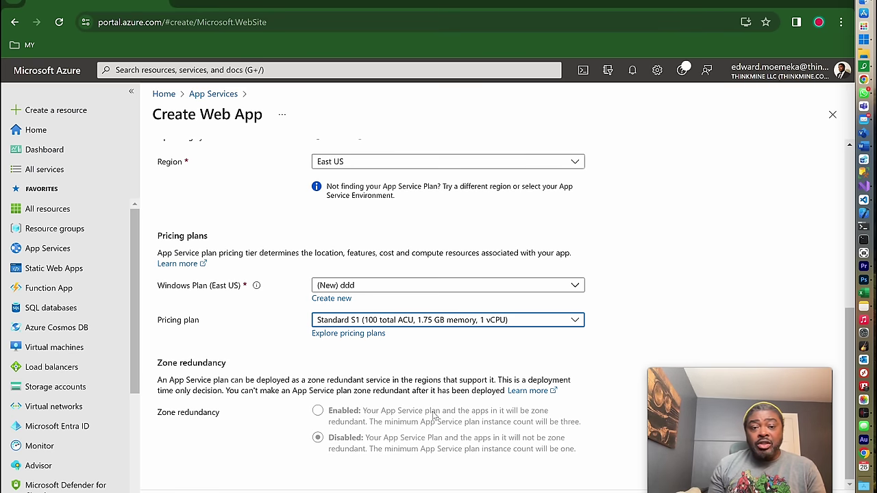
scroll(376, 374, "up", 1)
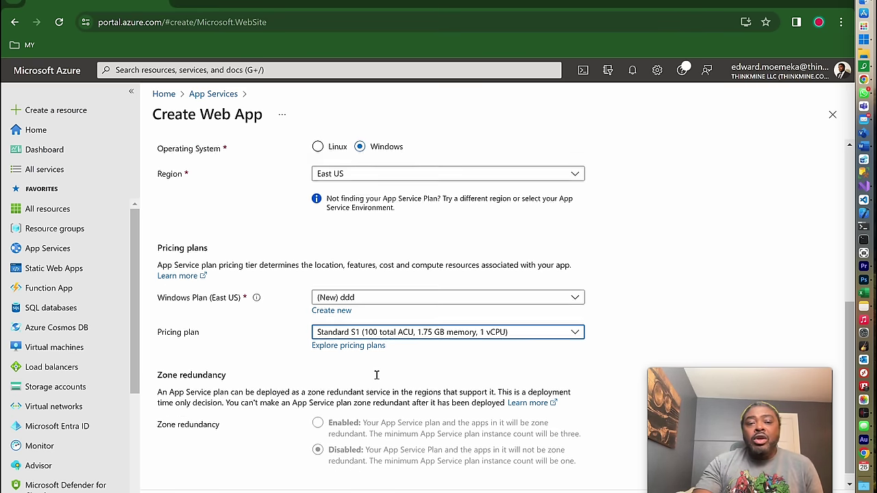
scroll(376, 375, "down", 1)
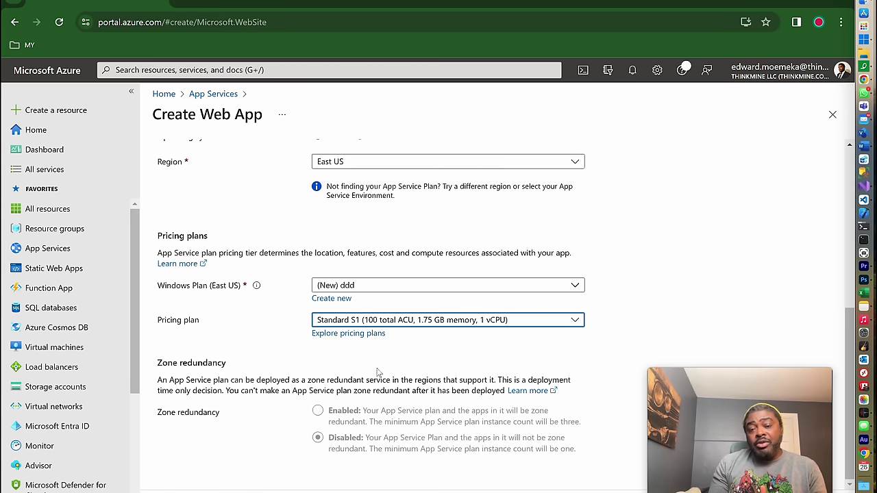
- Try the Premium V3 P1V3 plan with zone redundancy, then revert to Standard S1
left_click(394, 320)
left_click(363, 255)
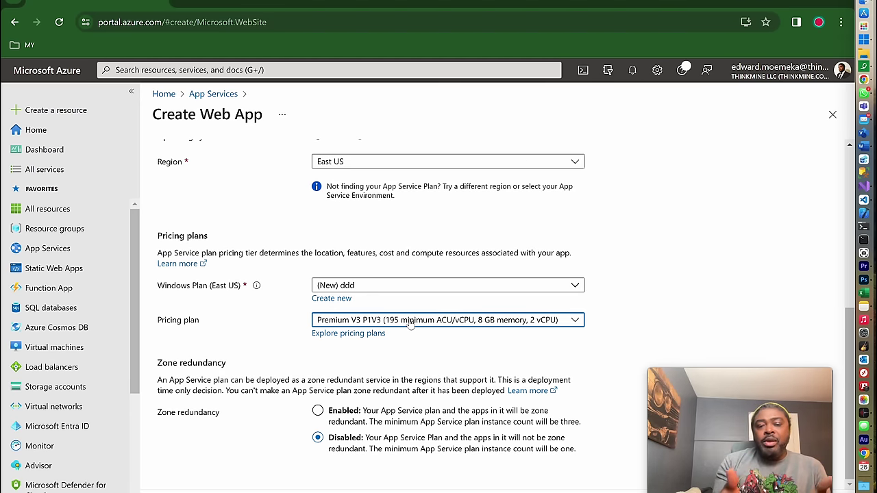
left_click(317, 413)
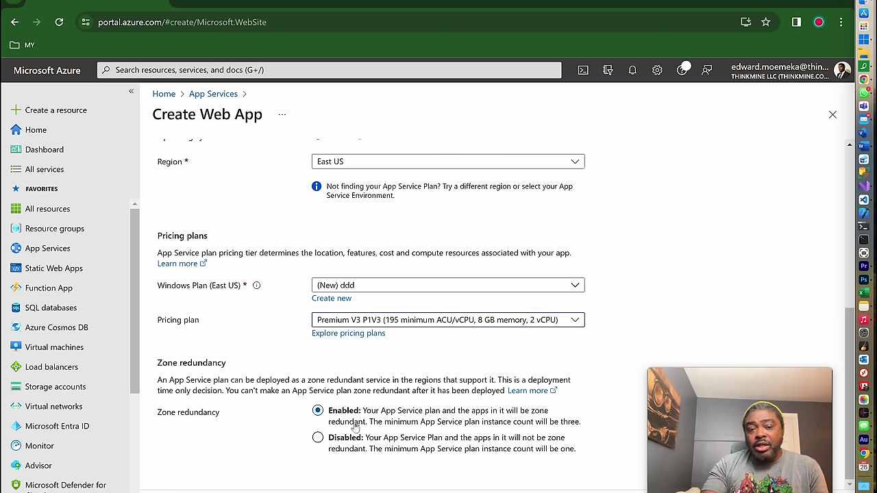
left_click(401, 319)
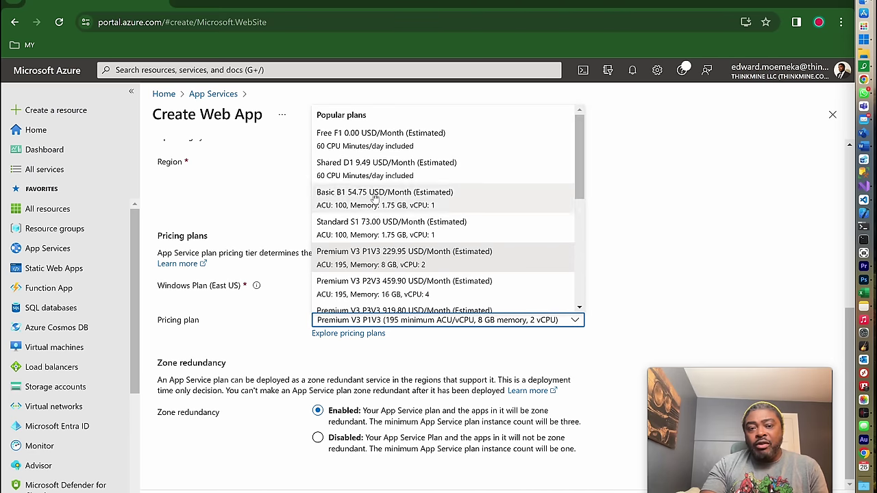
left_click(377, 226)
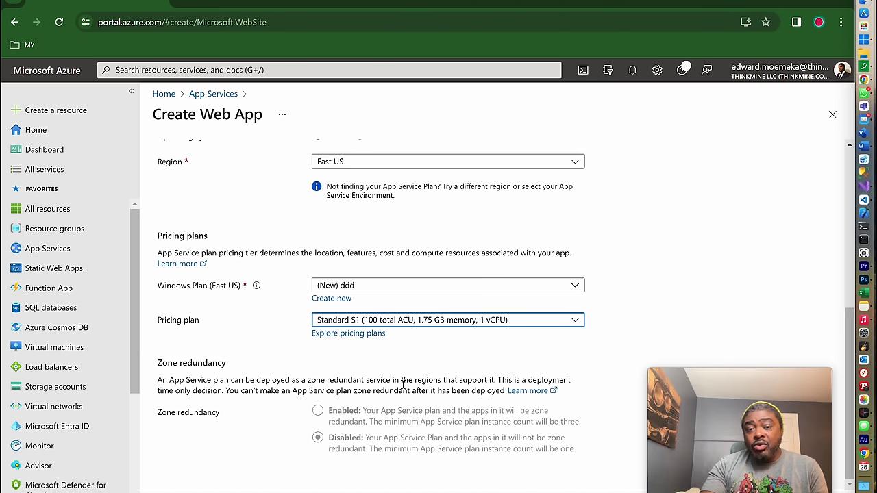
- Choose Premium V3 P1V3, set zone redundancy, and continue to the Database tab
left_click(407, 321)
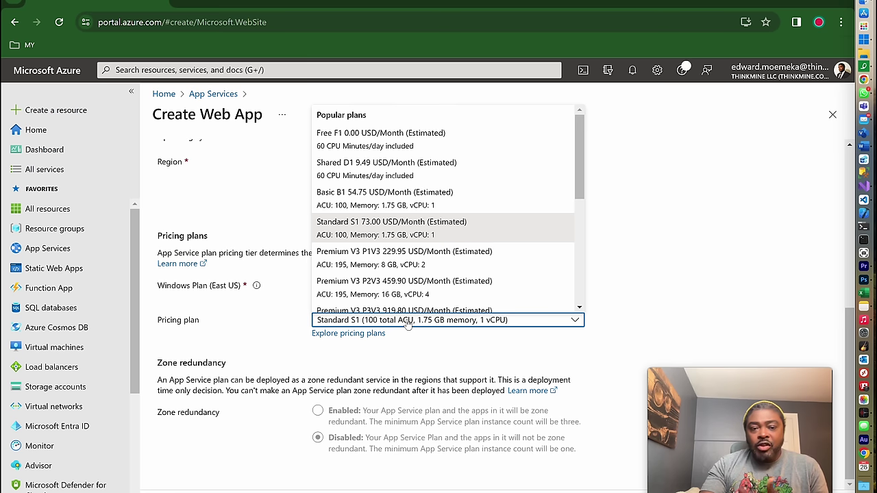
left_click(431, 259)
left_click(318, 411)
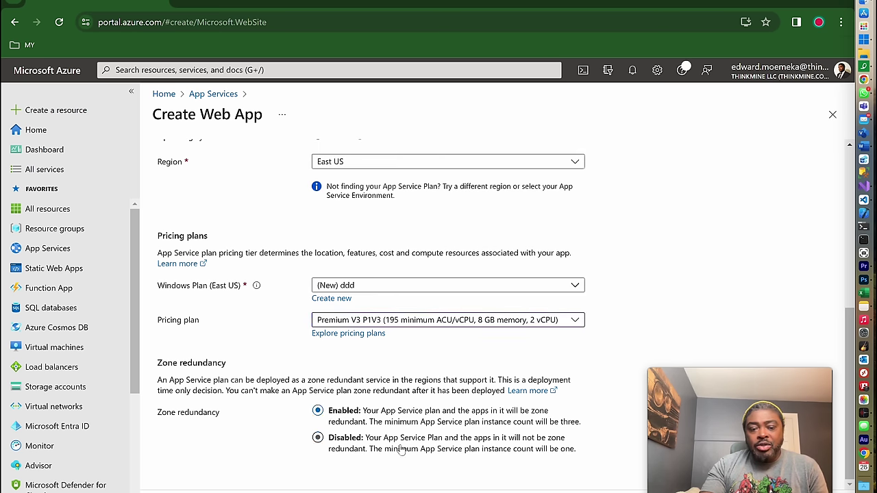
left_click(372, 489)
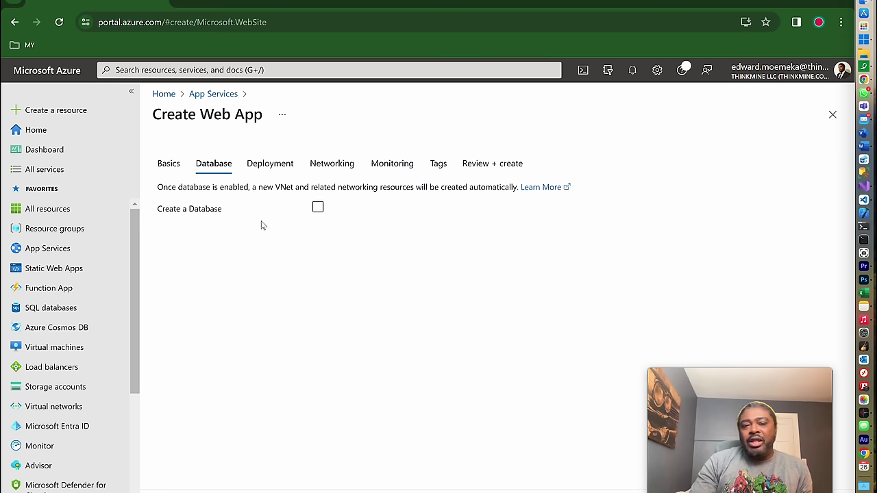
- Enable a SQLAzure database for tesladashboard, then untick database creation again
left_click(317, 207)
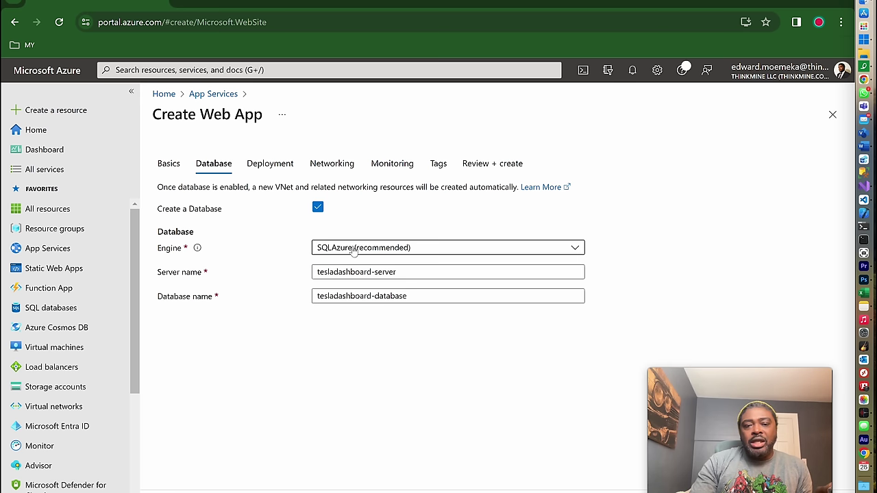
left_click(384, 249)
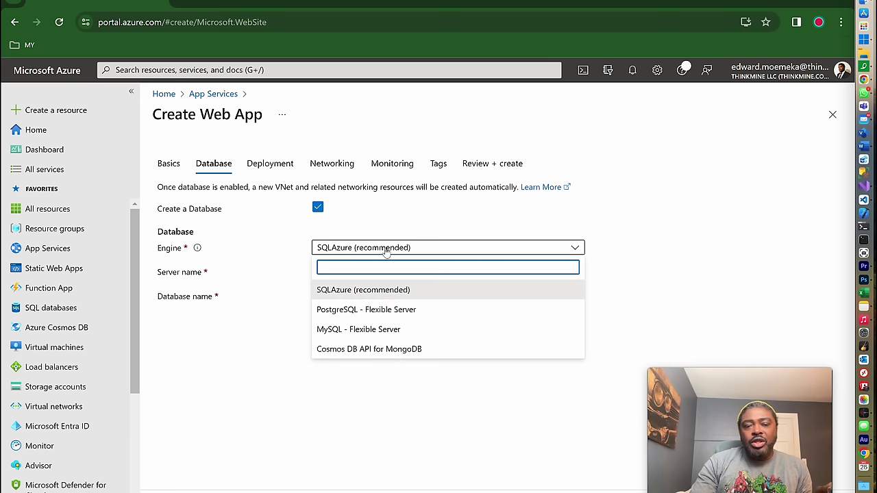
left_click(243, 349)
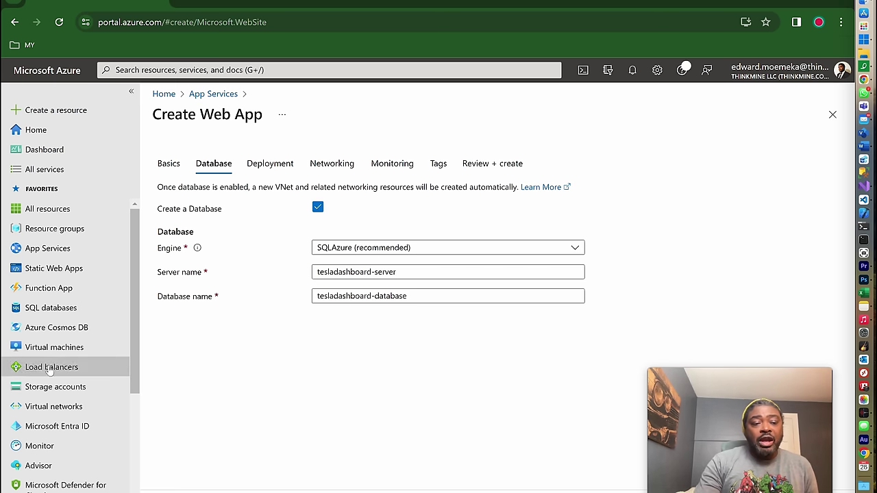
mouse_move(59, 314)
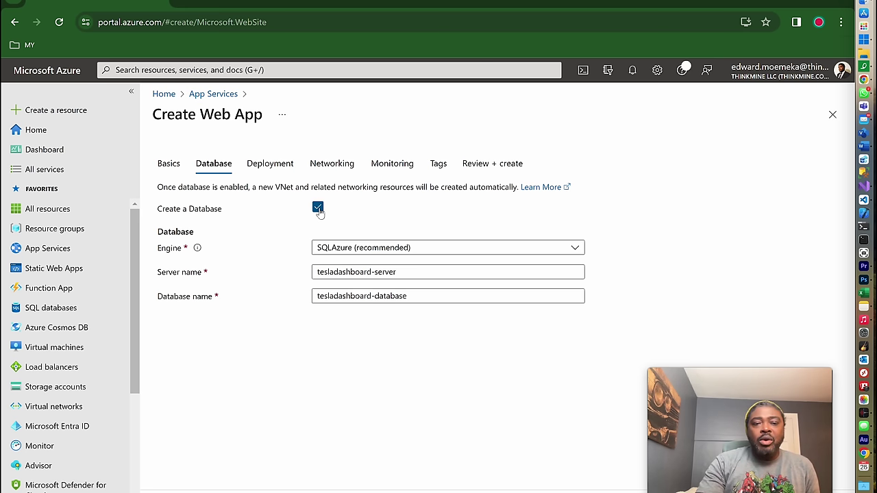
left_click(317, 208)
- Review the Deployment tab with GitHub Actions continuous deployment left disabled, then go to Networking
left_click(272, 167)
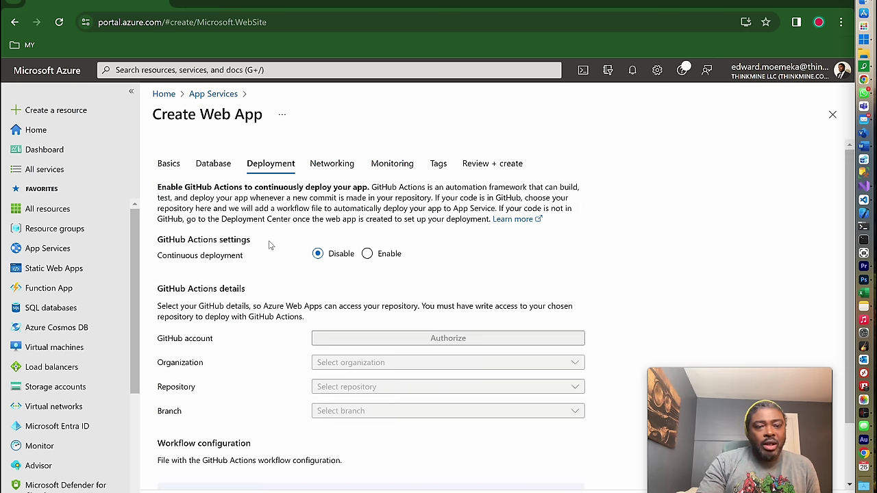
scroll(261, 343, "down", 1)
scroll(260, 343, "up", 1)
scroll(261, 343, "down", 1)
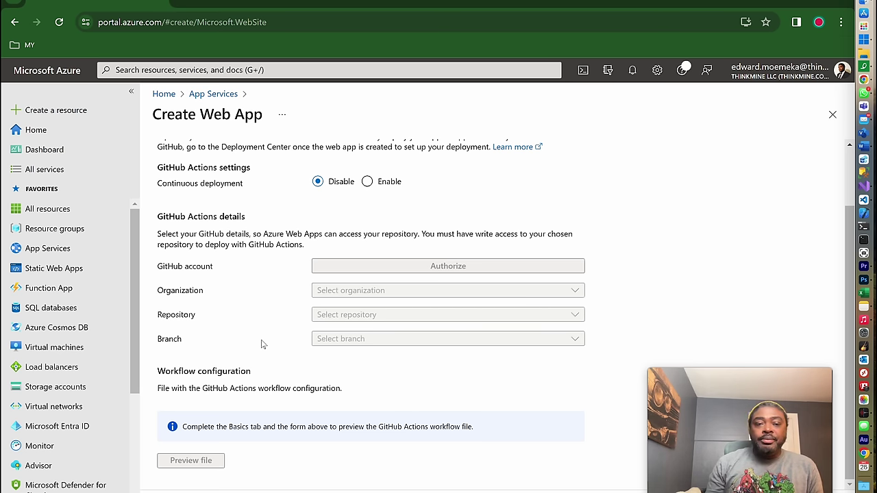
scroll(309, 287, "up", 1)
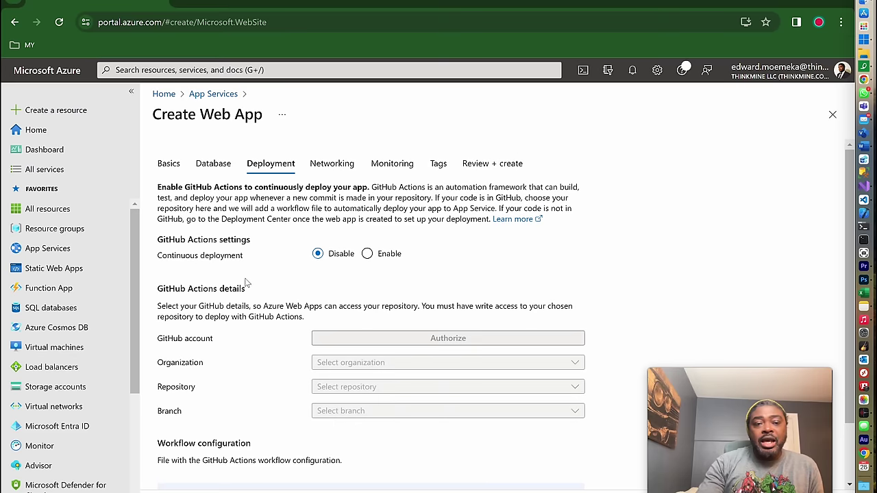
left_click(327, 163)
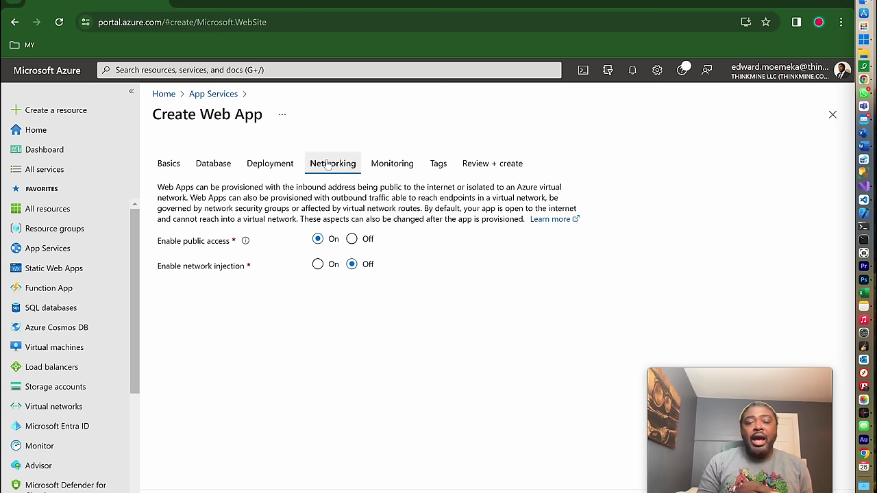
- Set Enable public access to Off on the Networking tab
left_click(351, 239)
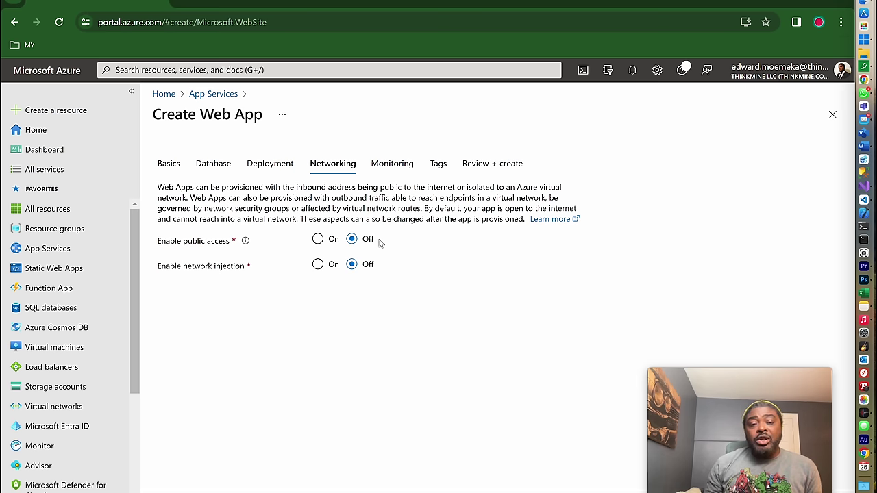
- Toggle network injection on and back off, then set public access back to On
left_click(318, 265)
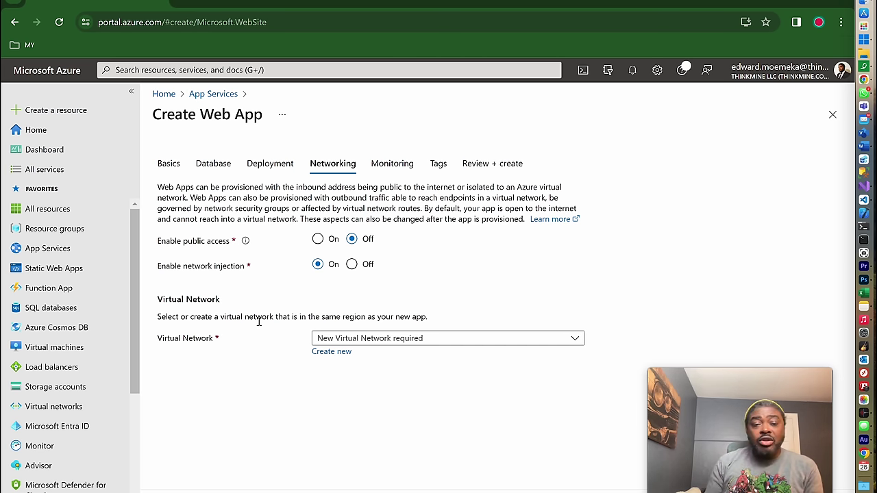
left_click(352, 265)
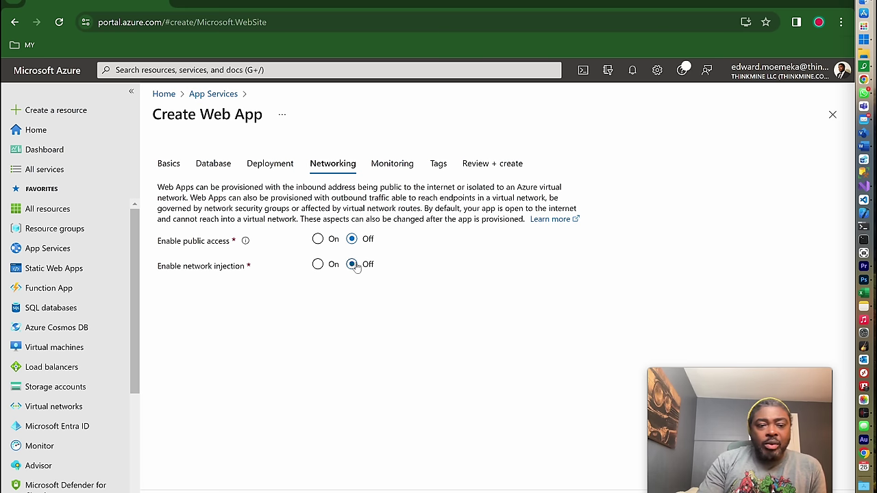
left_click(317, 243)
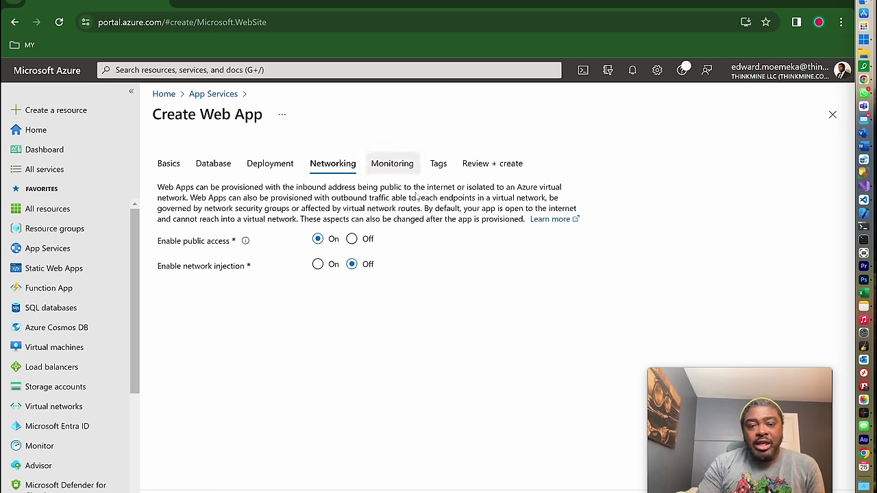
- Keep Application Insights enabled with a new tesladashboard instance and advance through Tags to Review + create
left_click(400, 163)
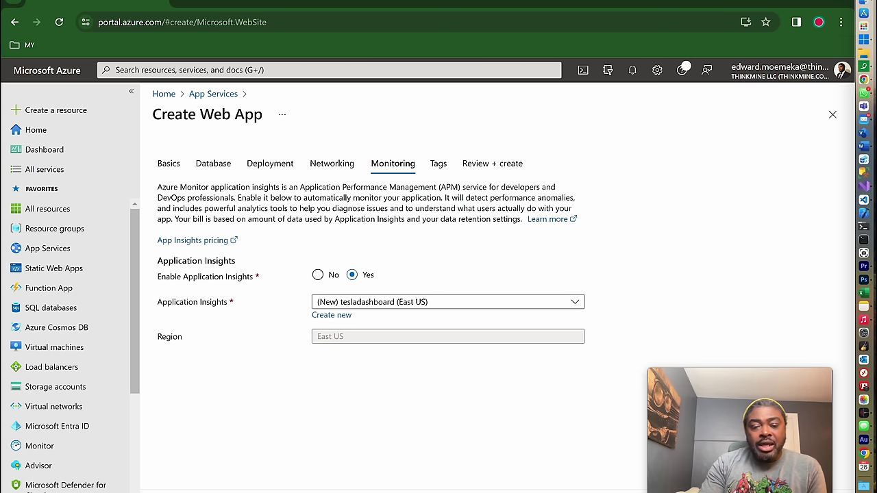
left_click(388, 485)
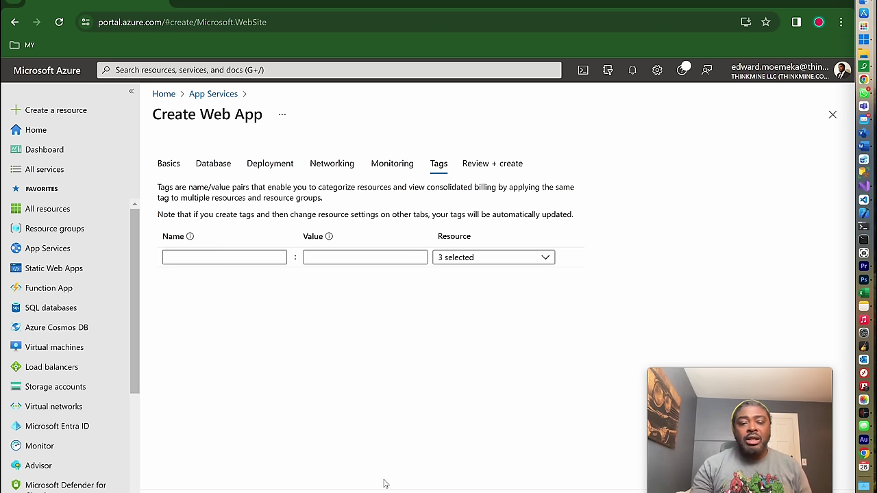
left_click(387, 485)
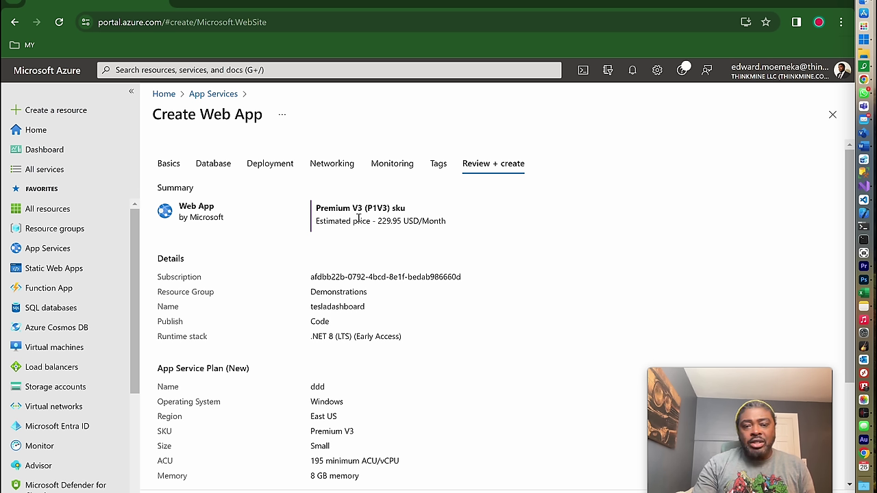
- Highlight the Premium V3 (P1V3) estimated price of 229.95 USD/Month in the review summary
double_click(384, 221)
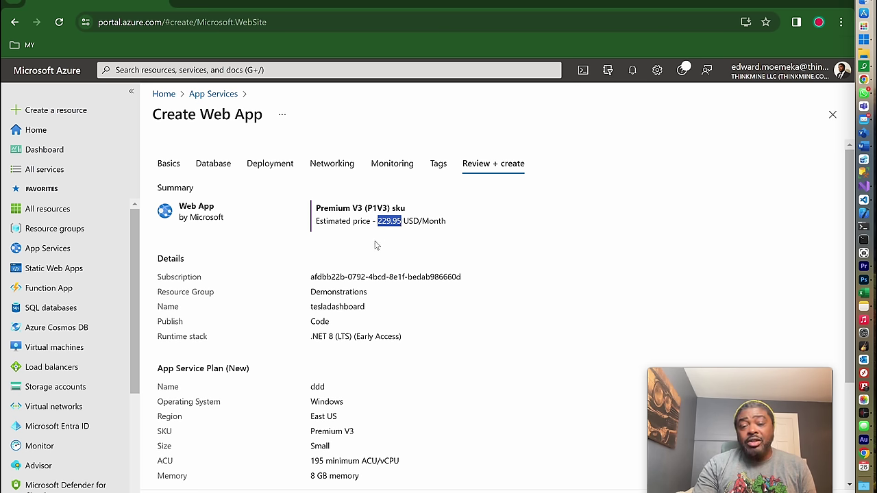
scroll(377, 267, "down", 2)
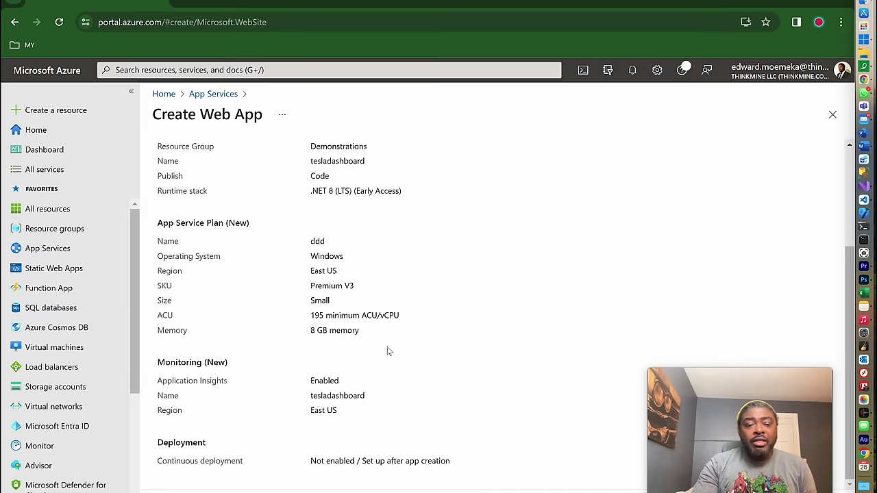
scroll(387, 351, "up", 2)
left_click_drag(314, 221, 451, 219)
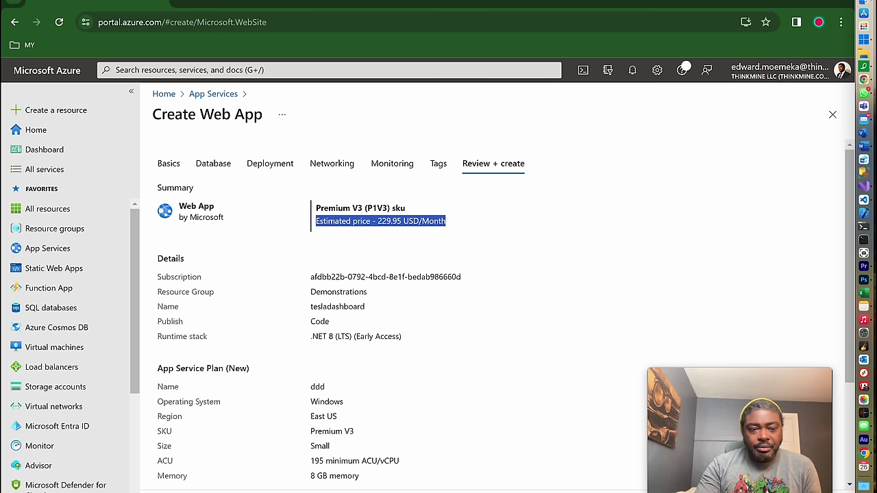
- Create the tesladashboard web app and, once deployment completes, go to the App Services list
left_click(205, 492)
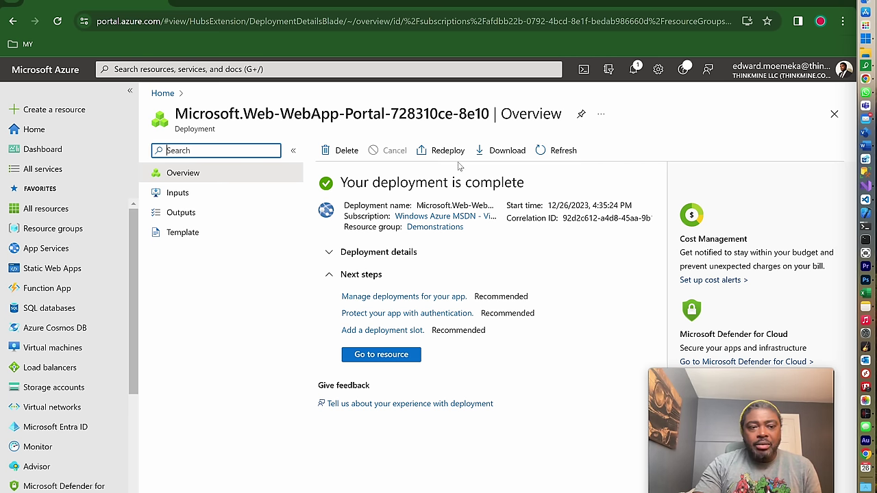
left_click(381, 354)
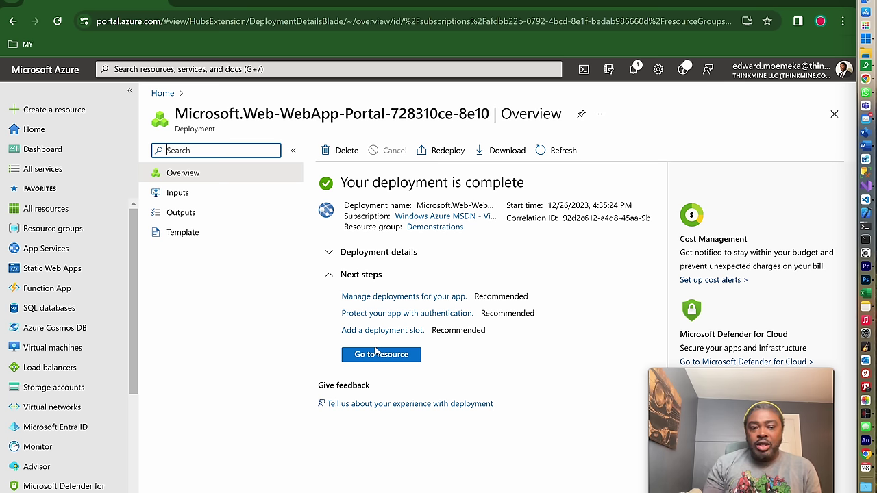
left_click(65, 250)
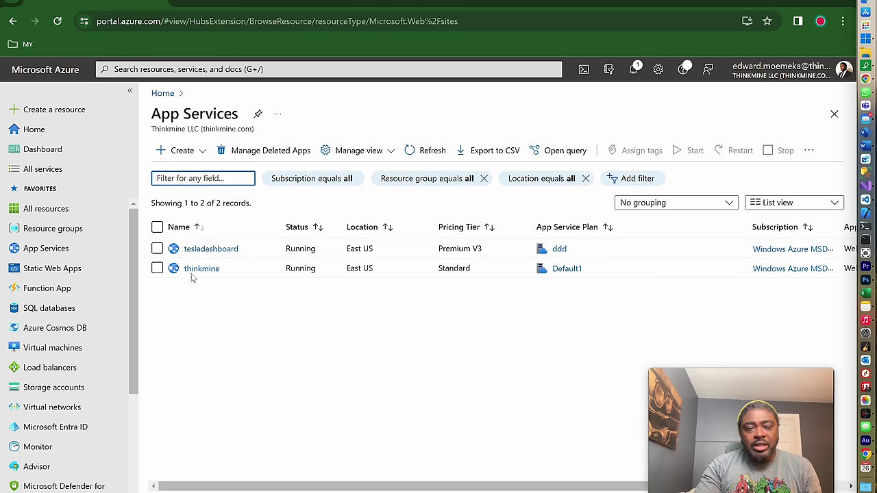
- Open tesladashboard and browse to its default domain, tesladashboard.azurewebsites.net
left_click(205, 251)
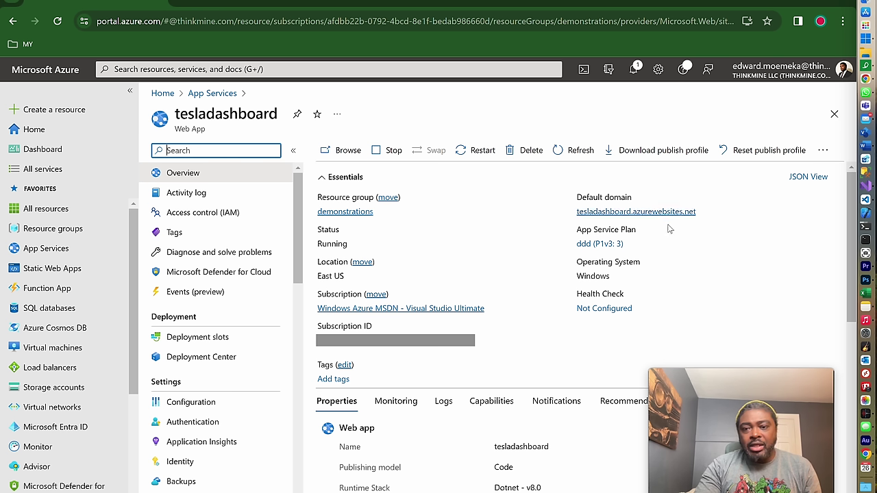
left_click(660, 213)
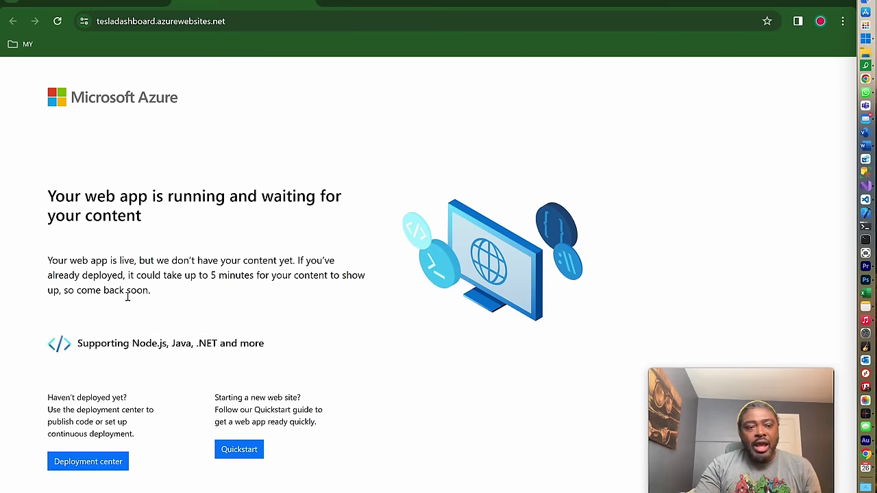
- Reload the tesladashboard placeholder site, then return to the app's Overview in the portal
left_click(58, 23)
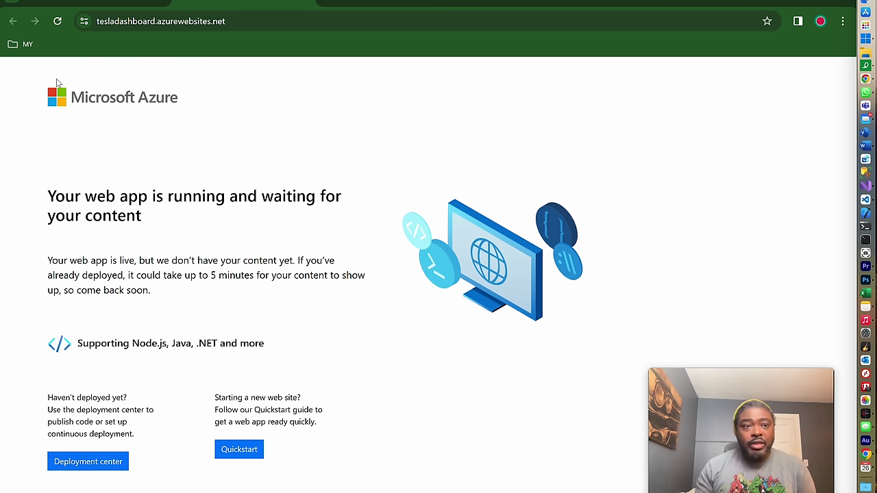
left_click(89, 4)
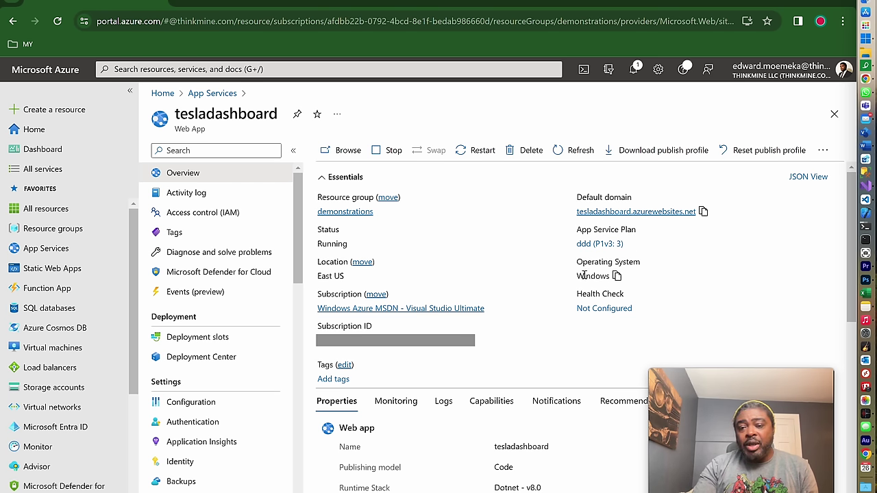
scroll(575, 424, "down", 2)
scroll(575, 424, "up", 1)
scroll(575, 425, "down", 2)
scroll(575, 418, "down", 1)
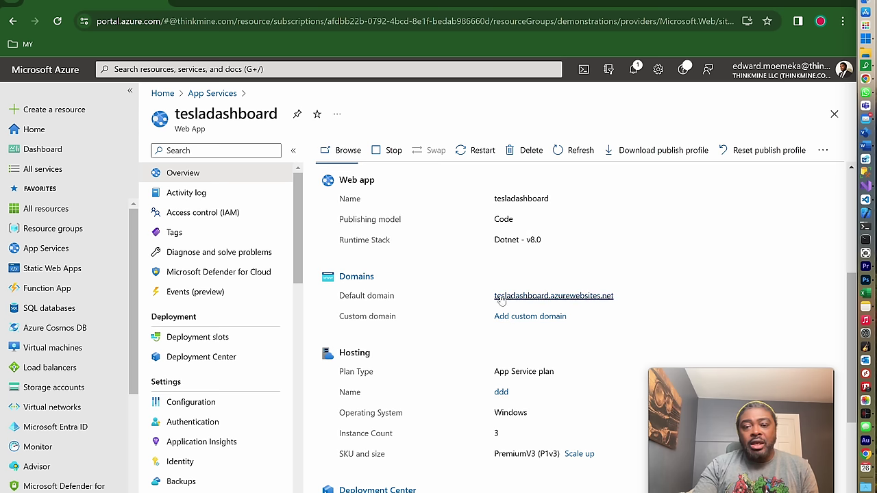
scroll(528, 335, "down", 2)
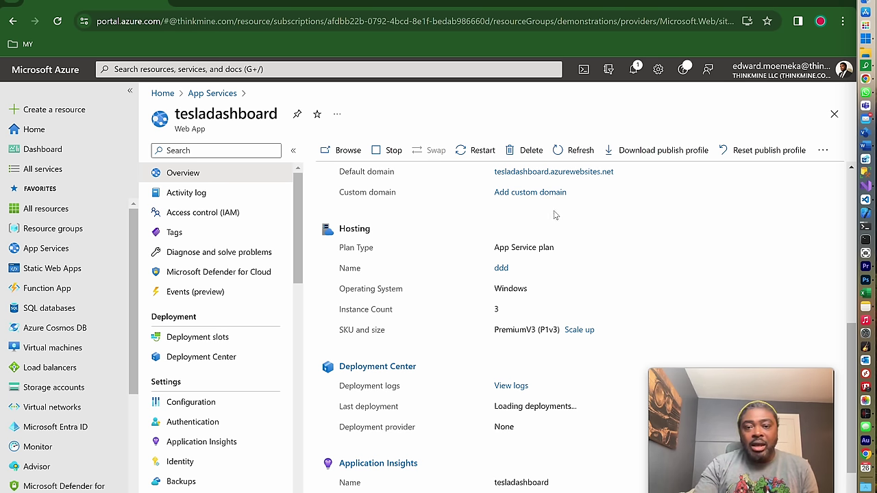
scroll(496, 255, "up", 1)
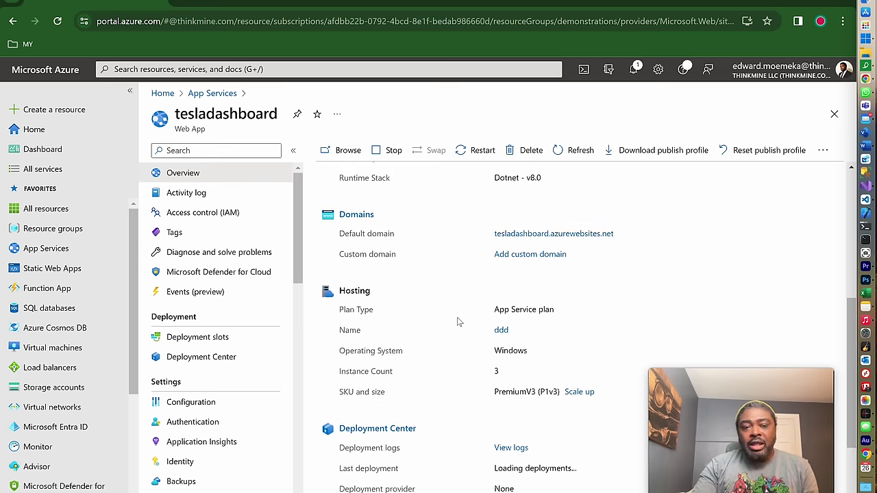
scroll(504, 342, "down", 1)
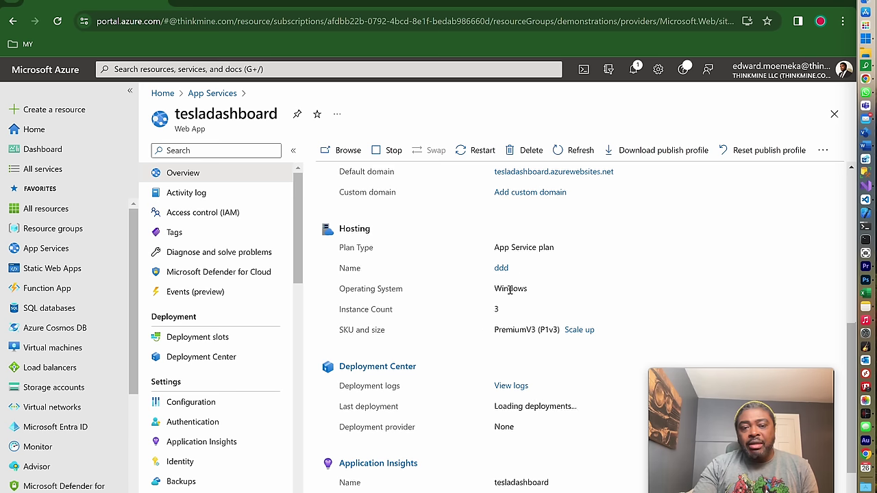
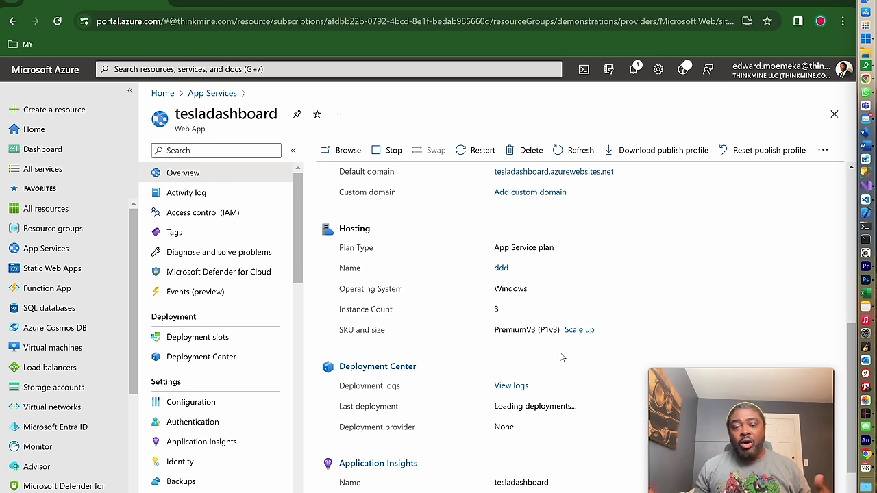
- Copy the web app's virtual IP address 20.119.8.54 from the Overview's Networking section
scroll(451, 418, "down", 3)
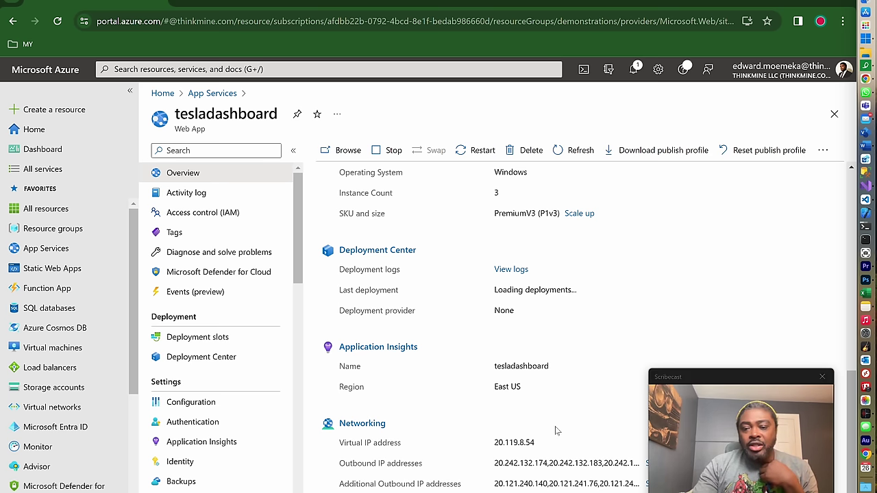
left_click_drag(494, 443, 558, 448)
right_click(516, 443)
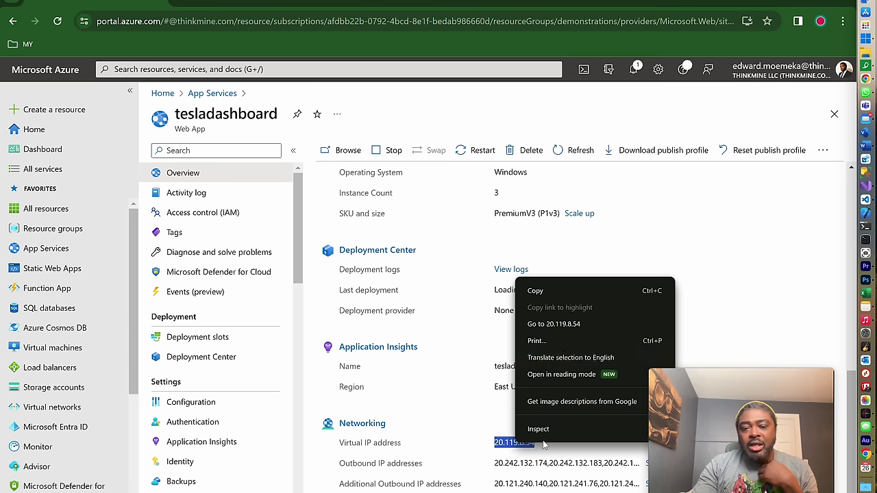
left_click(535, 291)
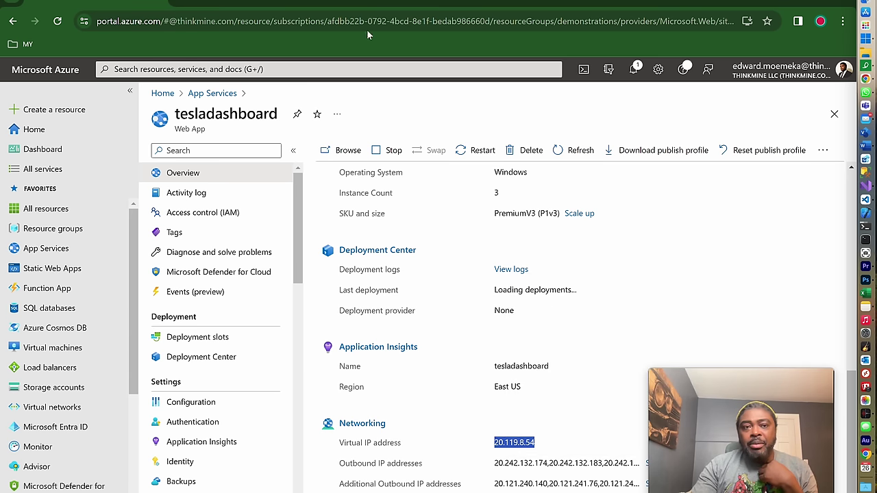
left_click(335, 2)
- Browse to 20.119.8.54, see Azure's 404 Web Site not found page, and return to the portal
key("ctrl+v")
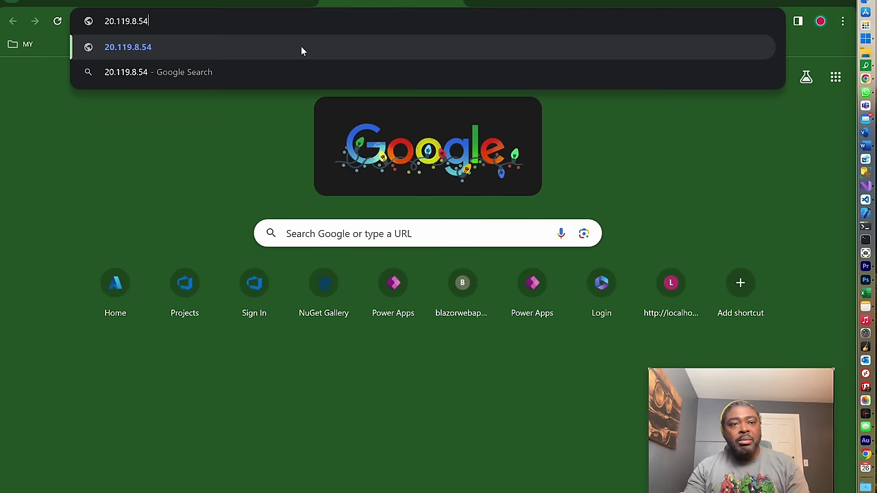
key("Return")
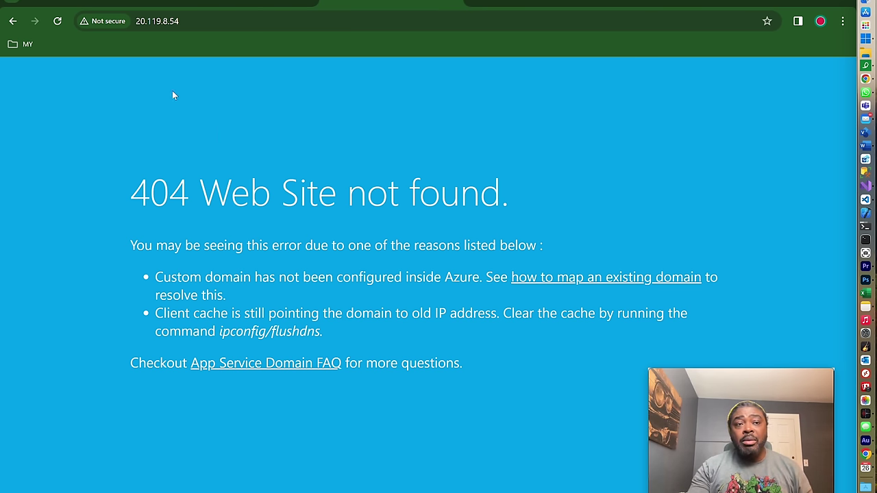
key("ctrl+shift+Tab")
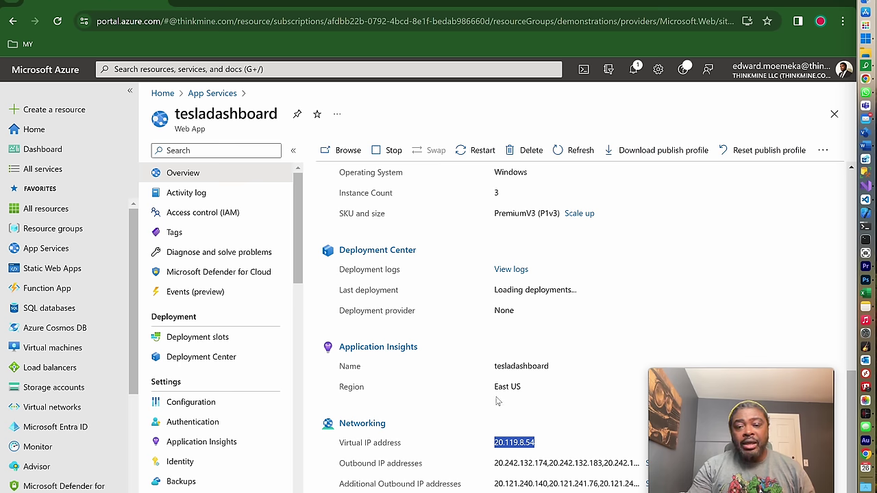
scroll(497, 401, "up", 3)
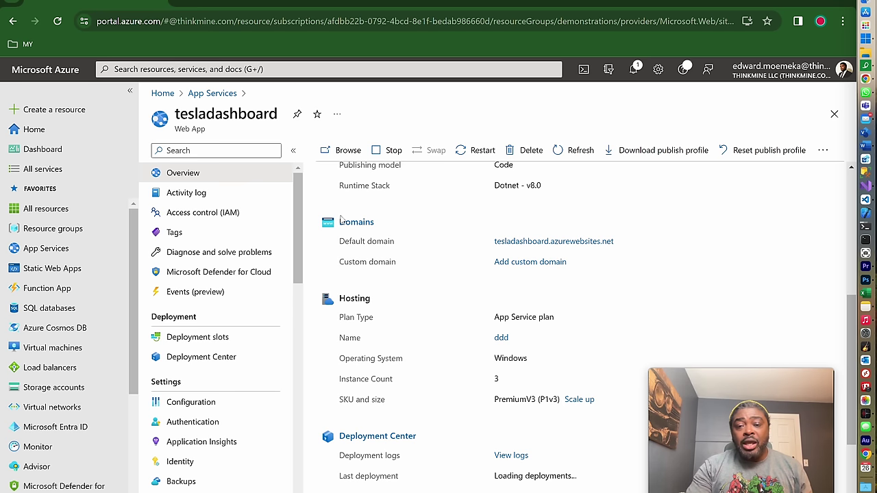
scroll(496, 404, "down", 3)
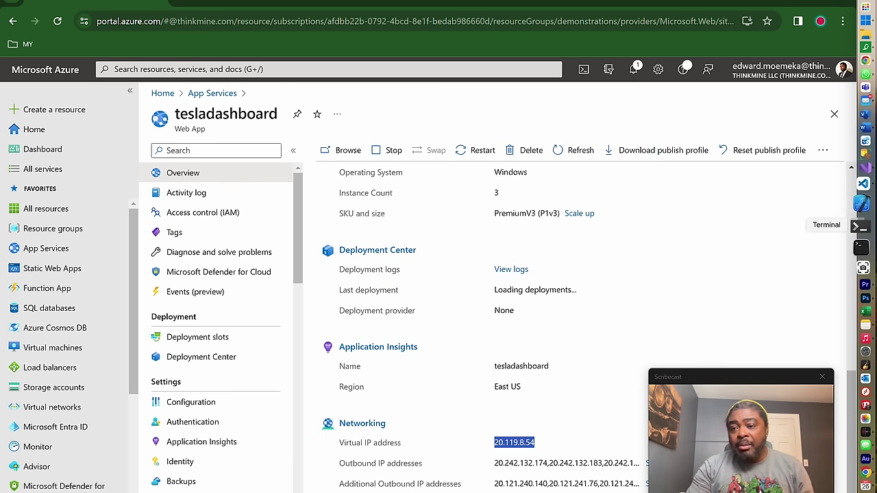
- Run nslookup tesladashboard.azurewebsites.net in a PowerShell terminal
left_click(863, 225)
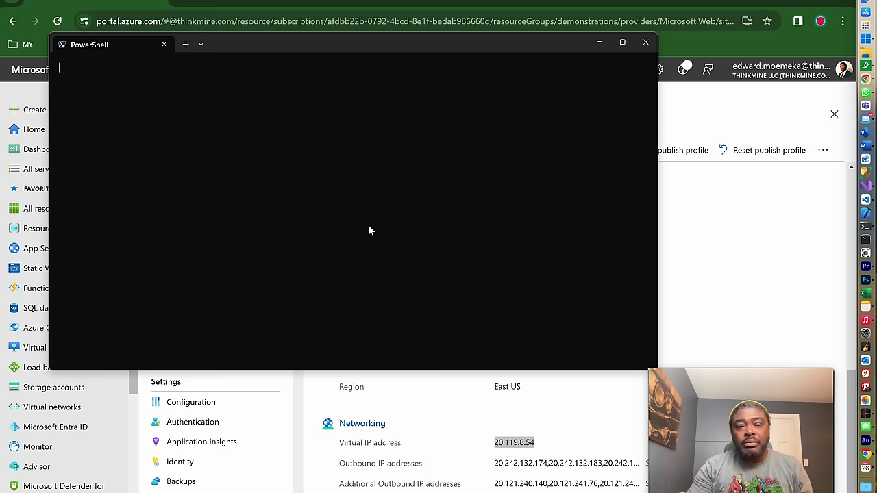
type("nslookup")
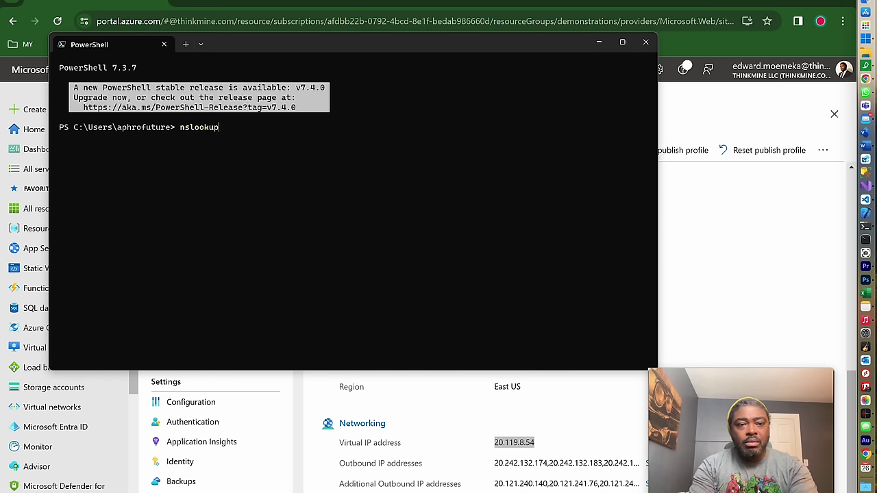
key("ctrl+v")
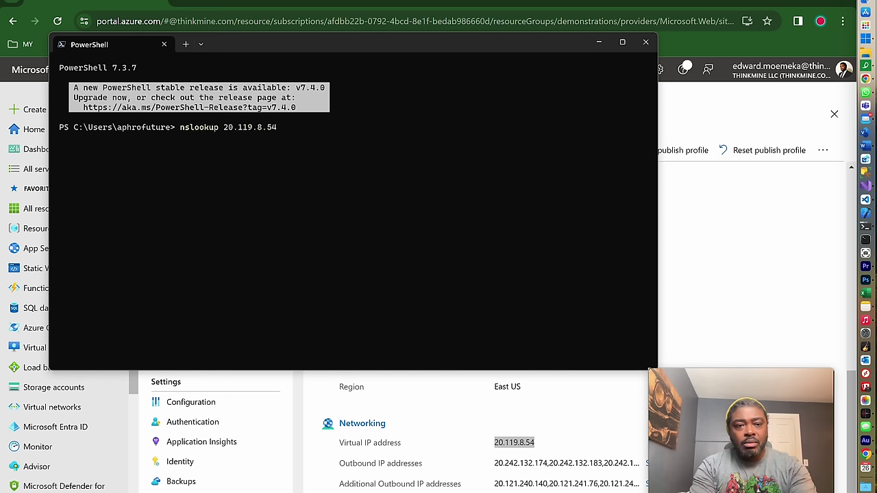
key("BackSpace")
key("BackSpace")
key("BackSpace")
key("BackSpace")
key("BackSpace")
key("BackSpace")
key("BackSpace")
key("BackSpace")
key("BackSpace")
key("BackSpace")
key("BackSpace")
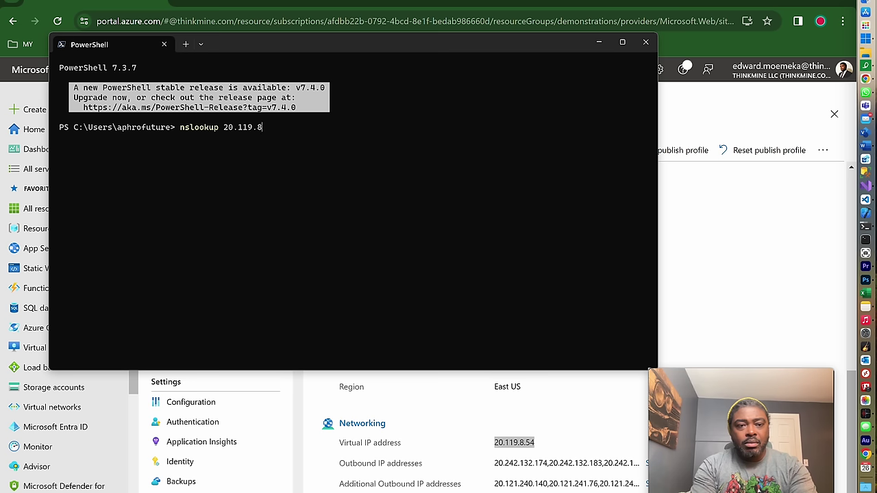
type("tesla")
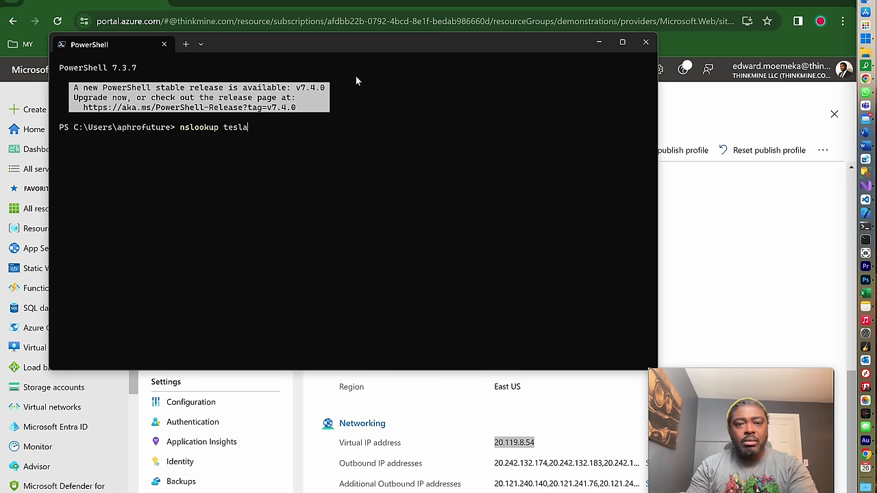
left_click_drag(351, 50, 394, 193)
type("dashboard.azureweb")
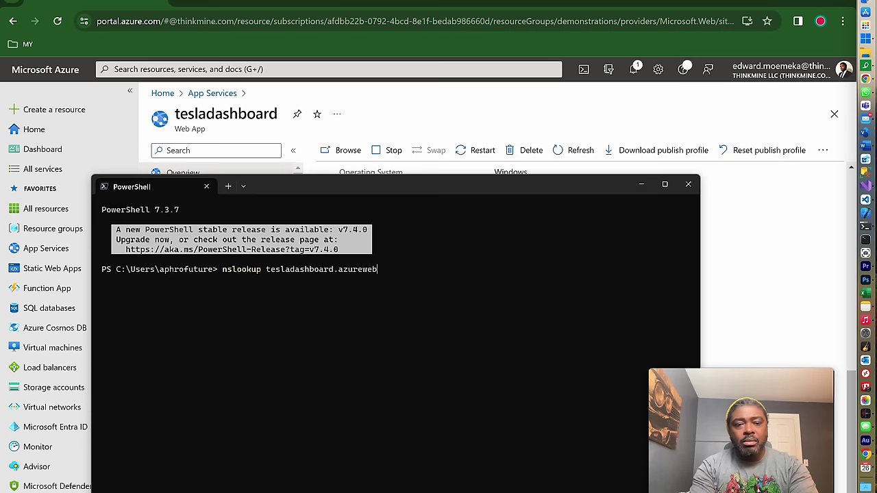
type("sites.net")
key("Return")
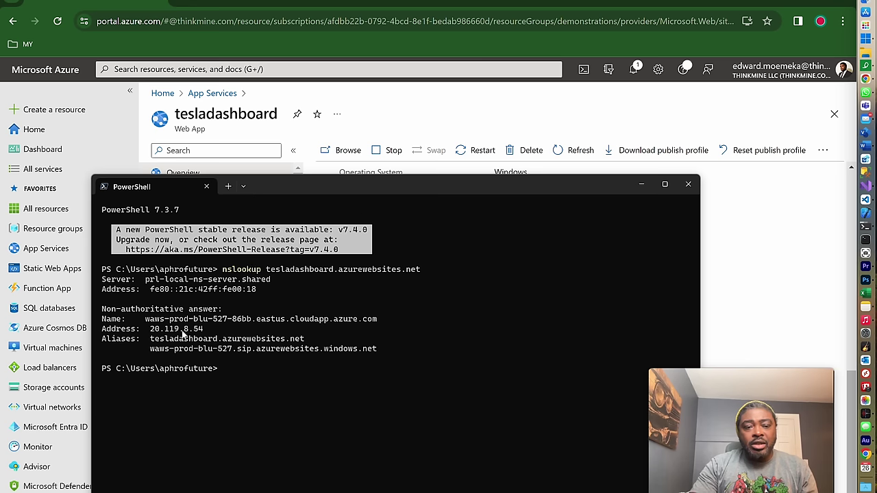
- Highlight the resolved address 20.119.8.54 and compare it with the overview's virtual IP
left_click_drag(150, 331, 204, 330)
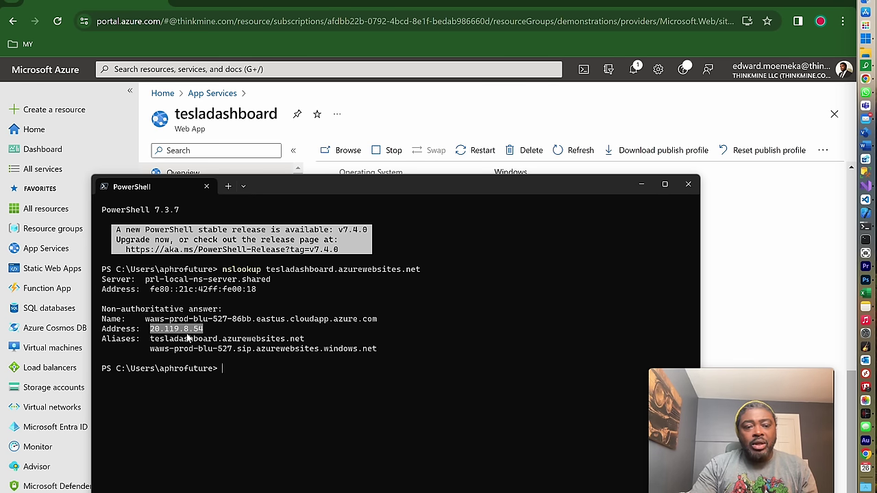
left_click_drag(356, 198, 407, 485)
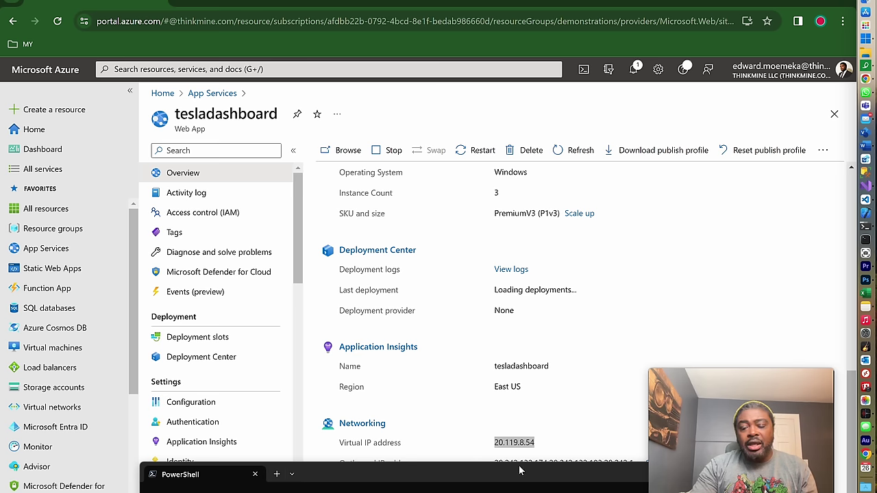
left_click_drag(388, 473, 425, 263)
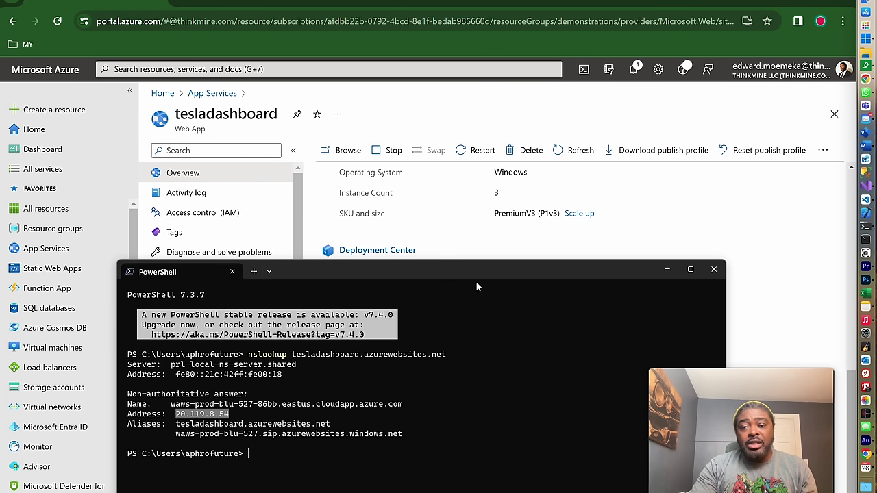
- Minimize PowerShell, review the overview's Networking details, and open the Activity log
left_click(666, 268)
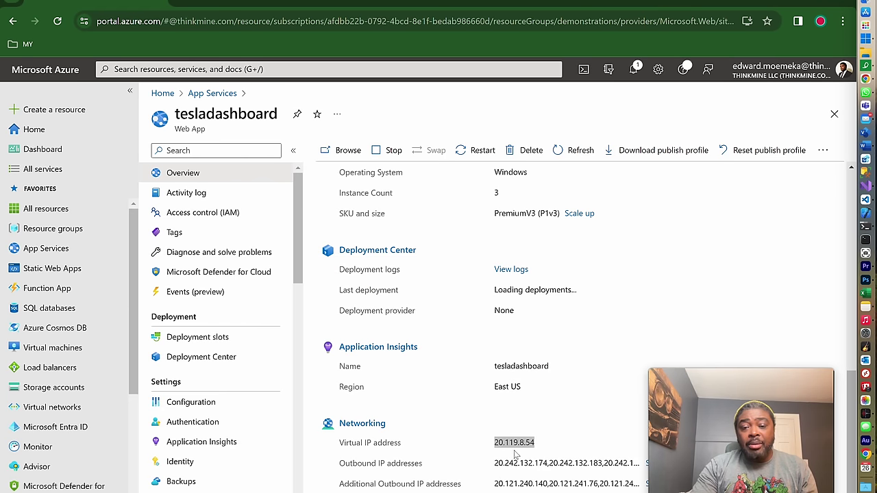
scroll(524, 298, "up", 3)
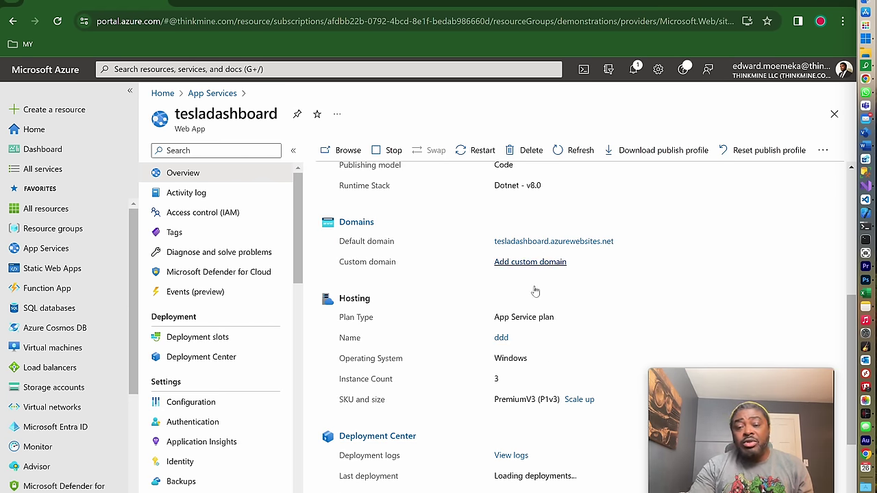
scroll(535, 292, "down", 3)
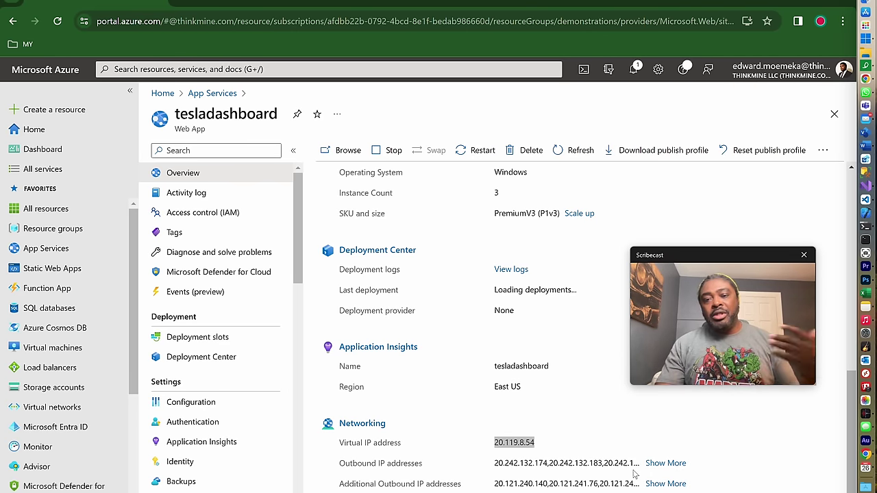
left_click(712, 259)
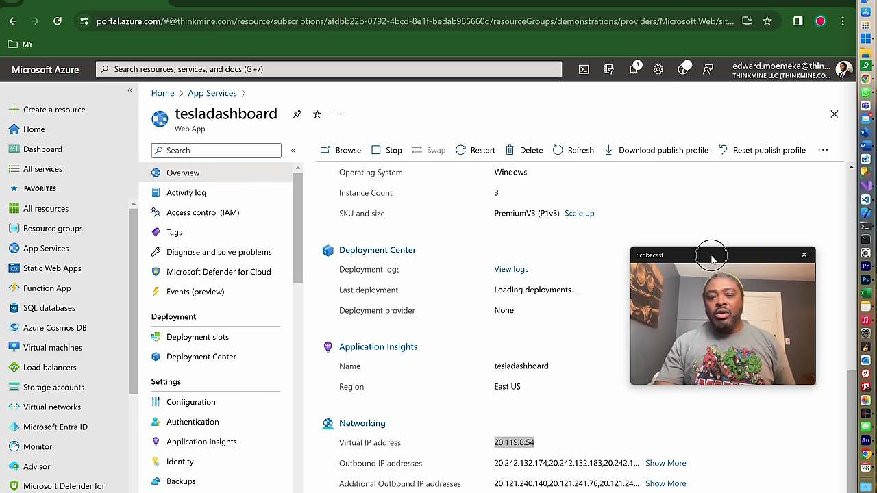
left_click_drag(712, 259, 723, 381)
left_click(208, 197)
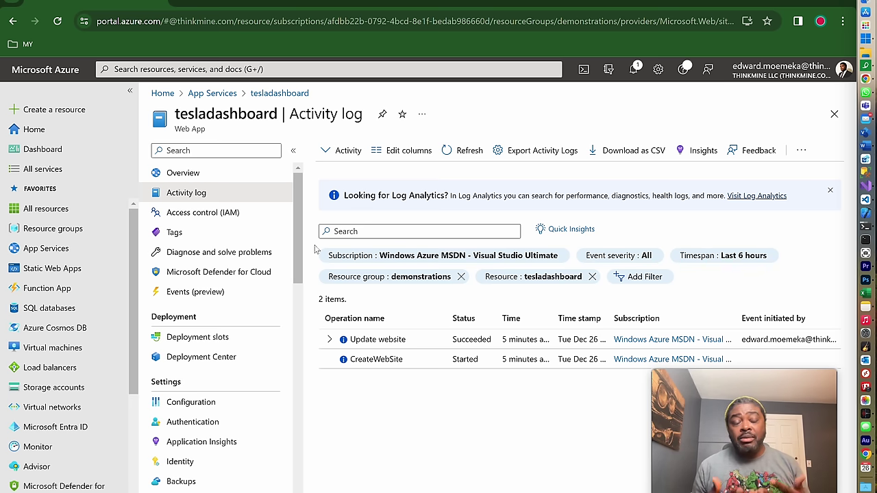
- Open the web app's Access control (IAM) page on its Check access tab
left_click(231, 213)
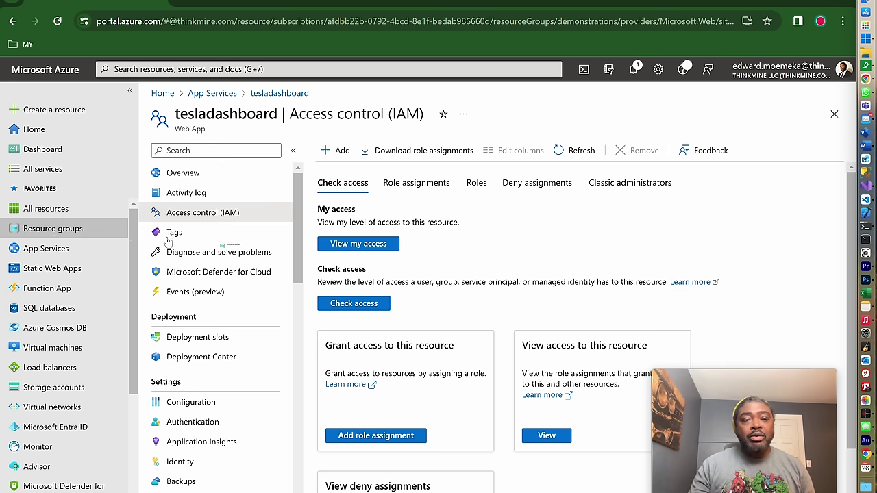
- View the Demonstrations resource group's Access control (IAM), then open tesladashboard from its resources
left_click(53, 229)
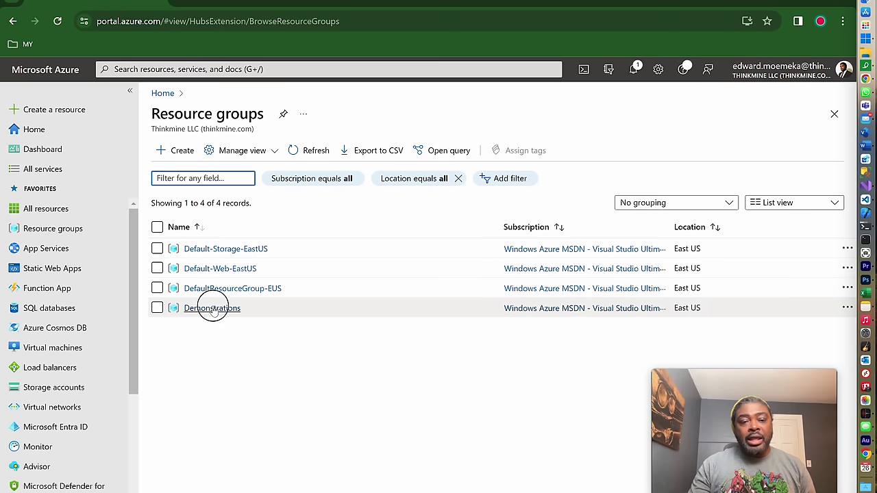
left_click(211, 309)
left_click(203, 212)
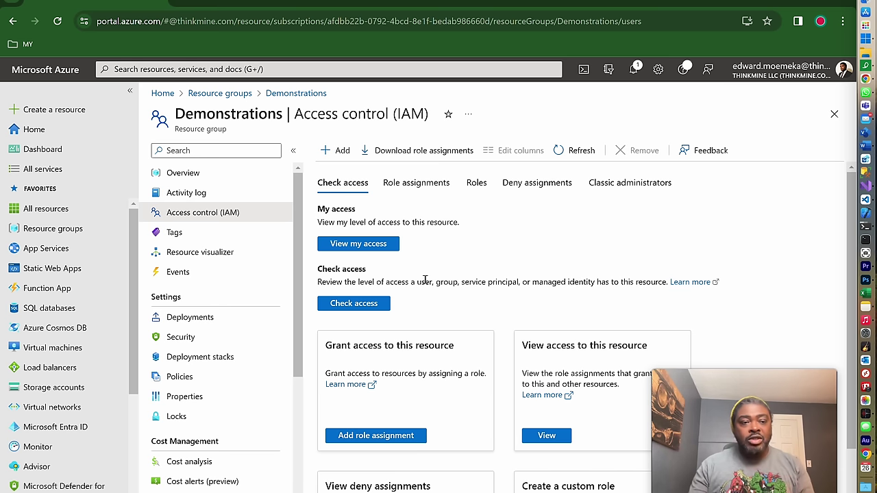
left_click(48, 229)
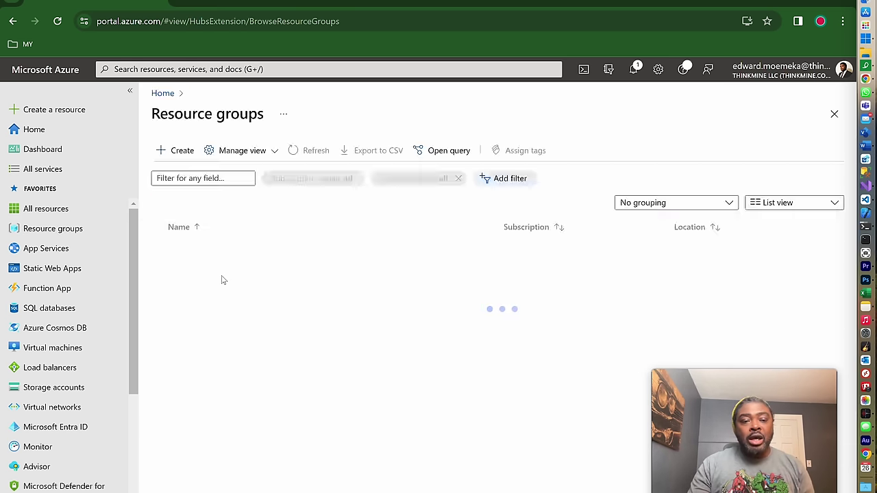
left_click(217, 308)
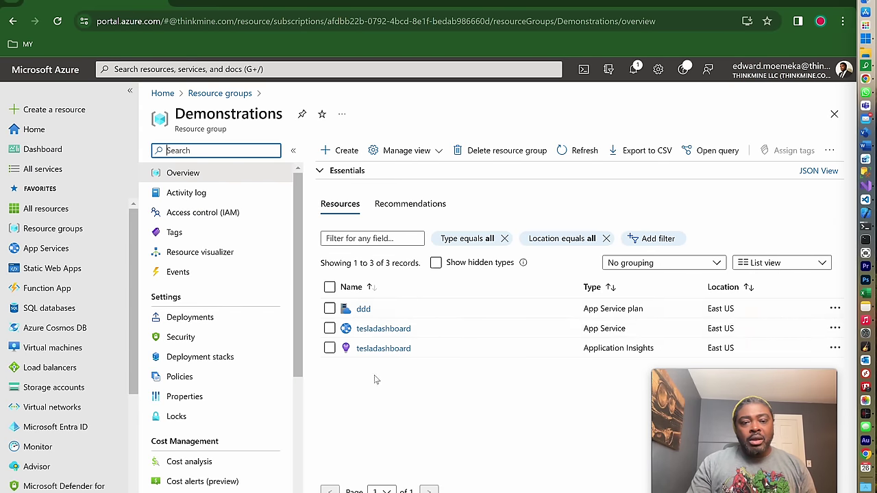
left_click(370, 329)
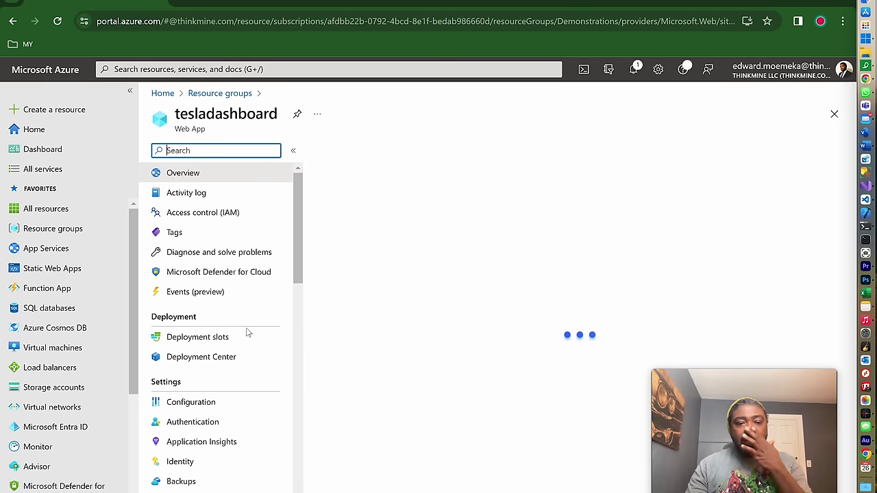
- Look at the web app's empty Tags page, then open Diagnose and solve problems
left_click(206, 233)
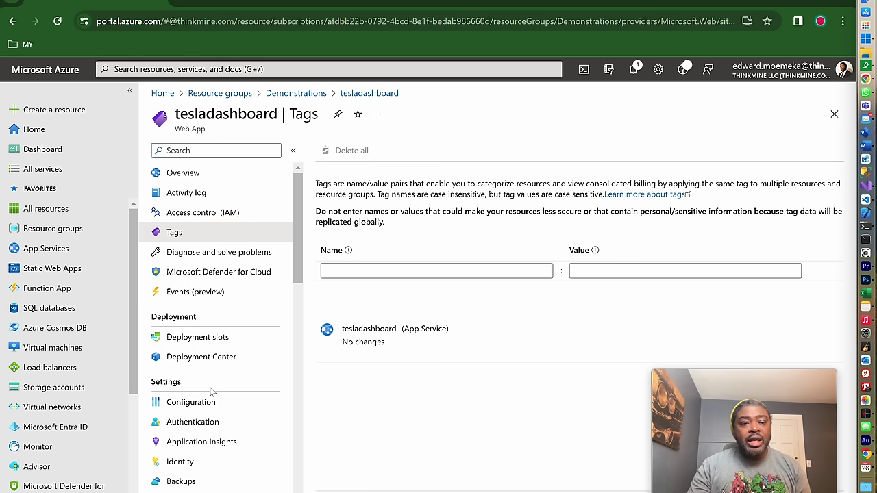
left_click(212, 252)
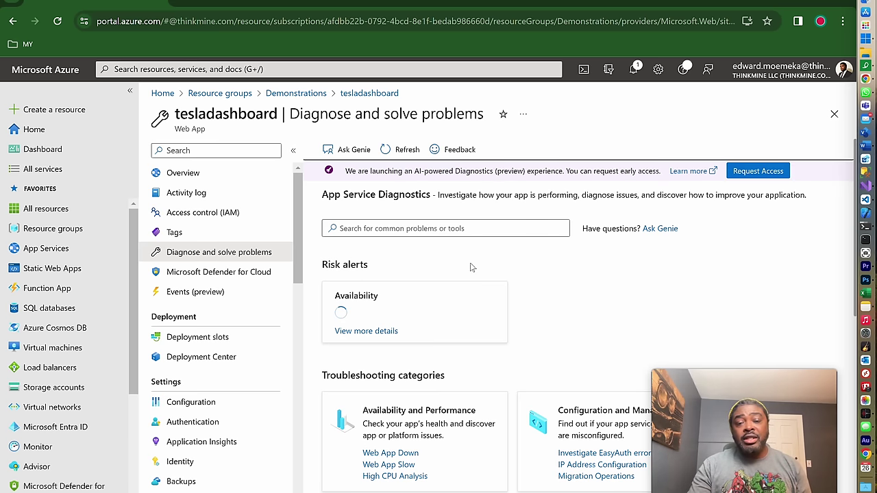
- Check Defender for Cloud (0 recommendations, 0 alerts), then view the Events (preview) page
left_click(204, 275)
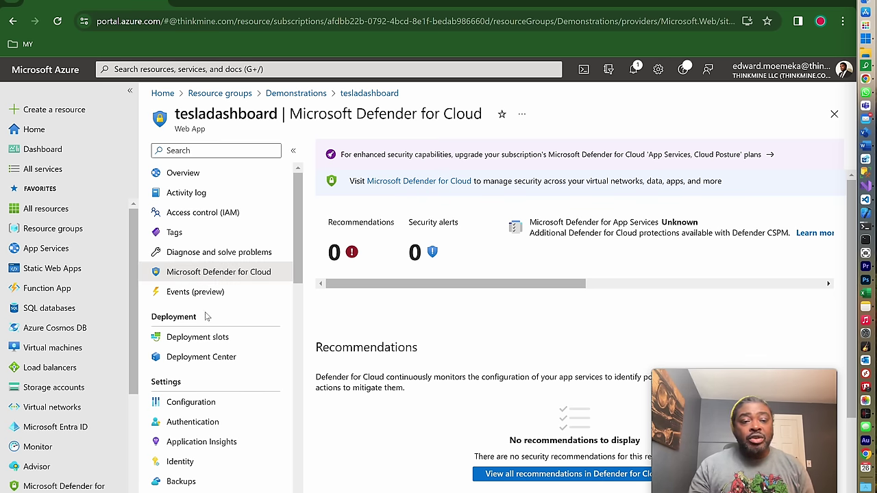
left_click(210, 292)
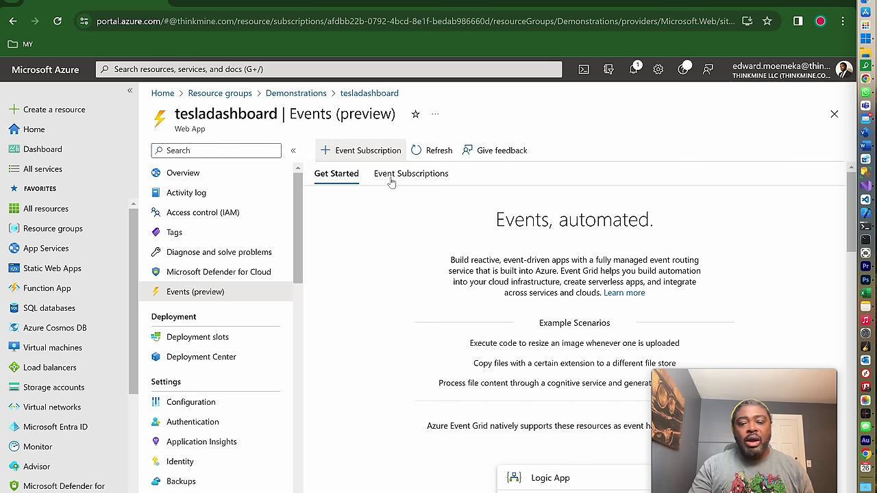
- Draft an event subscription with Name and System Topic Name 'teslademo', reviewing its 12 event types
left_click(387, 151)
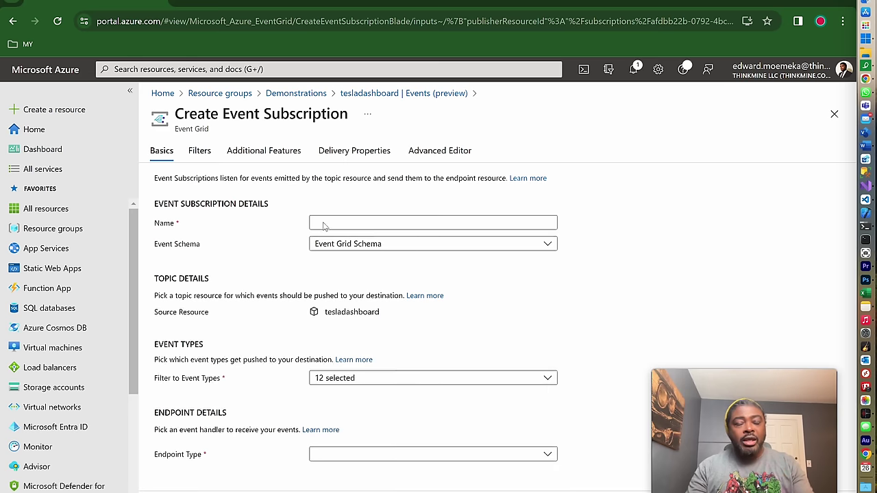
left_click(342, 227)
type("teslademo")
left_click(346, 353)
type("tesladem")
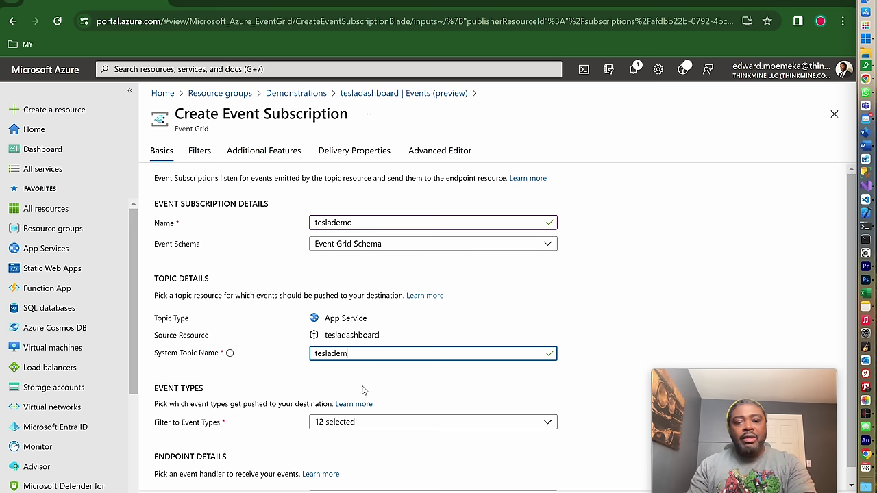
type("o")
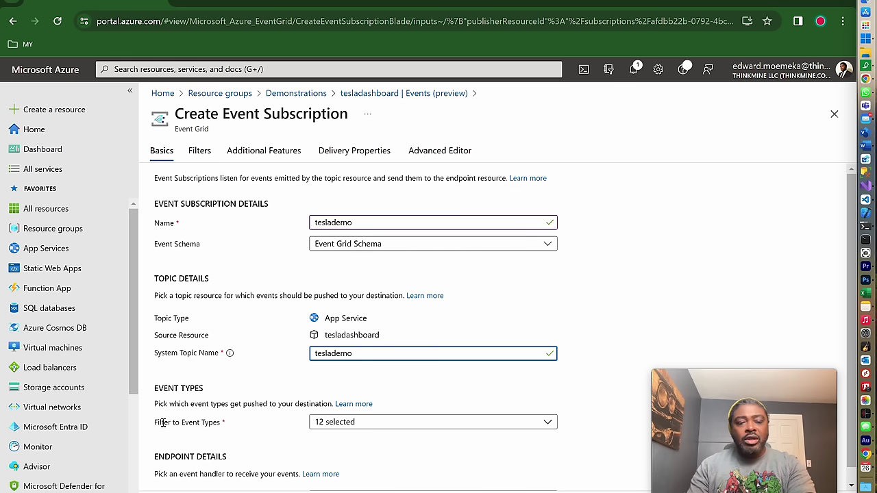
left_click(364, 422)
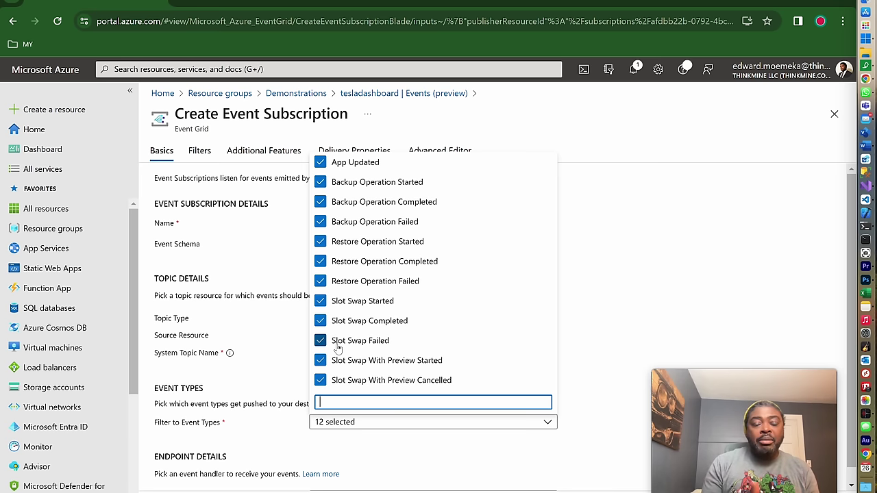
left_click(648, 266)
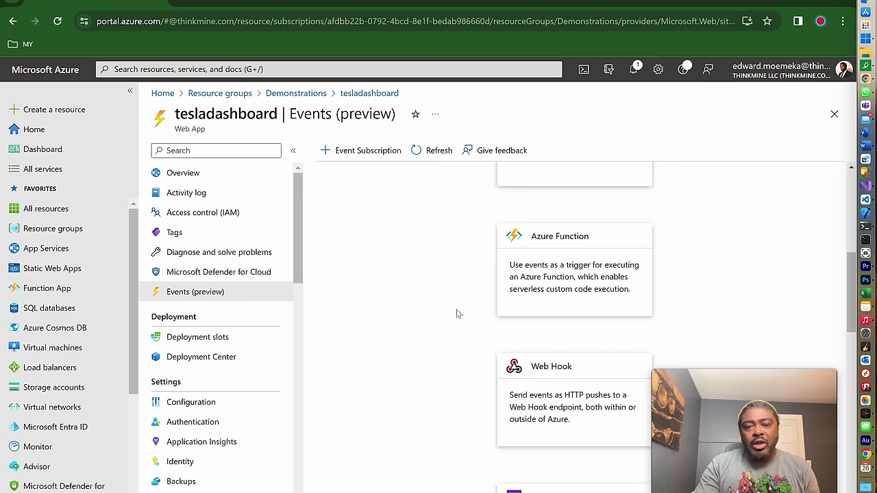
scroll(459, 309, "up", 2)
- Scroll through the Events page's handler cards, including Event Hub, Service Bus Queue and Partner Destination
scroll(466, 301, "up", 2)
scroll(476, 289, "down", 2)
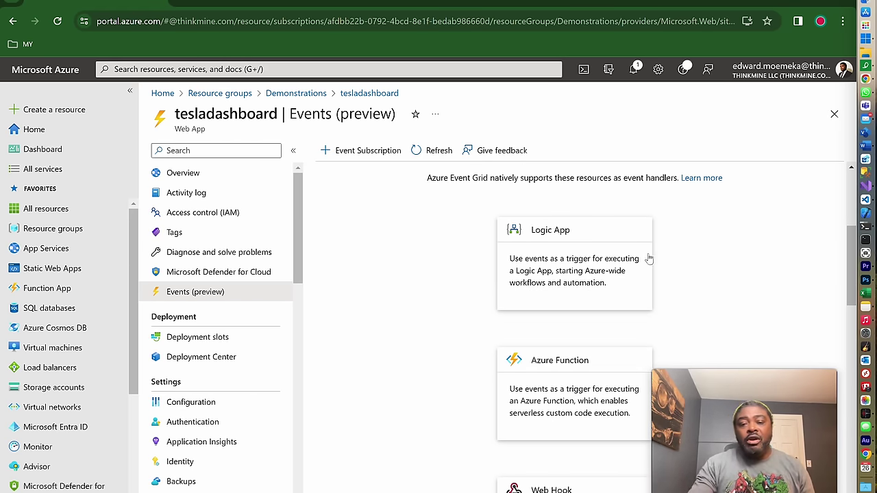
scroll(529, 281, "down", 2)
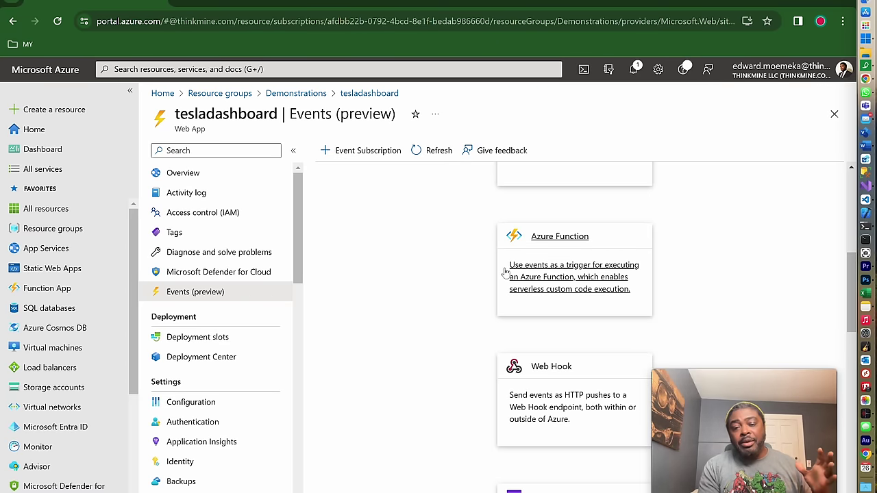
scroll(487, 290, "down", 3)
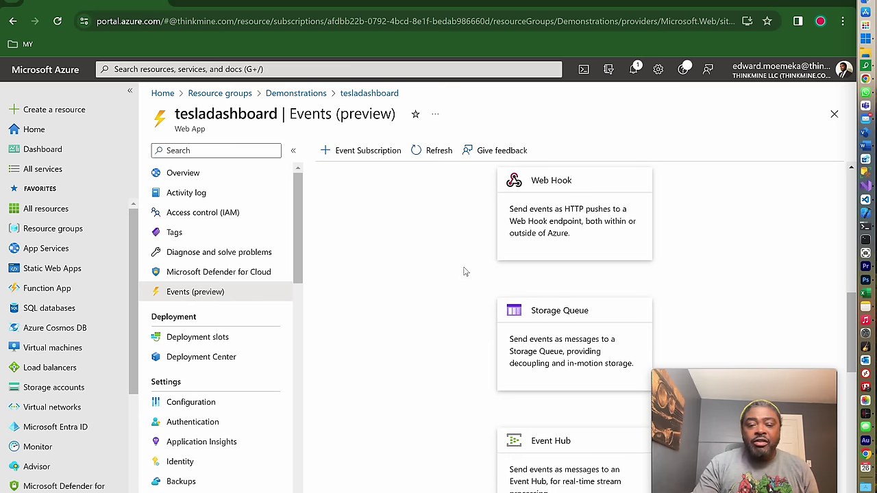
scroll(515, 213, "up", 2)
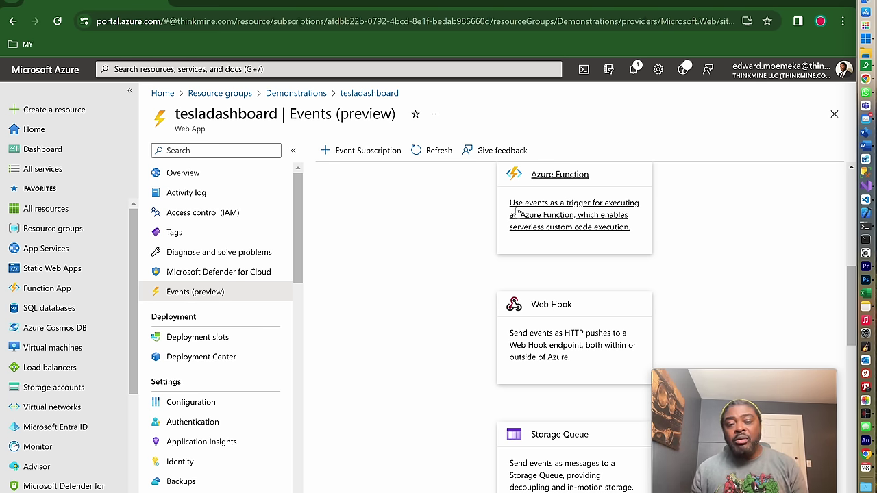
scroll(411, 294, "down", 3)
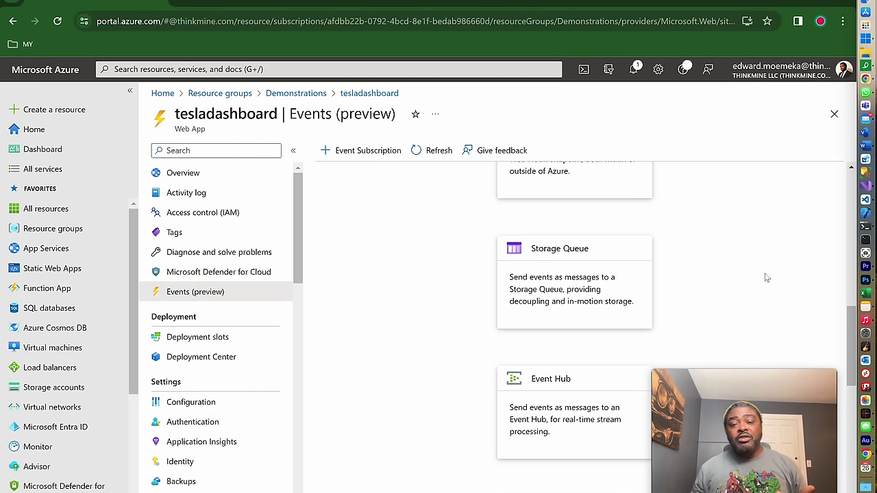
scroll(708, 346, "down", 3)
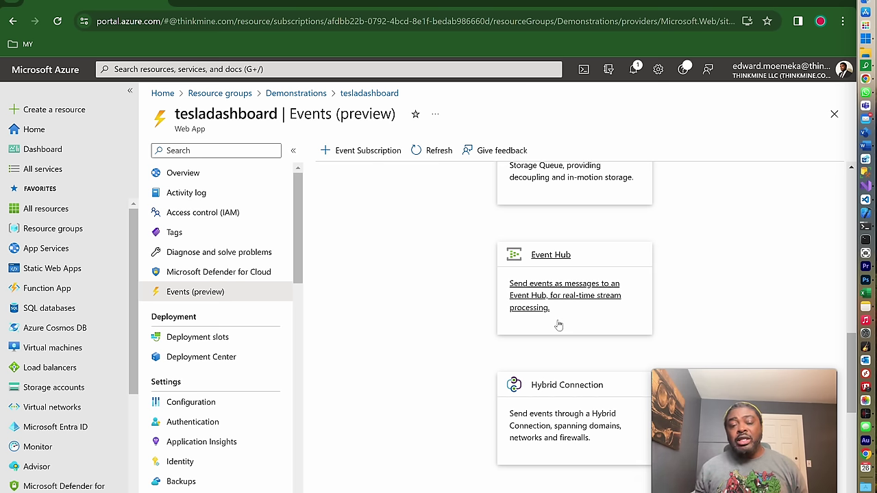
scroll(434, 307, "down", 4)
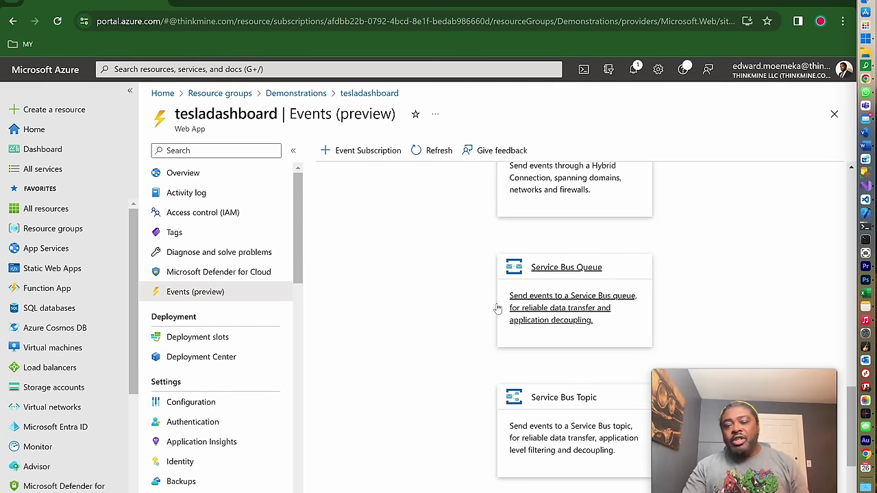
scroll(473, 314, "down", 2)
scroll(439, 317, "down", 2)
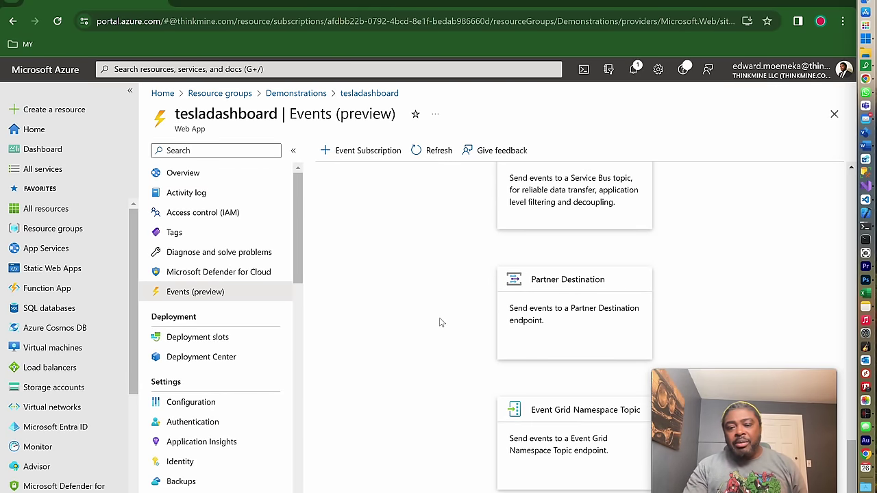
scroll(446, 337, "up", 10)
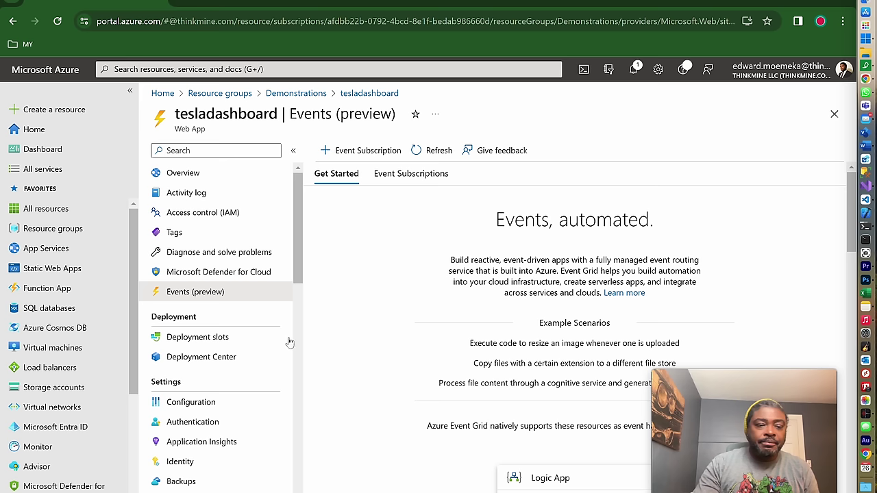
- Go to tesladashboard's Deployment slots page and bring up the Add a slot panel
left_click(228, 337)
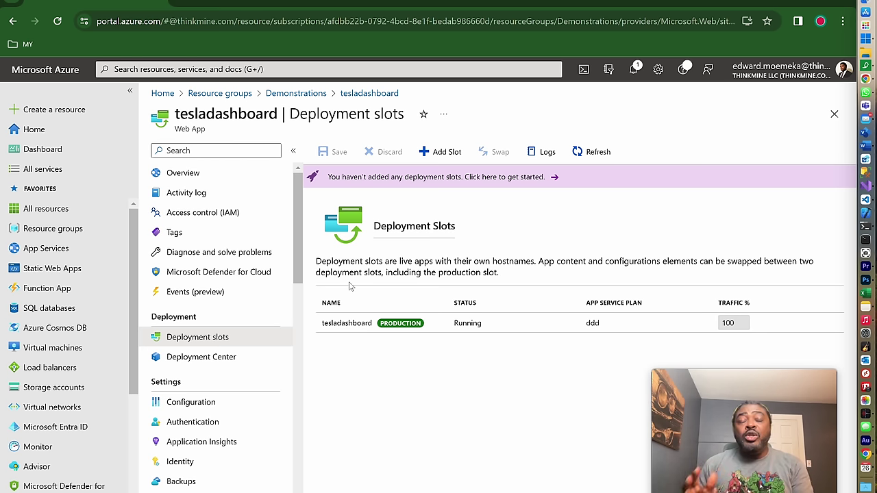
left_click(445, 152)
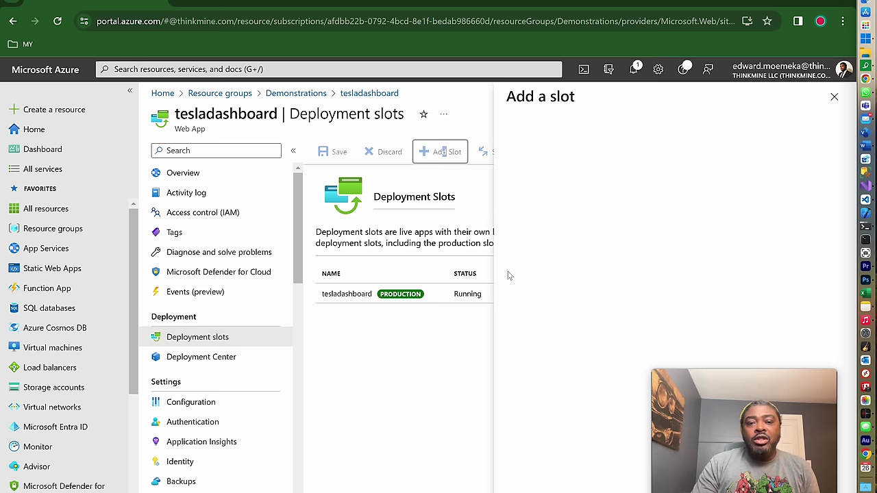
- Create a deployment slot named tesladashboard2 without cloning settings
left_click(555, 148)
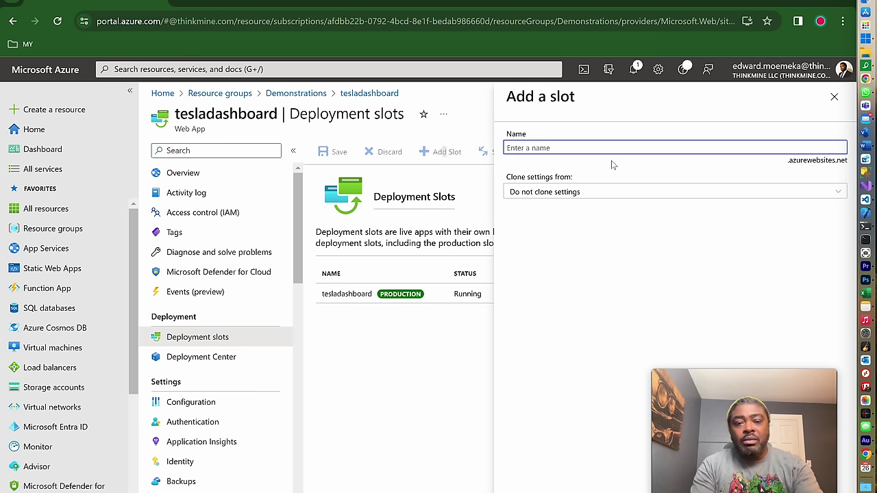
type("tesla")
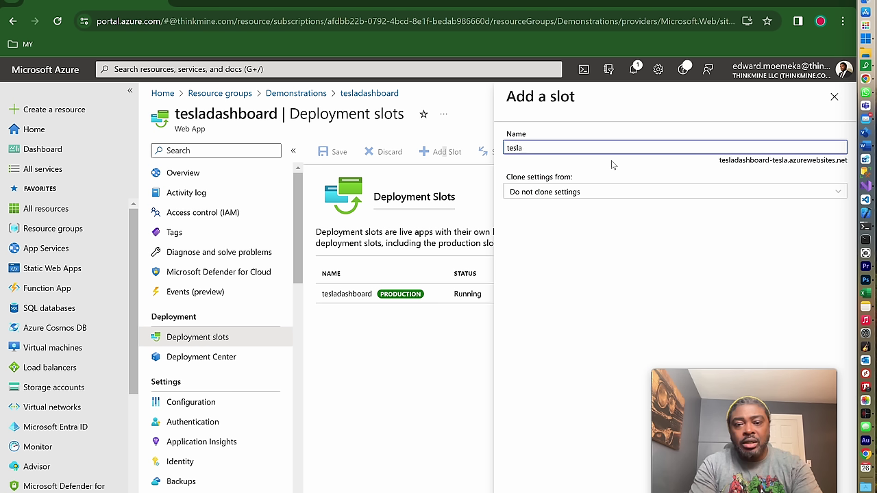
type("deas")
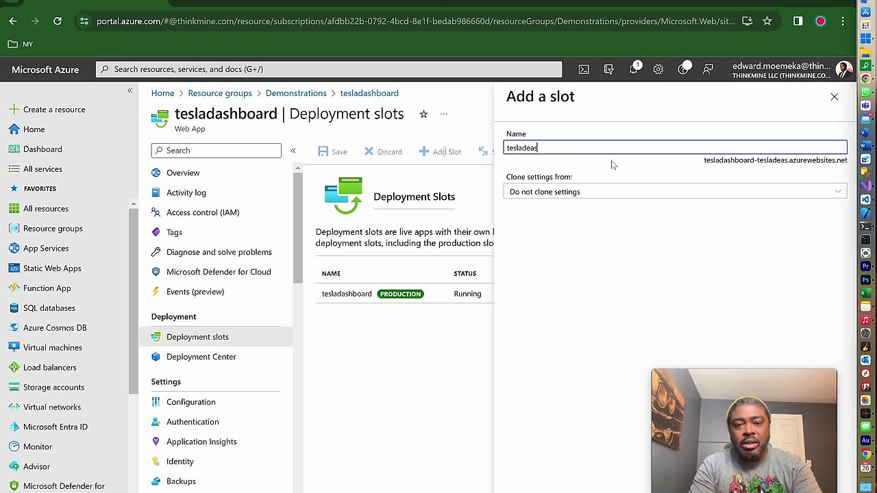
key("BackSpace")
key("BackSpace")
key("BackSpace")
type("ash")
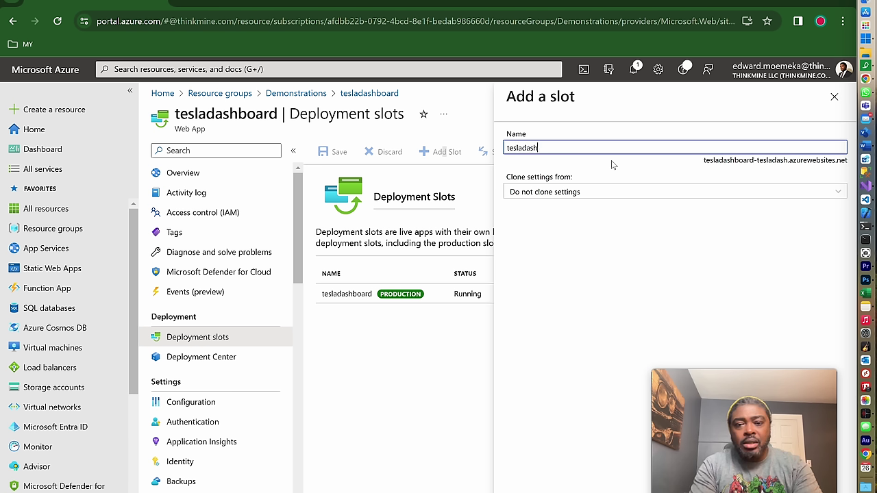
type("board2")
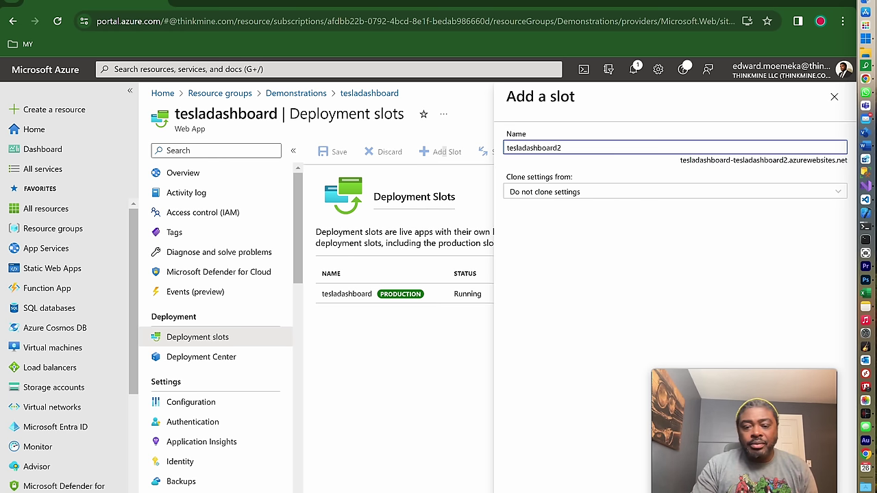
left_click(546, 488)
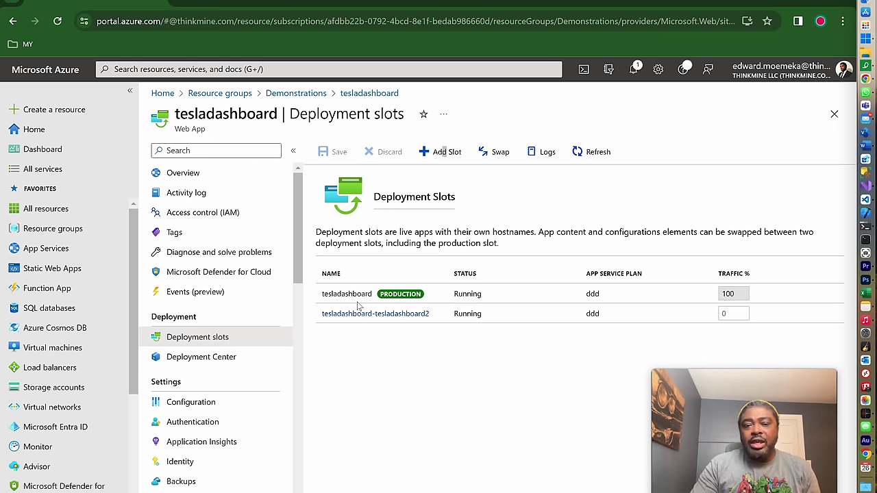
- Set the tesladashboard2 slot's traffic to 50% and save the 50/50 split
left_click(731, 314)
key("BackSpace")
type("50")
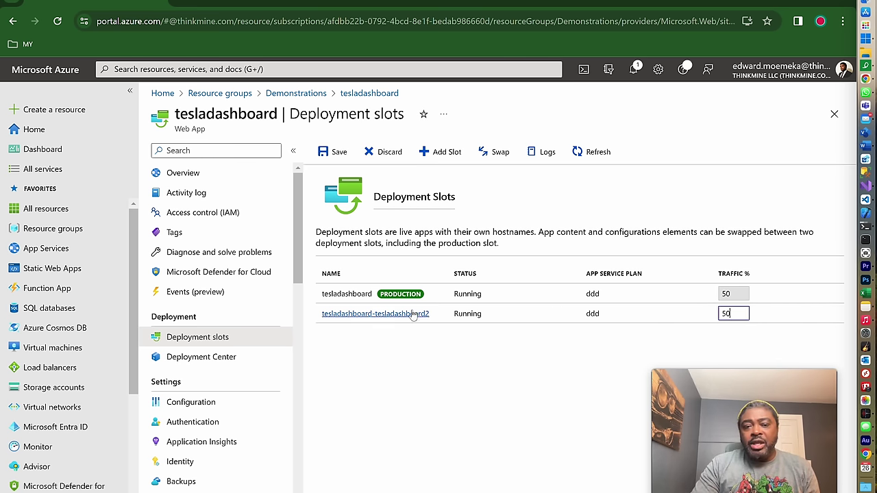
left_click(320, 152)
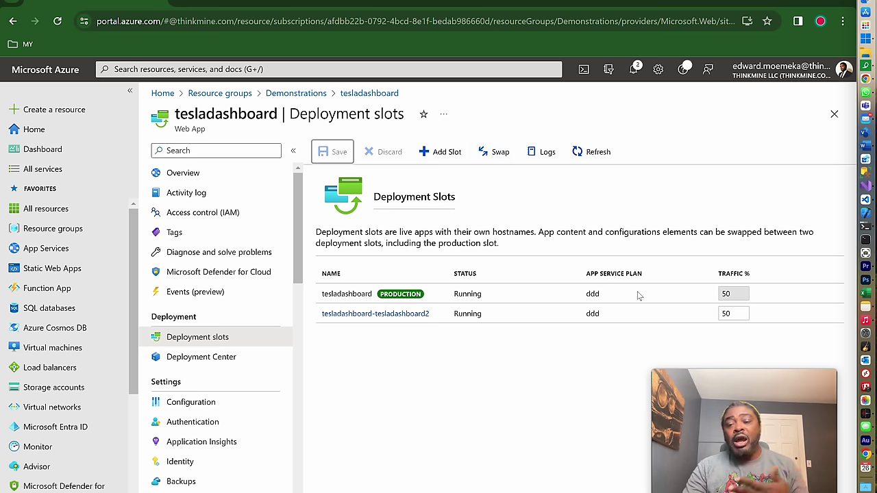
left_click(503, 156)
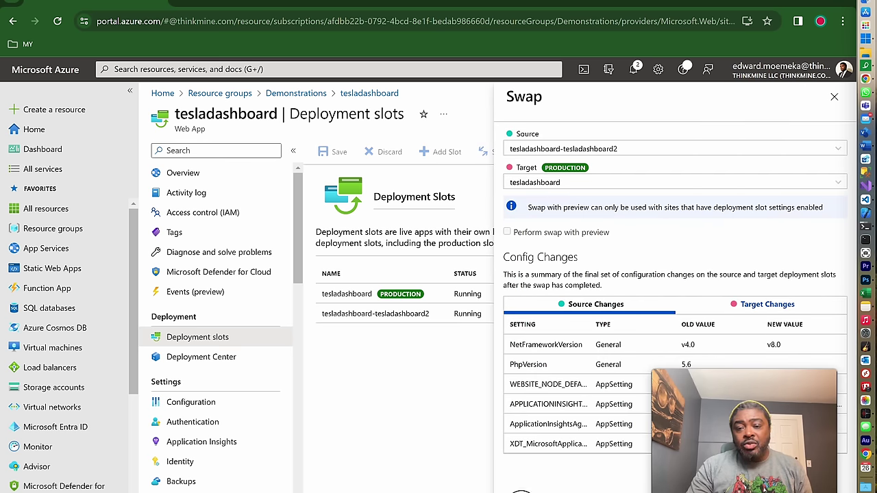
left_click(520, 487)
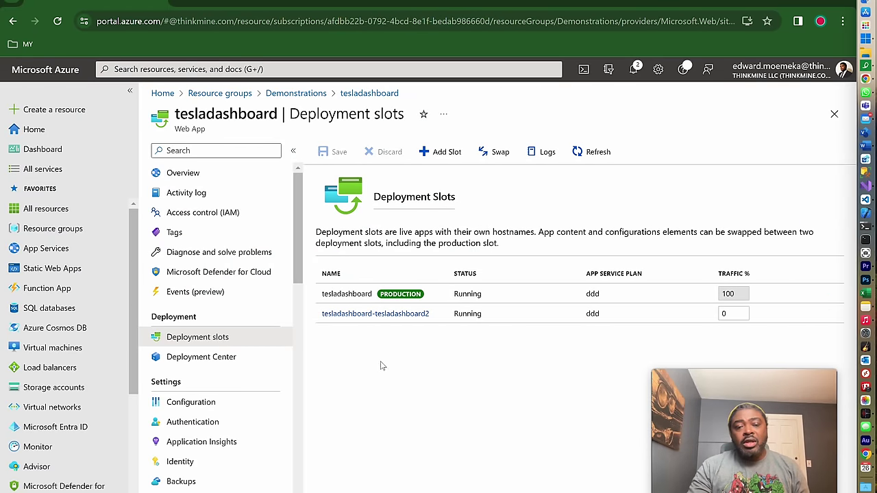
left_click(330, 317)
left_click_drag(330, 317, 429, 315)
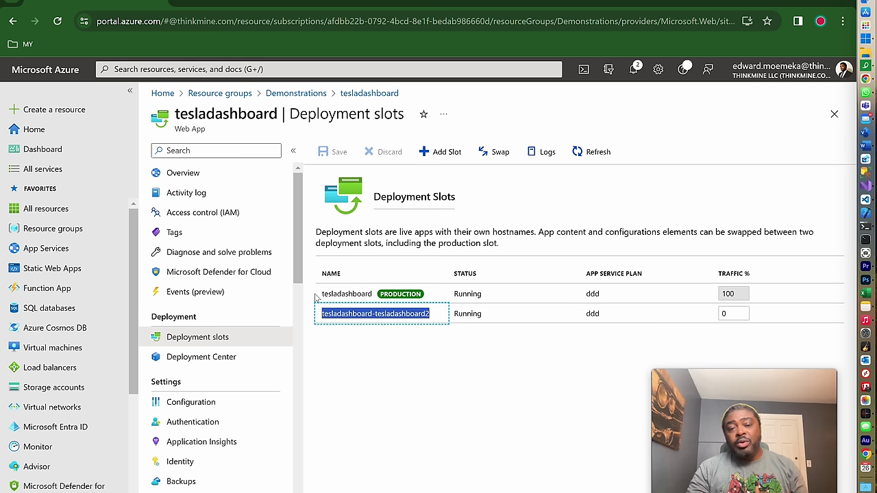
- Load tesladashboard.azurewebsites.net in the 404 tab, then go to the app's Deployment Center
left_click(403, 2)
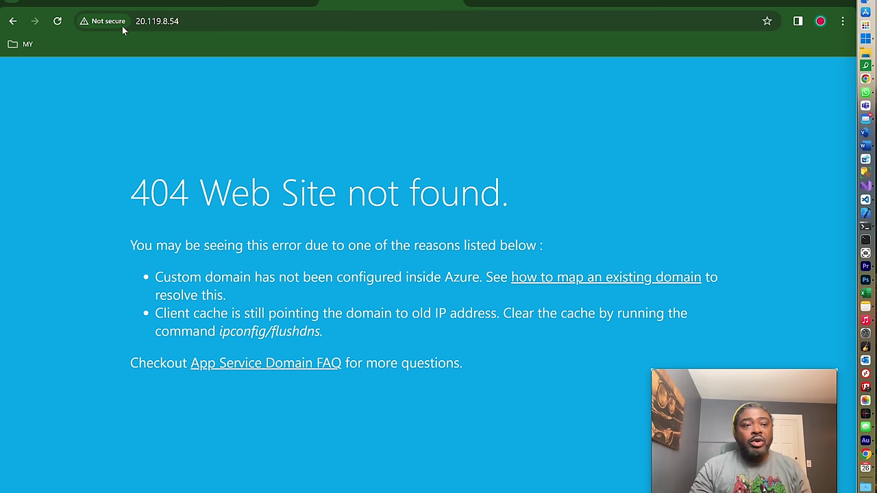
left_click(203, 21)
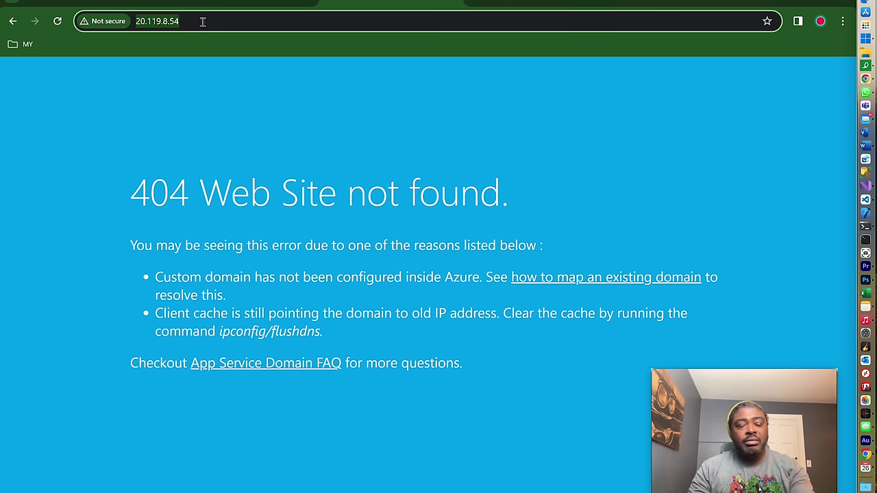
type("tesladashboard.azurewebsites.net")
key("Return")
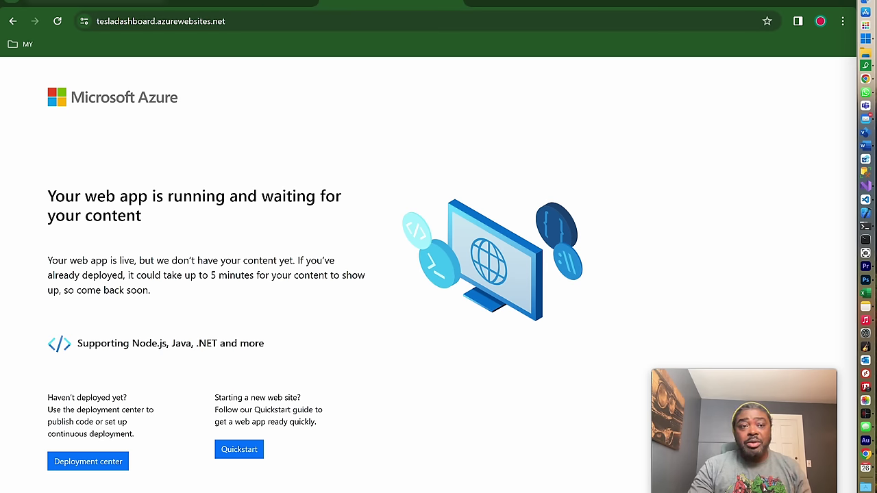
left_click(95, 2)
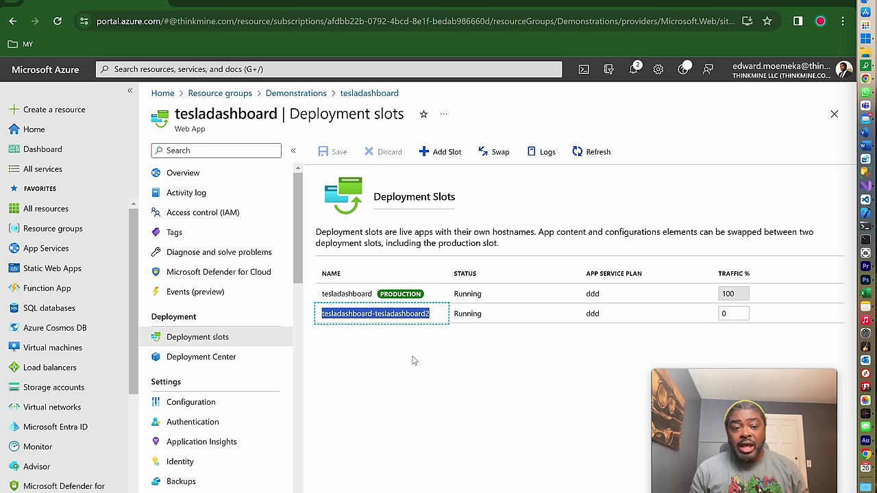
left_click(208, 359)
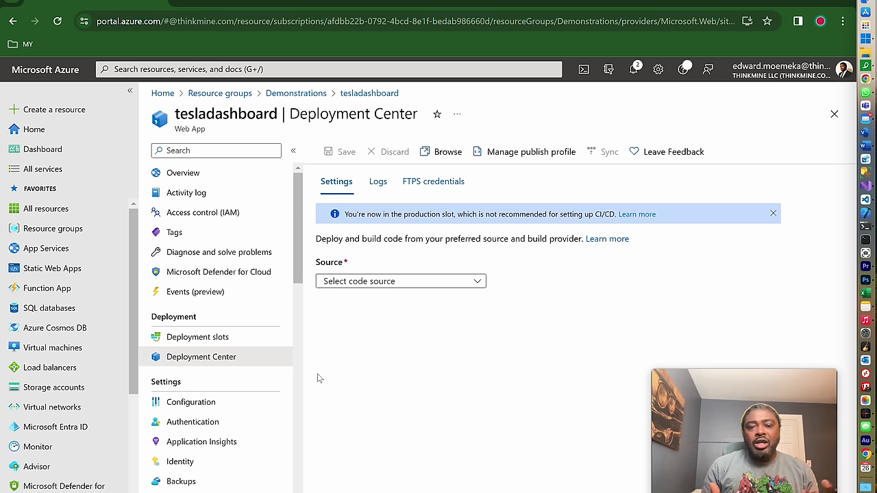
- Browse the Deployment Center's code sources without choosing one, then view the FTPS credentials
left_click(381, 283)
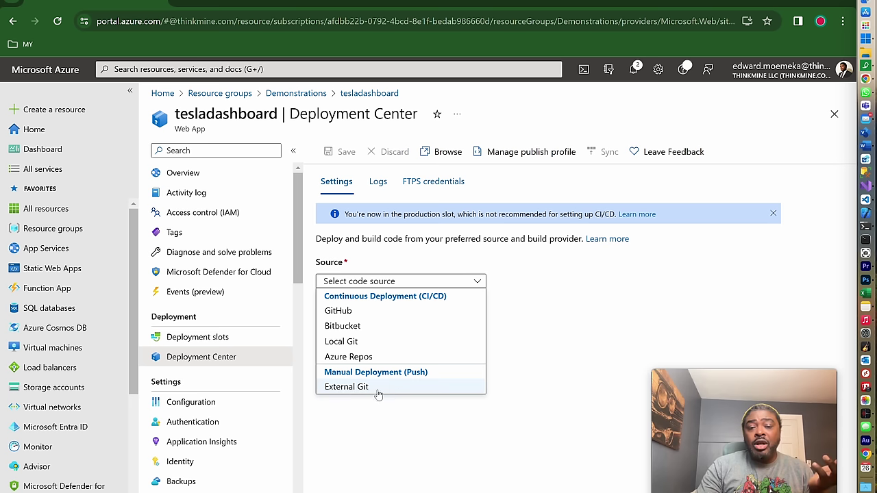
left_click(381, 431)
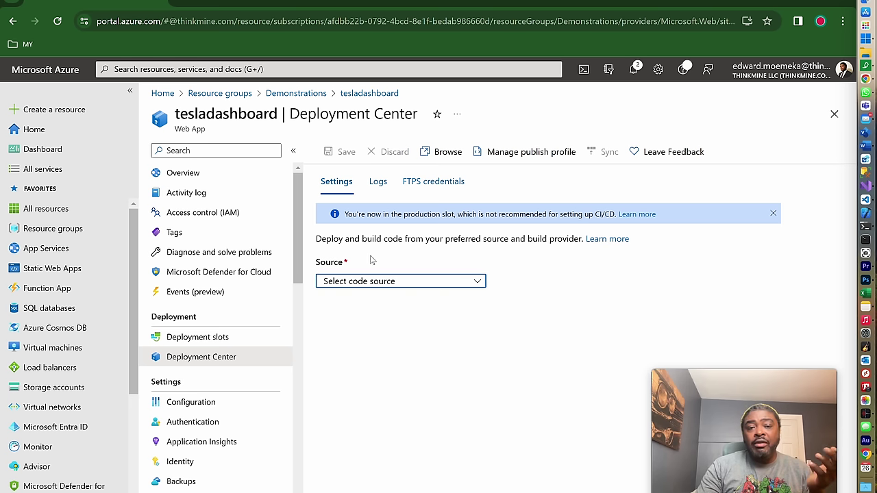
left_click(411, 181)
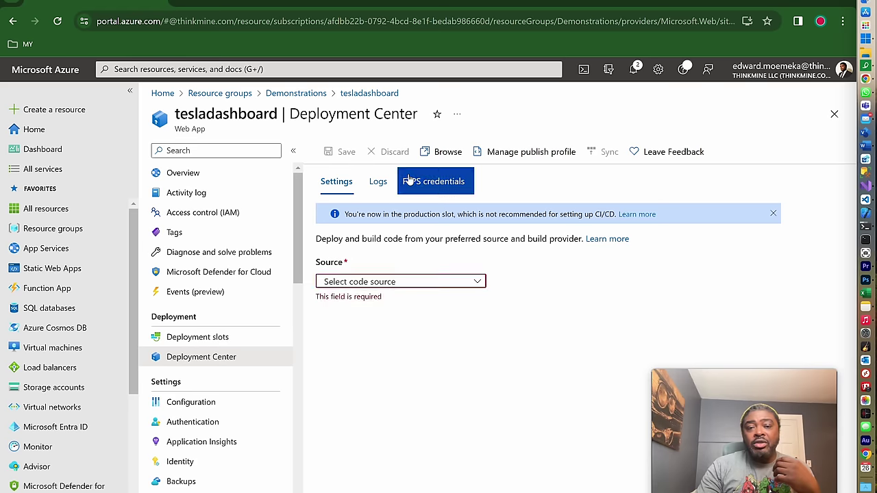
- Return to the Deployment Center Settings, then go back to the Deployment slots page
scroll(408, 329, "down", 2)
scroll(408, 330, "up", 2)
scroll(408, 331, "down", 3)
scroll(409, 331, "up", 3)
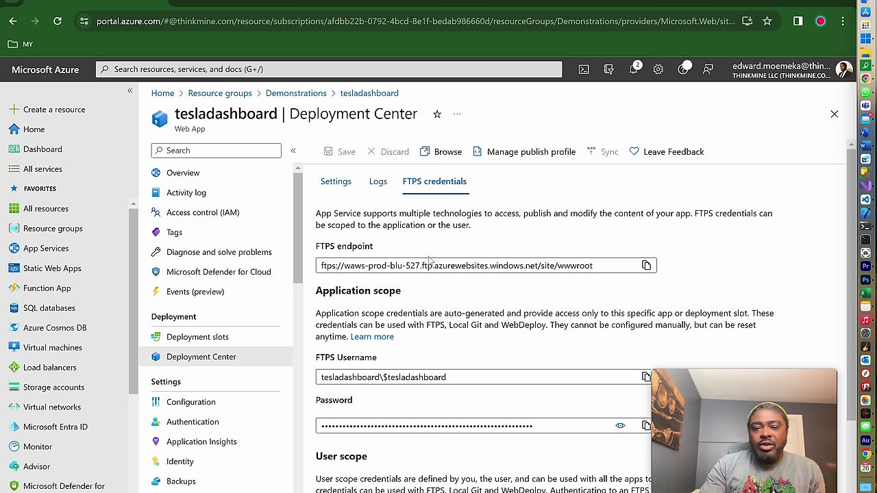
left_click(338, 183)
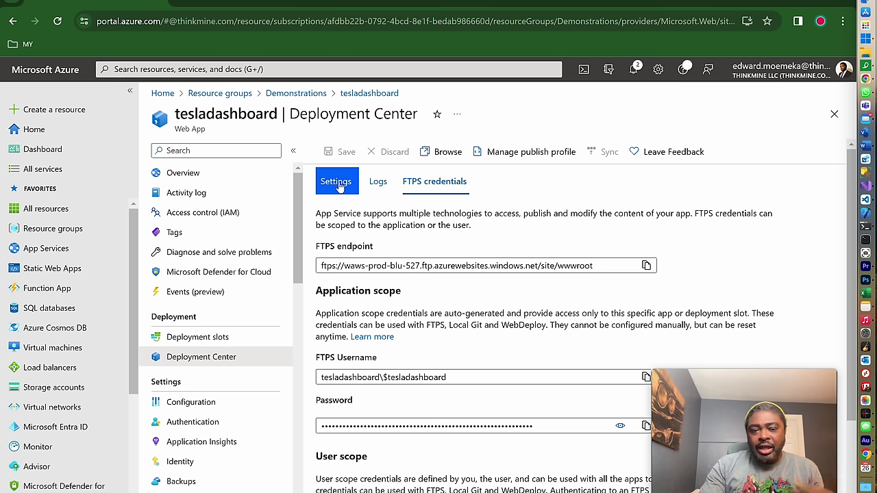
left_click(335, 182)
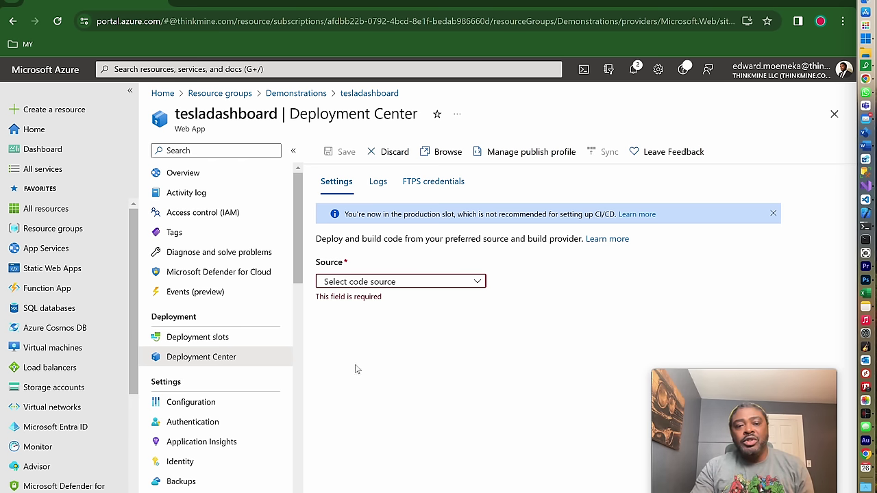
left_click(197, 337)
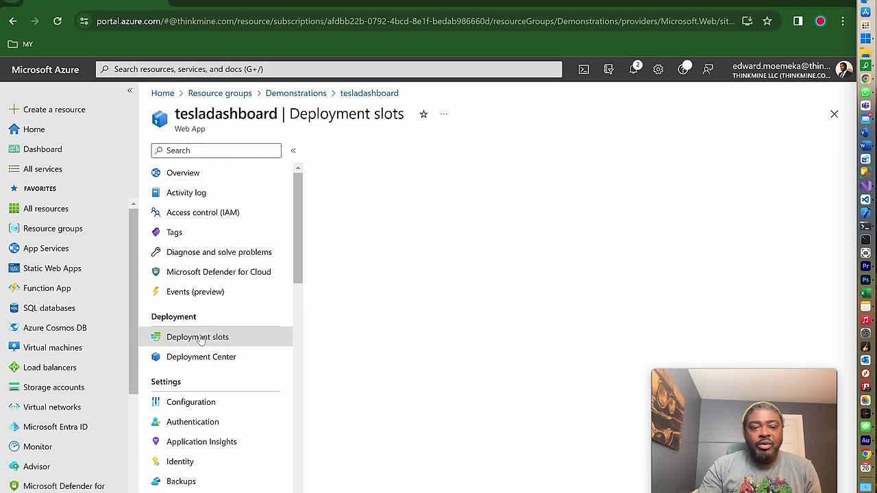
- Show tesladashboard's Configuration page with its application settings and connection strings
scroll(201, 349, "down", 1)
left_click(200, 341)
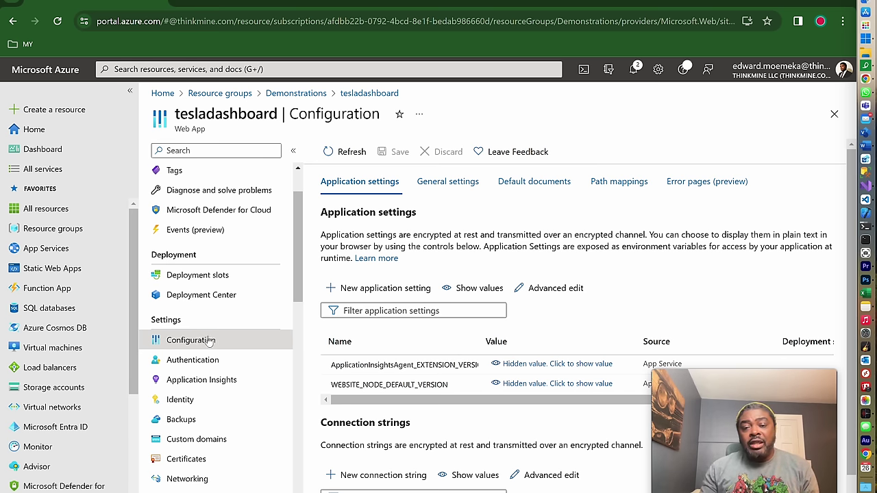
scroll(470, 385, "down", 1)
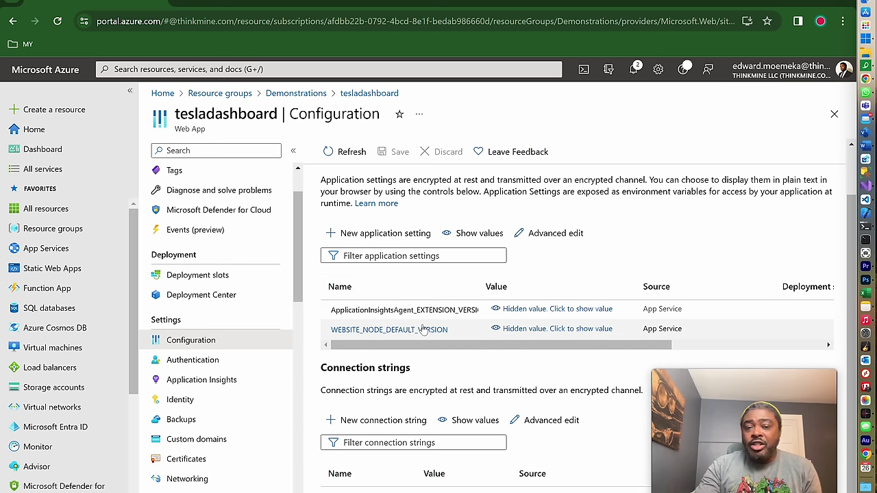
scroll(411, 362, "up", 1)
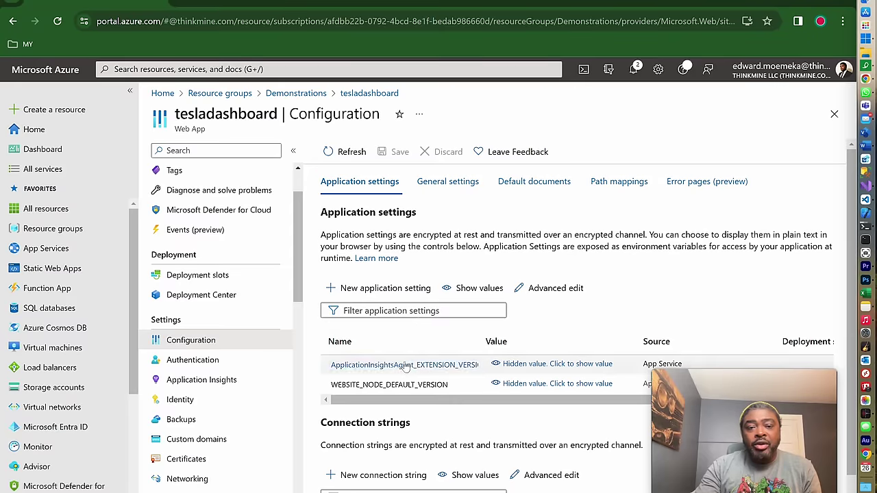
- In General settings, keep the .NET stack and pick .NET 8 (LTS) (Early Access) as version
left_click(448, 182)
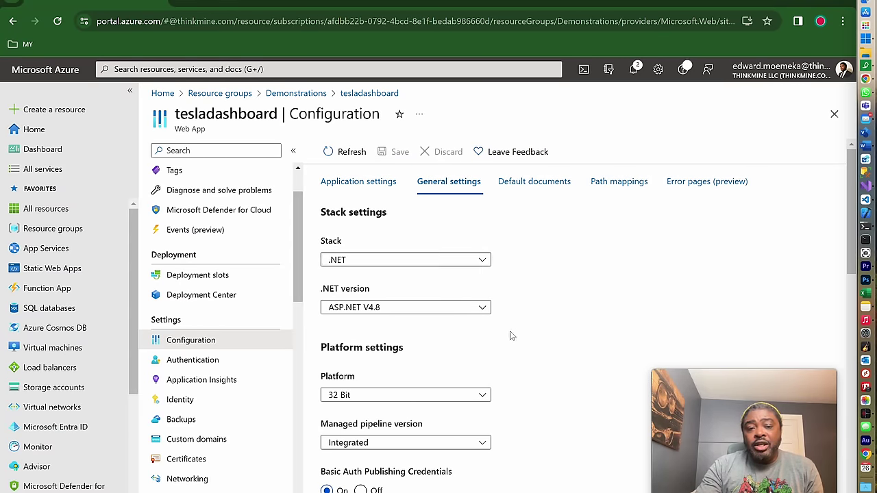
left_click(477, 261)
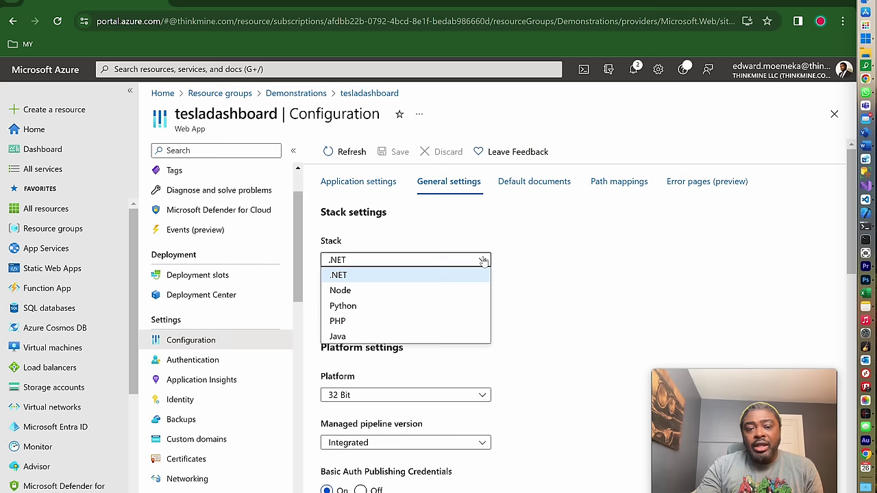
left_click(529, 262)
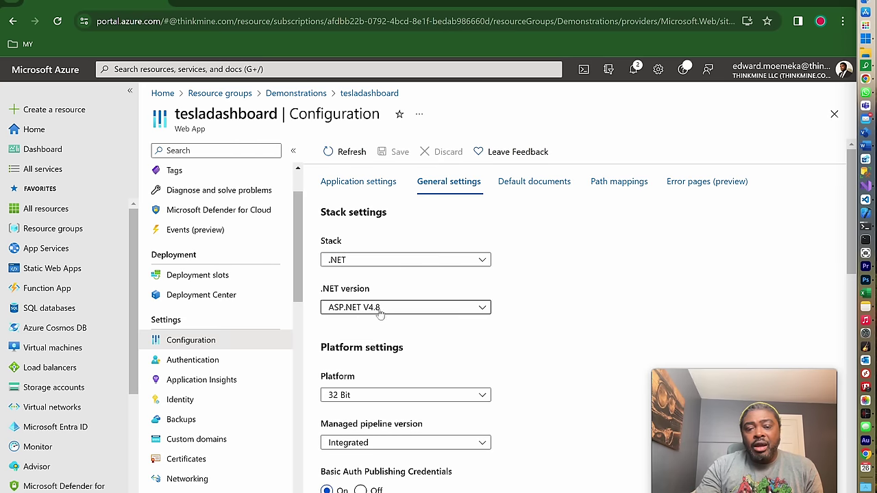
left_click(482, 309)
left_click(391, 324)
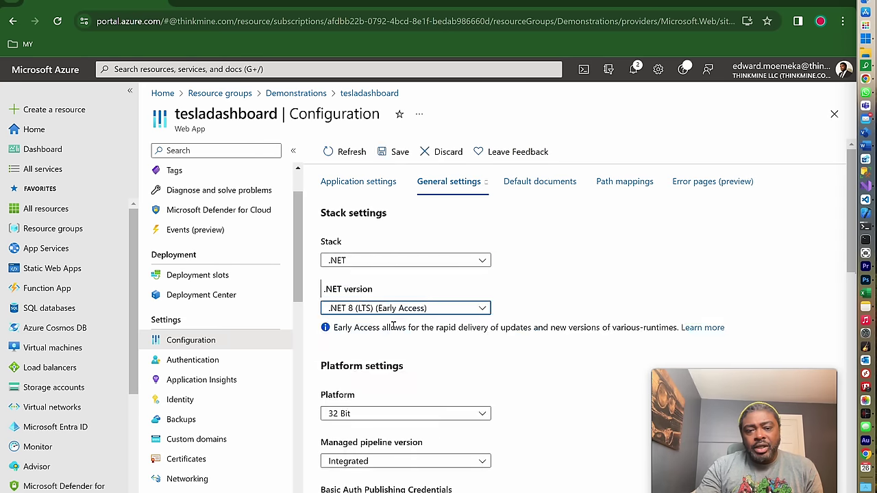
left_click(482, 368)
scroll(509, 386, "down", 3)
scroll(390, 307, "up", 3)
scroll(473, 374, "down", 2)
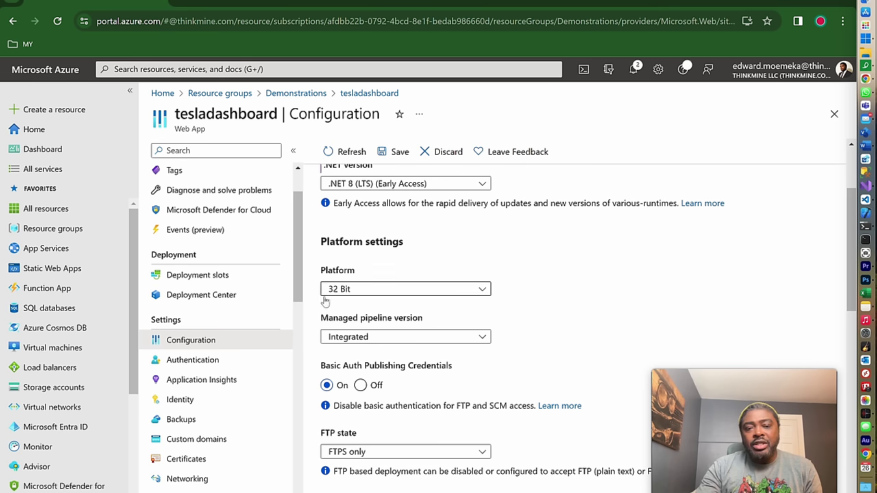
left_click(415, 343)
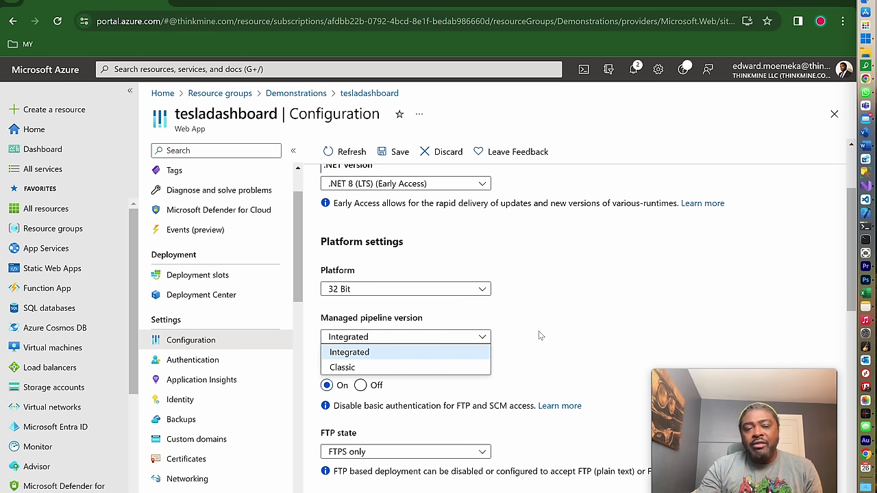
- Review the pipeline and HTTP version options, leaving the Integrated pipeline unchanged
left_click(503, 375)
scroll(504, 376, "down", 2)
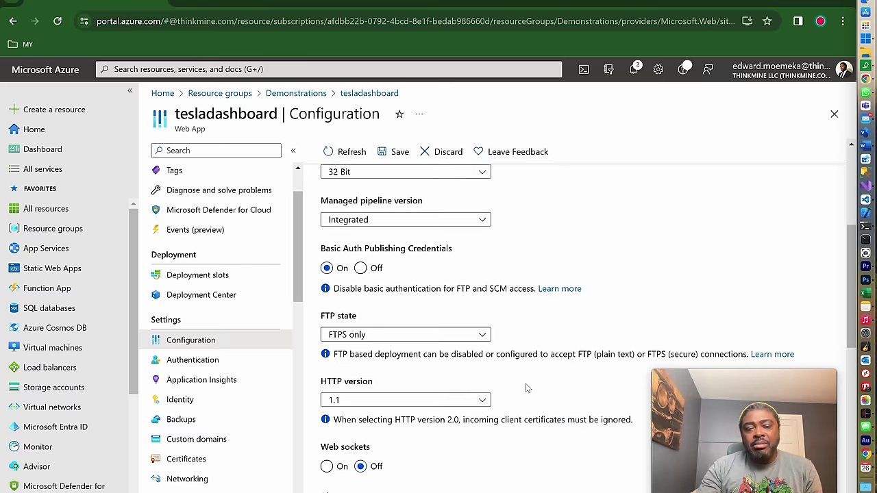
left_click(441, 394)
right_click(441, 394)
key("Escape")
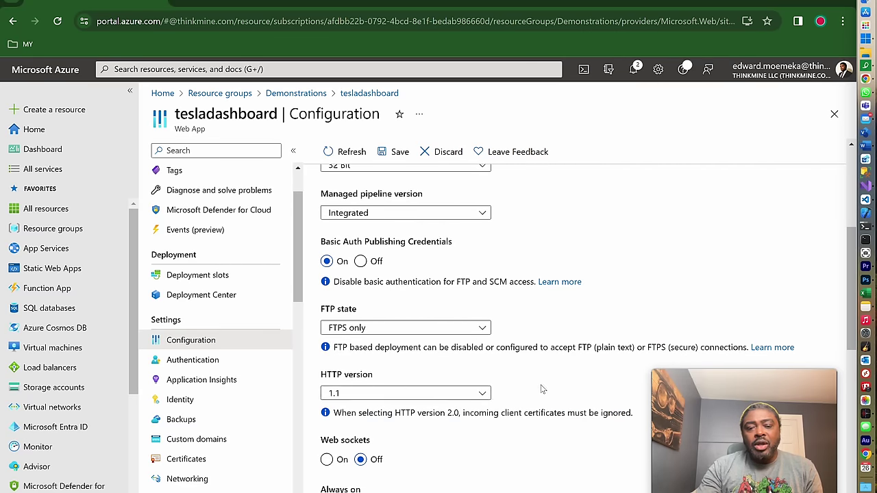
scroll(483, 422, "down", 1)
scroll(466, 425, "down", 2)
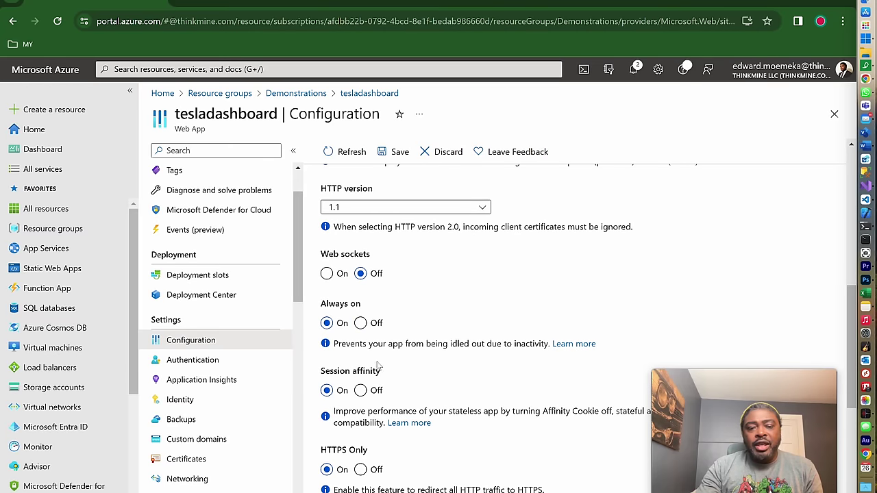
scroll(404, 373, "down", 2)
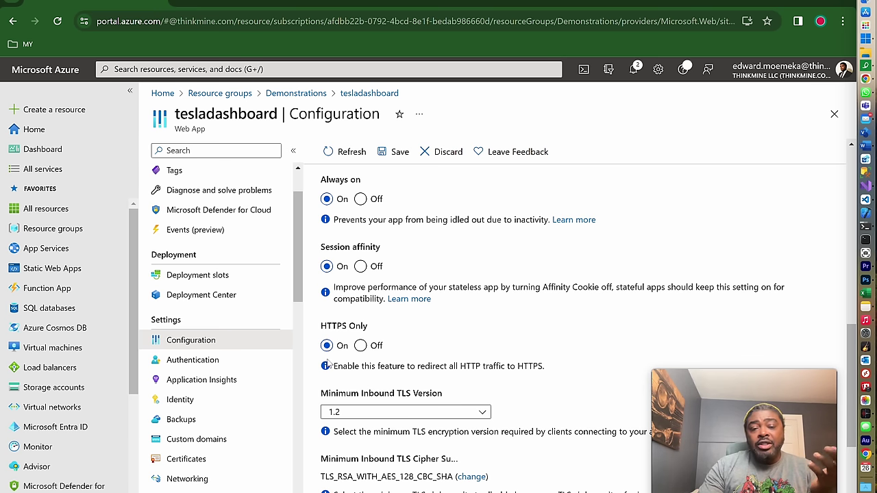
- Toggle HTTPS Only off and back on, then show the Default documents list
left_click(361, 346)
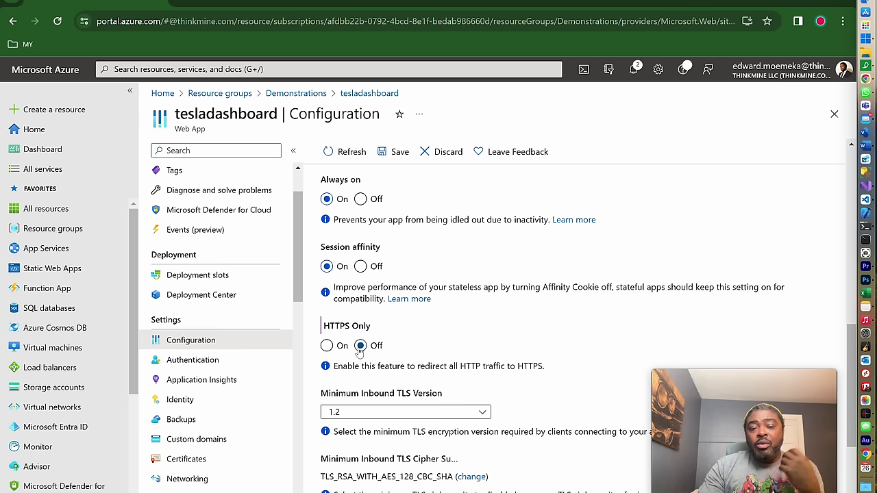
left_click(326, 345)
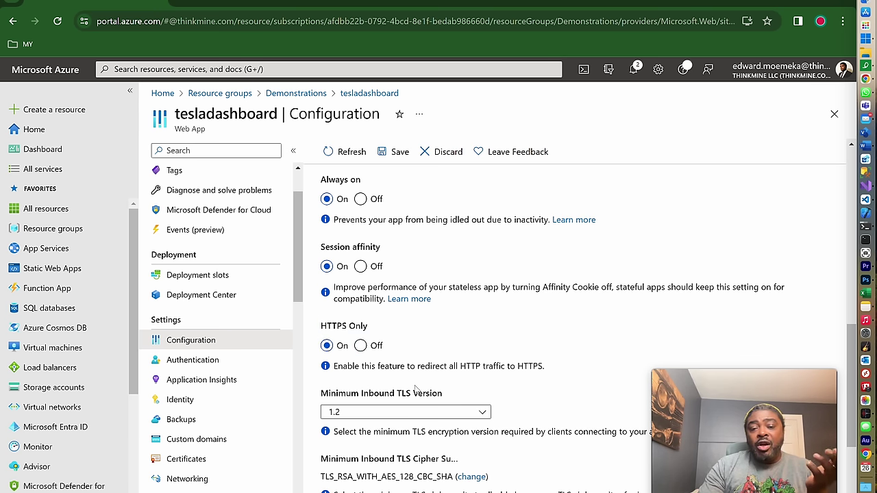
scroll(532, 397, "down", 2)
scroll(532, 398, "down", 2)
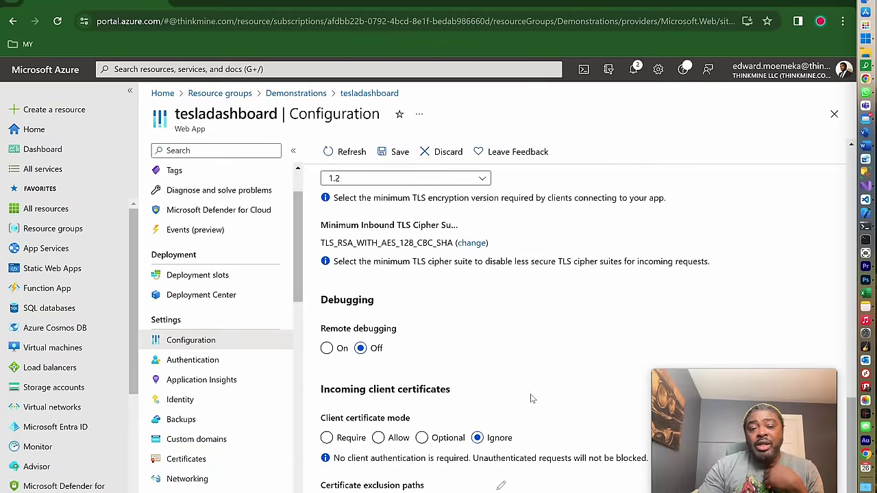
scroll(532, 399, "up", 1)
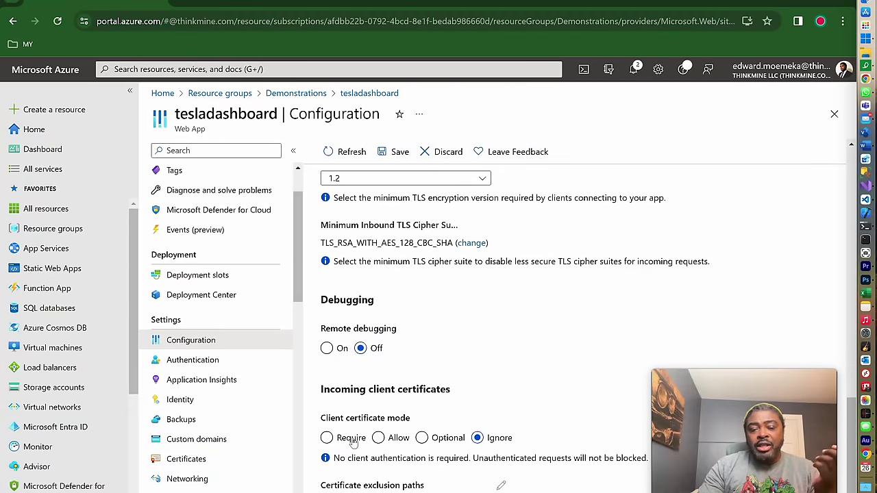
scroll(496, 325, "up", 5)
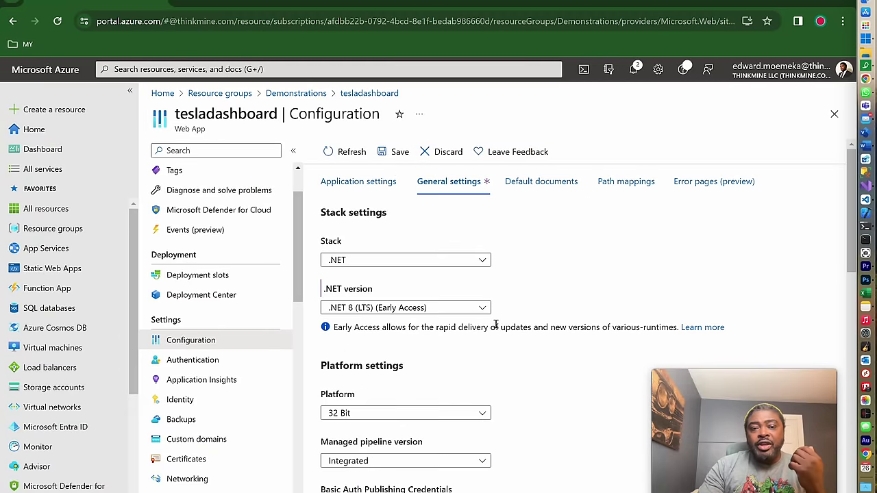
left_click(528, 194)
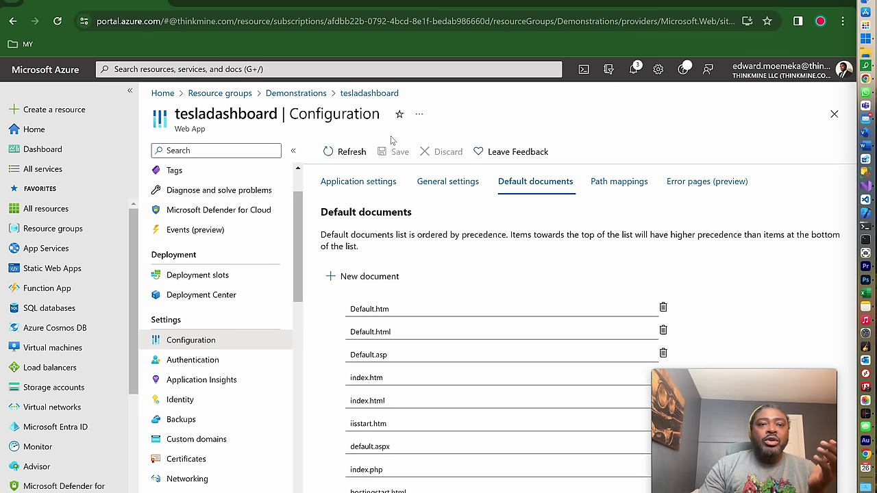
- Switch to the live tesladashboard.azurewebsites.net tab showing the 'web app is running' page
left_click(391, 4)
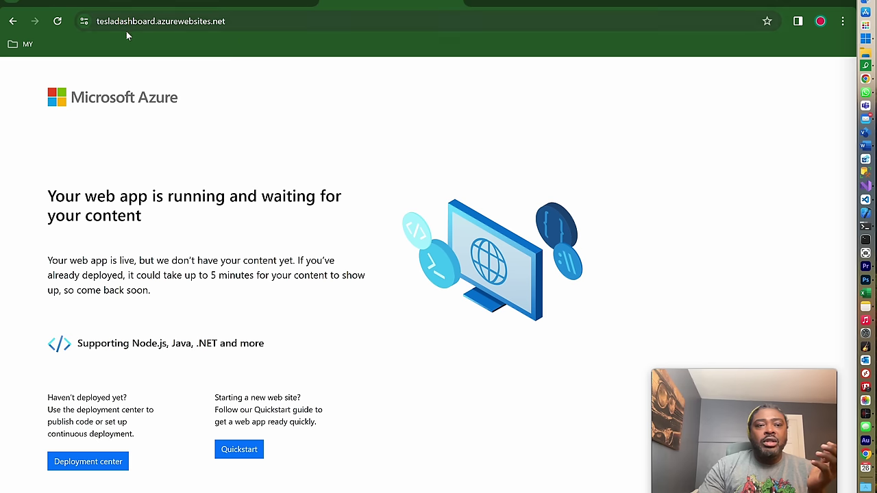
- Request /default.htm on the site, which reports the resource removed, then return to the portal
left_click(235, 23)
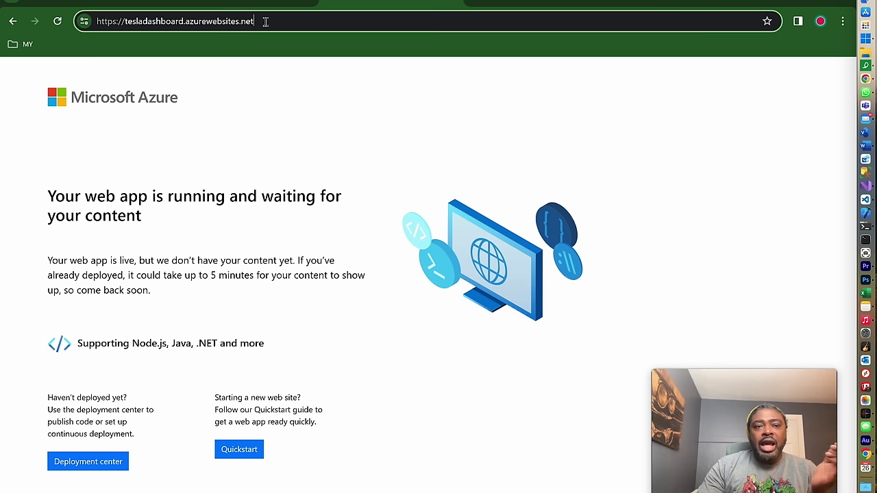
type("/inde")
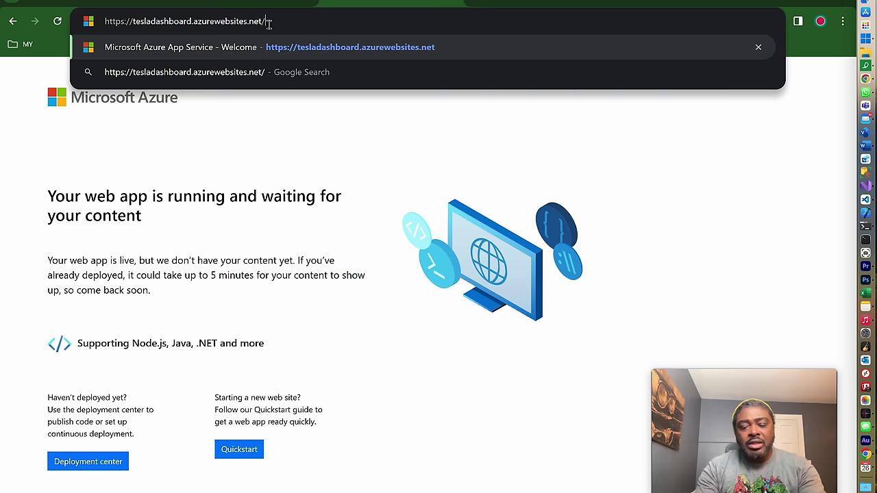
key("BackSpace")
key("BackSpace")
key("BackSpace")
key("BackSpace")
type("default.jt")
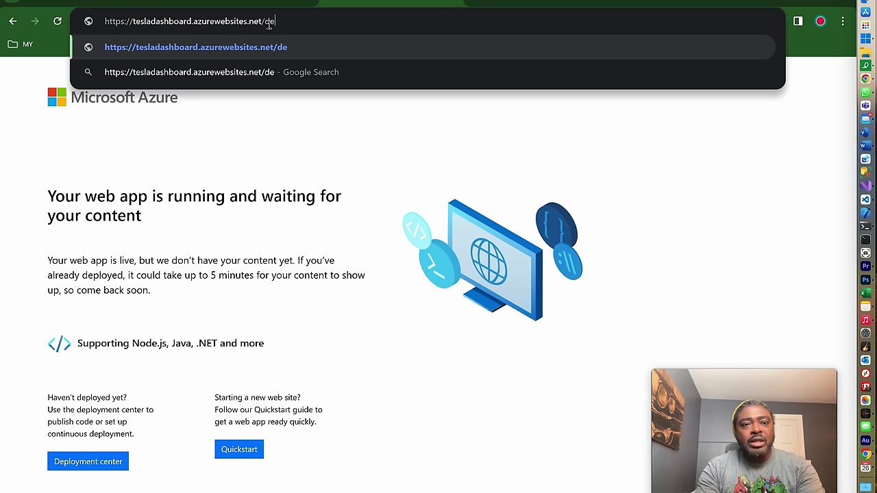
key("BackSpace")
key("BackSpace")
type("htm")
key("Return")
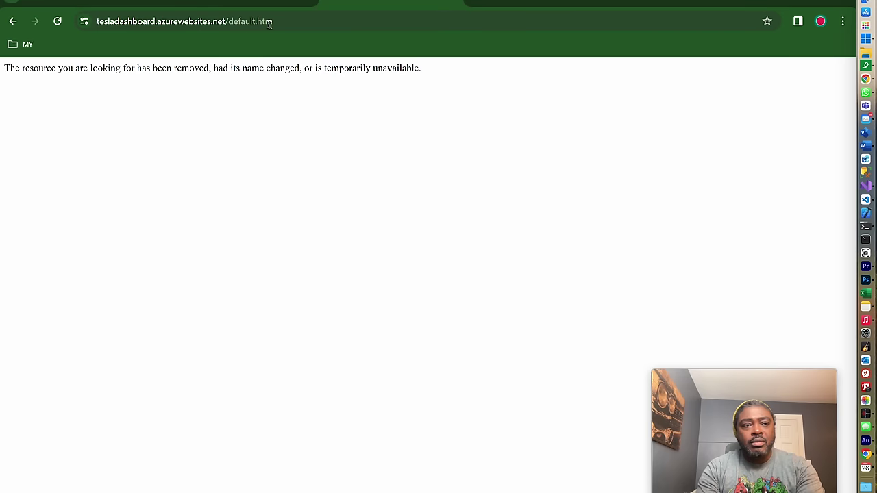
left_click(260, 3)
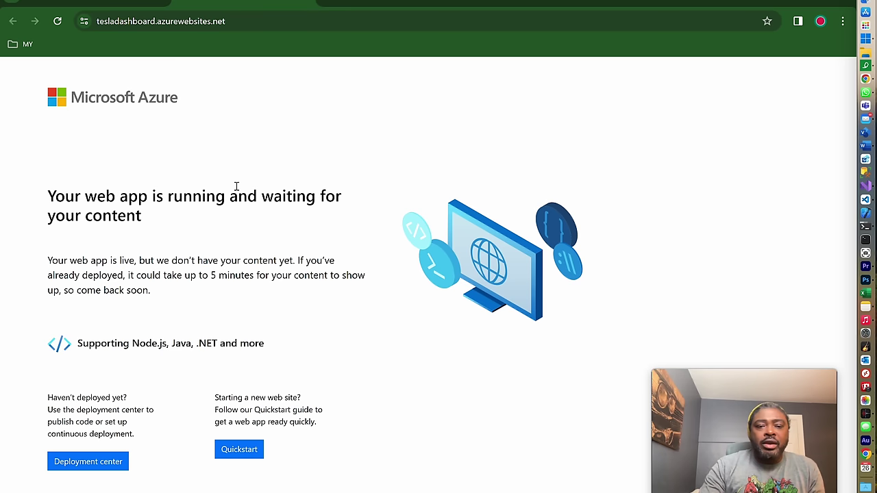
left_click(95, 2)
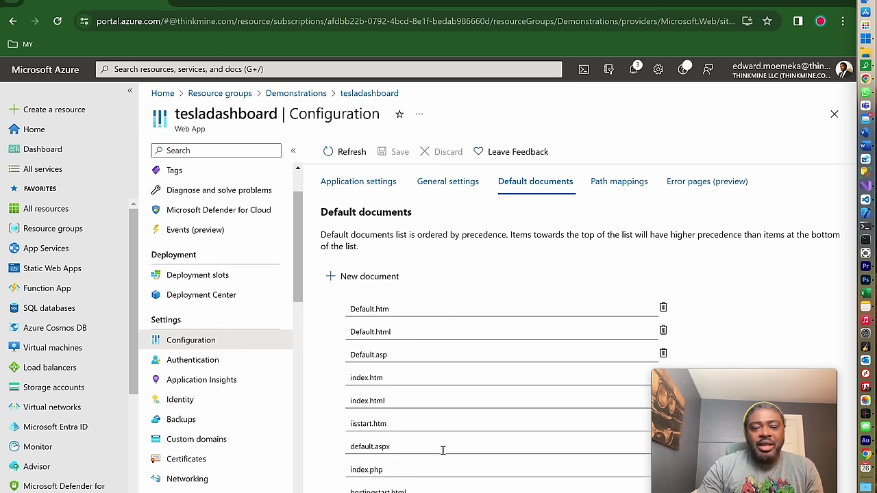
- Load the site's /hostingstart.html page, copying the name from the Default documents list
left_click_drag(409, 489, 346, 490)
key("ctrl+c")
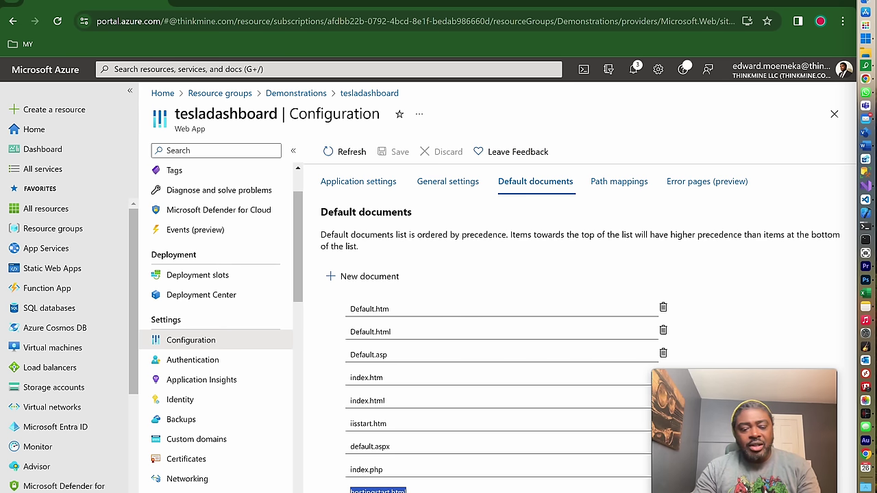
left_click(360, 5)
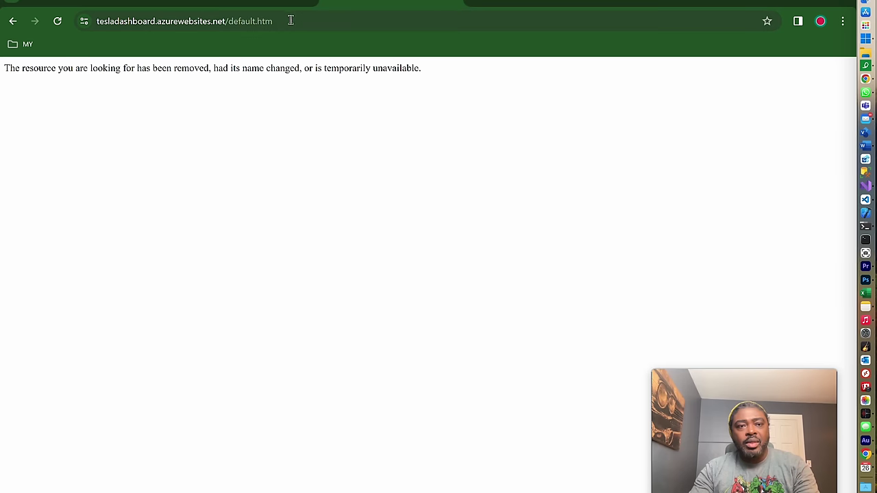
left_click(334, 21)
key("BackSpace")
key("BackSpace")
key("BackSpace")
key("BackSpace")
key("BackSpace")
key("BackSpace")
key("BackSpace")
key("BackSpace")
key("BackSpace")
key("BackSpace")
key("BackSpace")
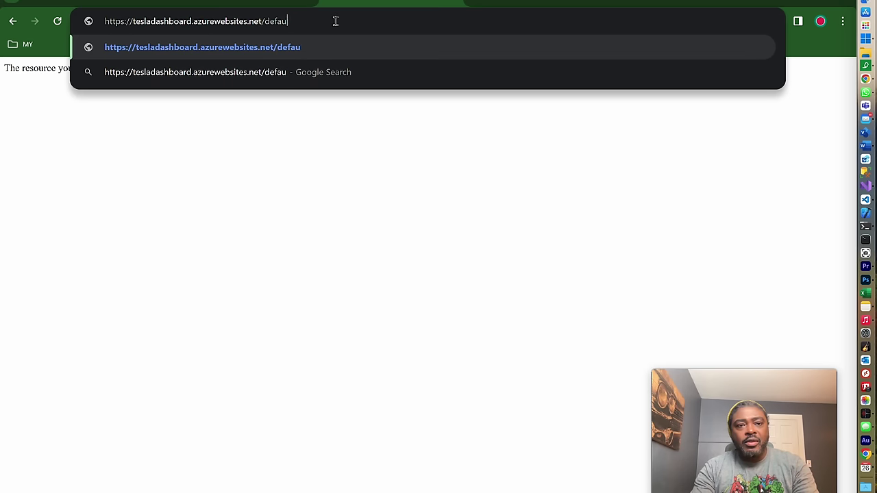
key("ctrl+v")
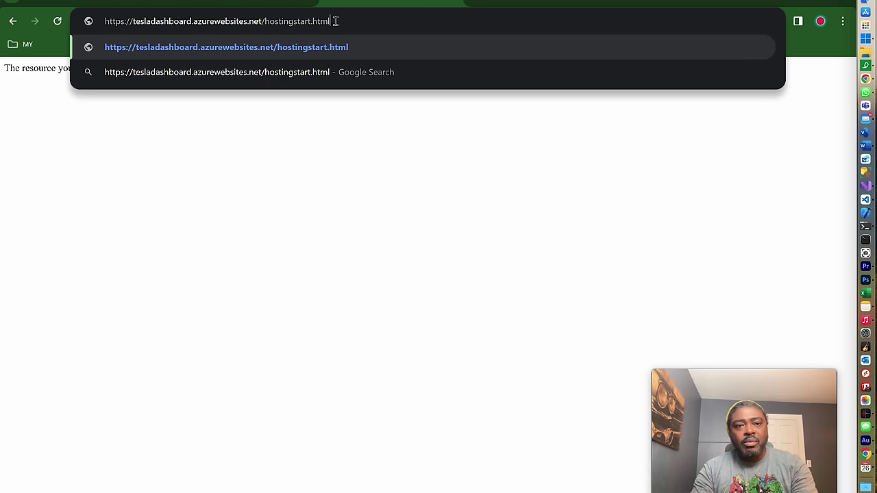
key("Return")
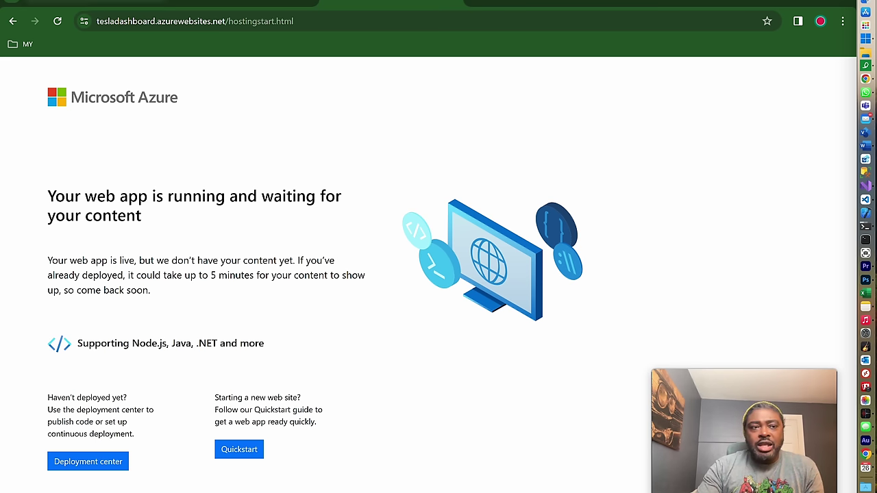
left_click(95, 3)
left_click(348, 491)
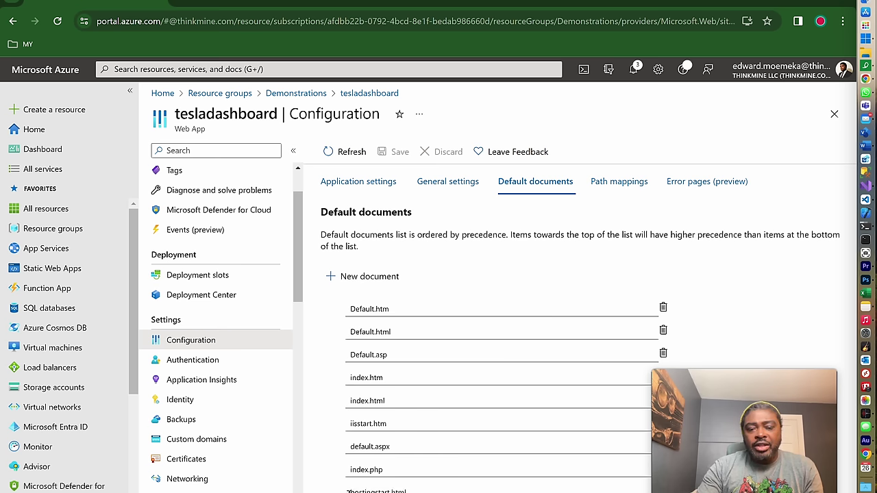
left_click(385, 8)
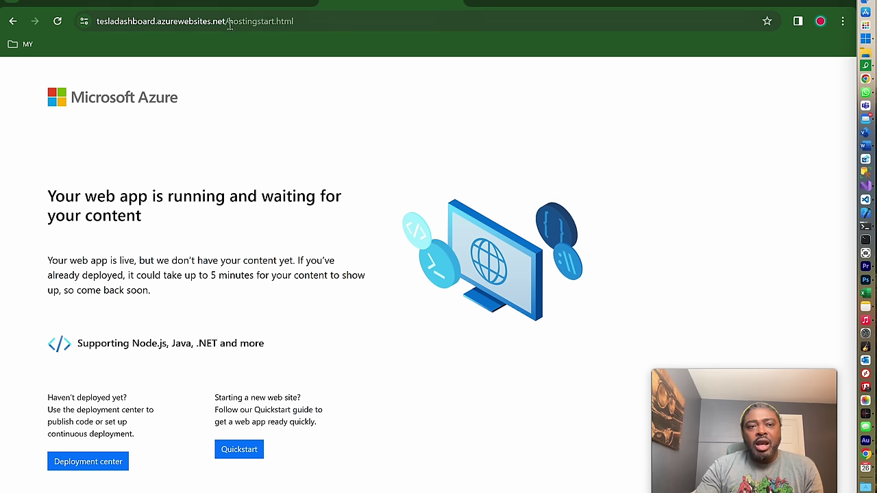
left_click(124, 3)
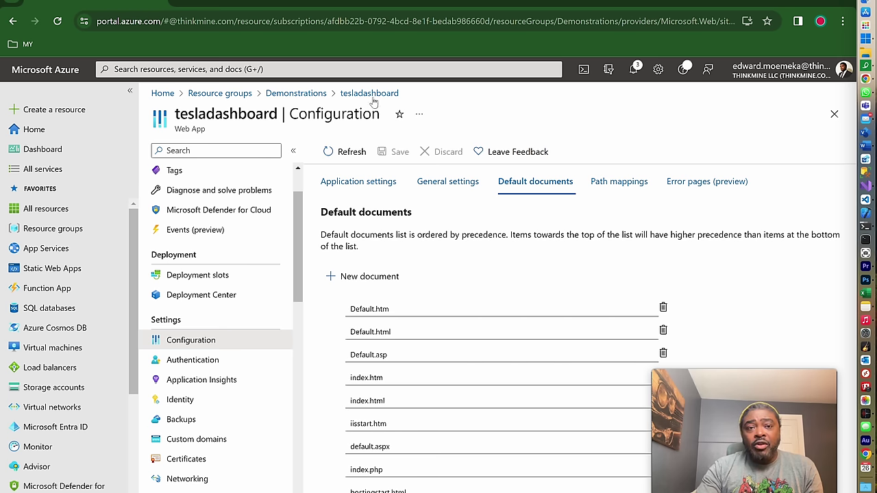
- Load the bare site address, showing the same placeholder page, and return to the portal configuration
left_click(382, 4)
left_click(300, 21)
left_click(231, 25)
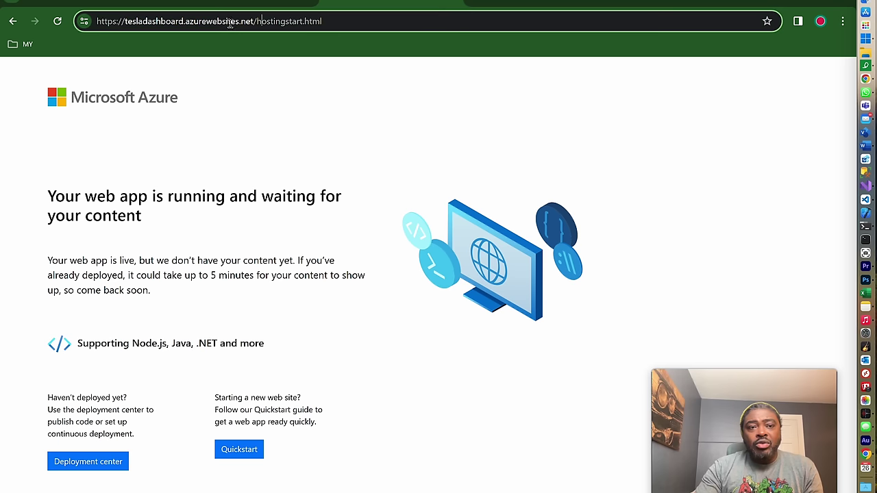
left_click_drag(255, 21, 312, 21)
key("BackSpace")
key("BackSpace")
key("BackSpace")
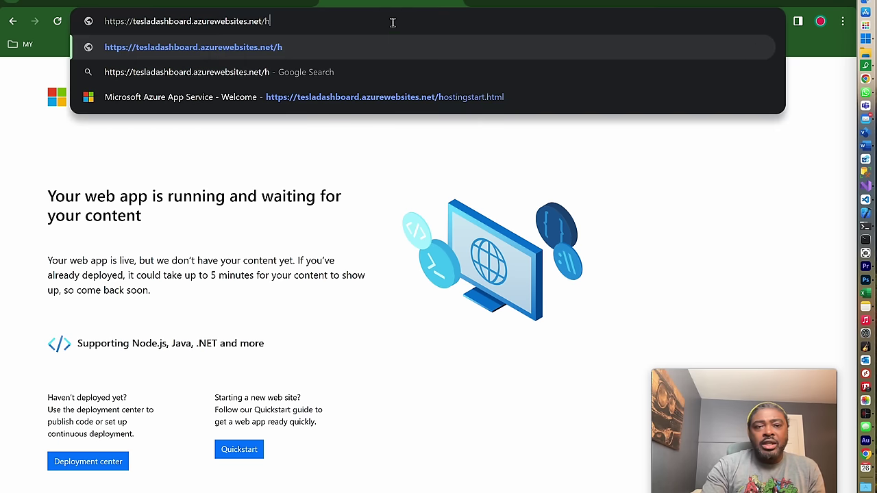
key("Return")
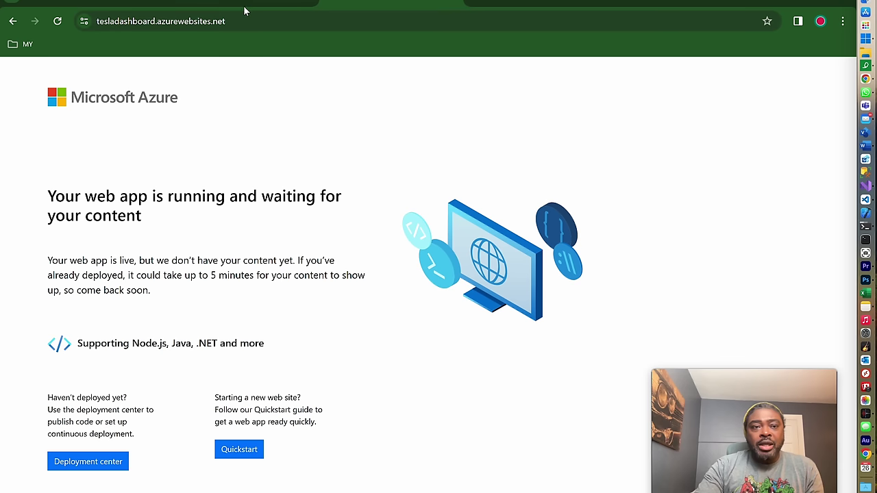
mouse_move(248, 1)
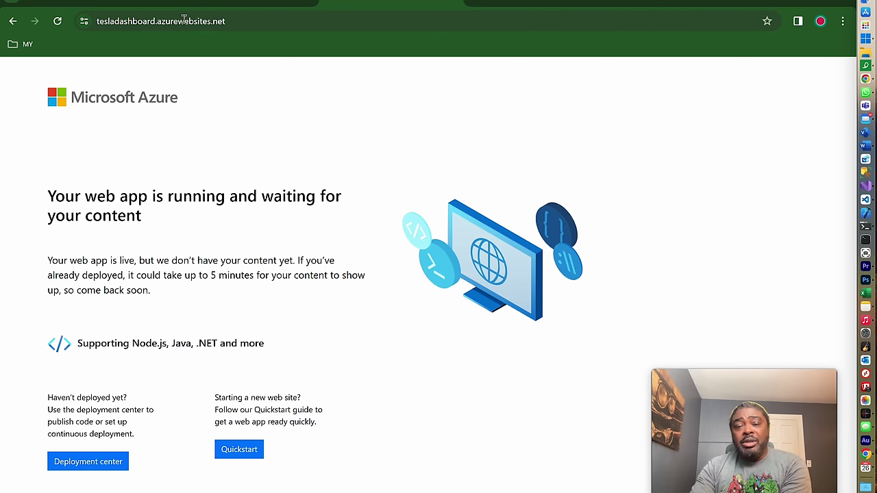
left_click(88, 3)
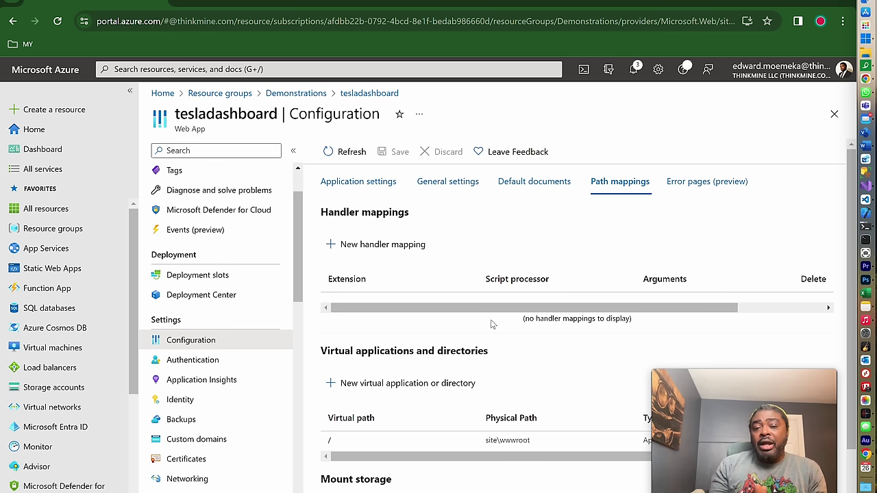
scroll(527, 358, "down", 2)
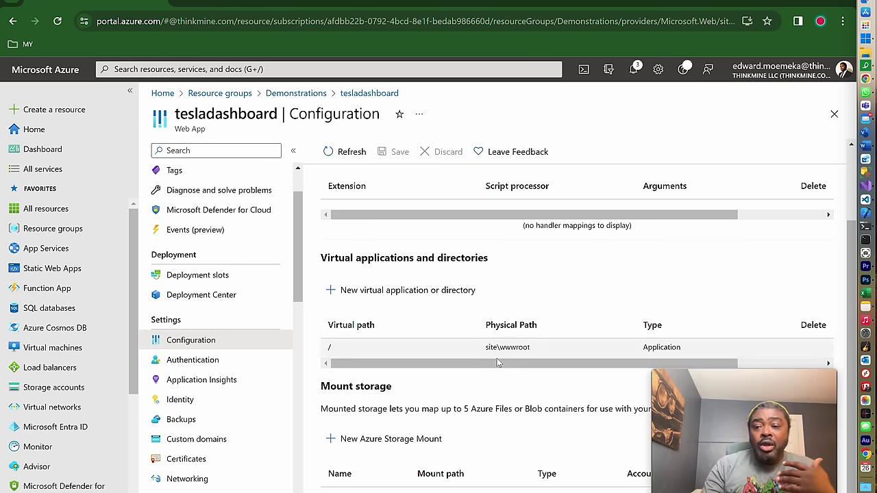
scroll(498, 363, "up", 2)
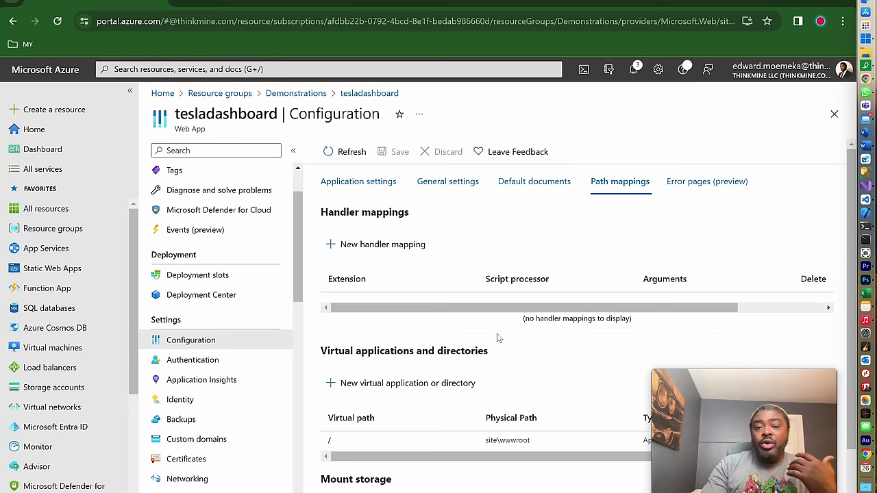
- Check Error pages, load the site's nonexistent /test address, then start adding a 403 custom page
left_click(689, 196)
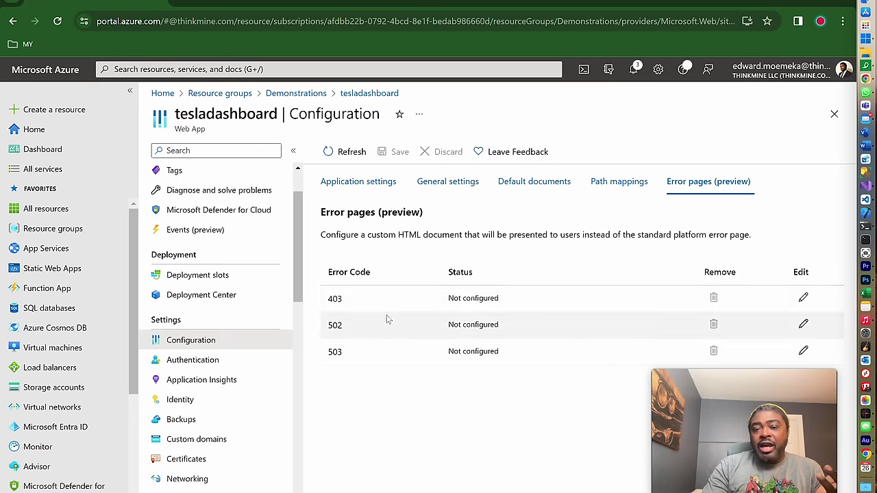
left_click(246, 3)
left_click(299, 23)
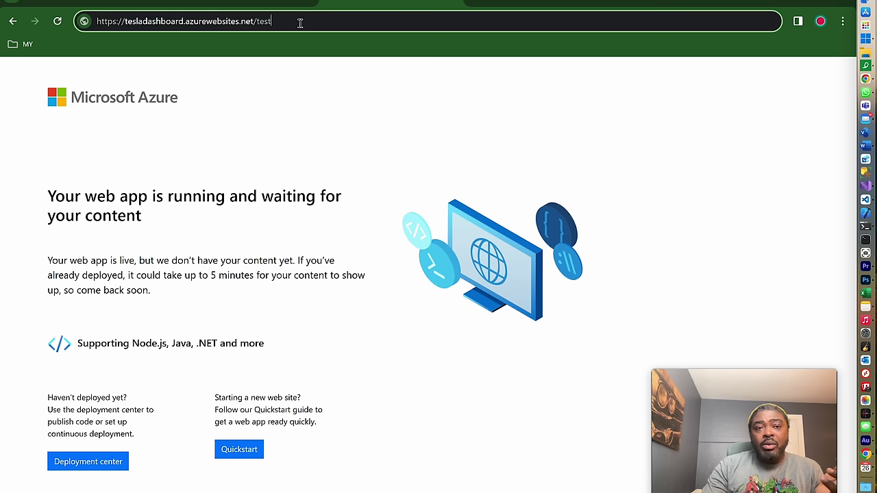
key("Return")
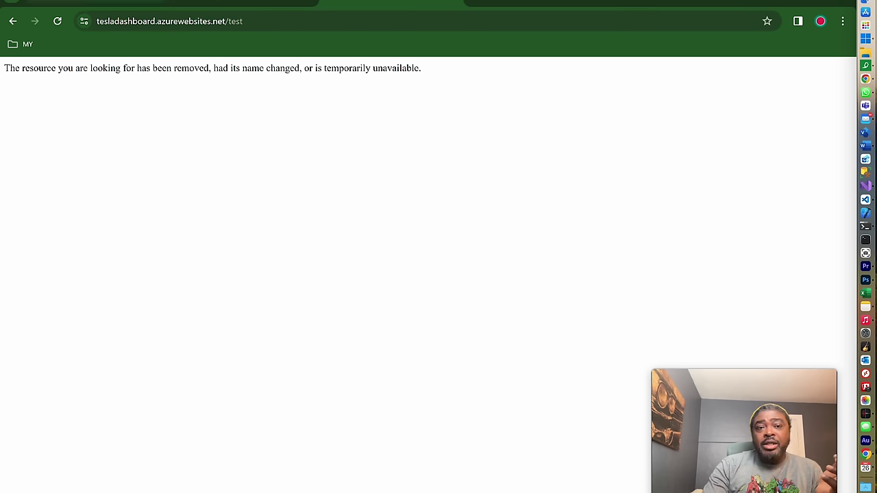
left_click(230, 6)
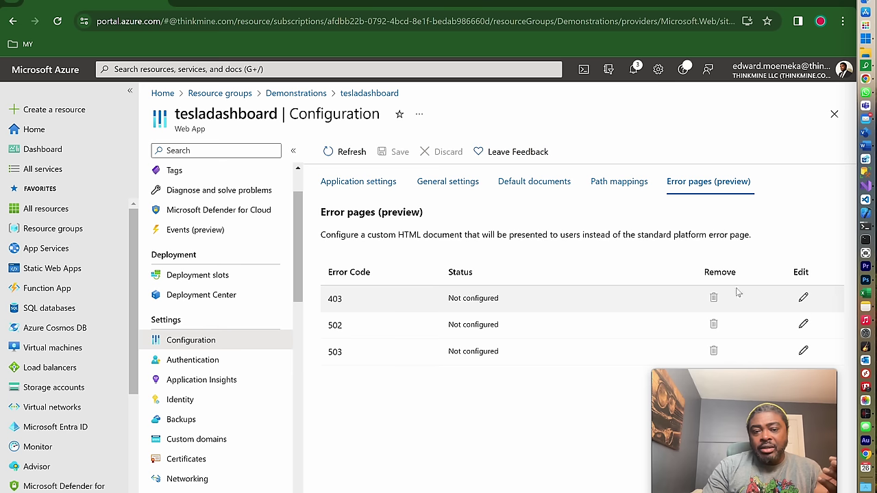
left_click(803, 297)
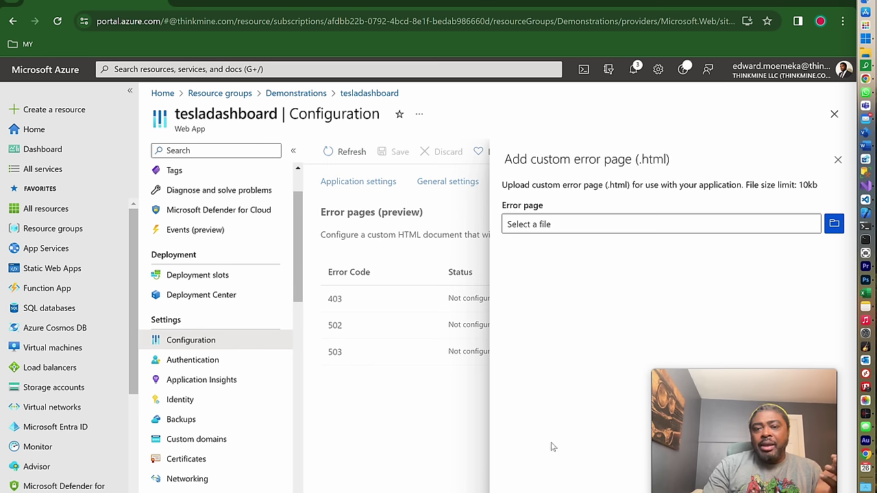
- Recheck the /test error, close the 403 custom error page form unused, and open Authentication
left_click(415, 3)
left_click(65, 2)
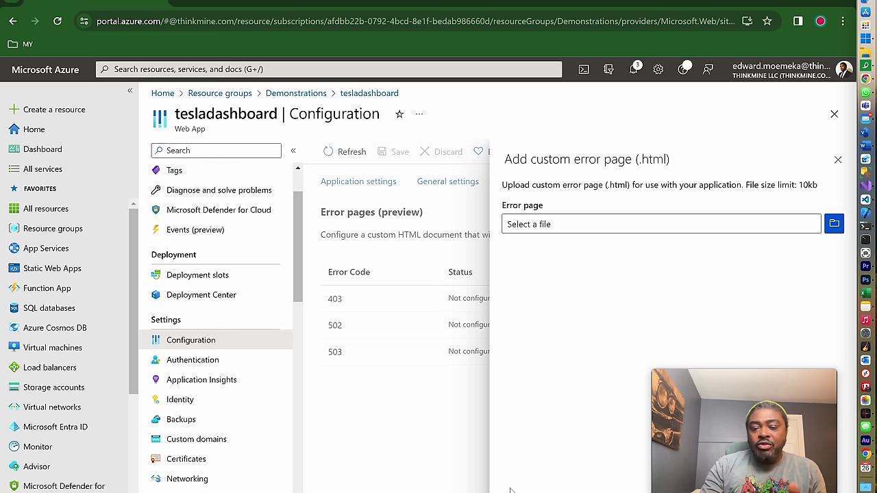
left_click(448, 416)
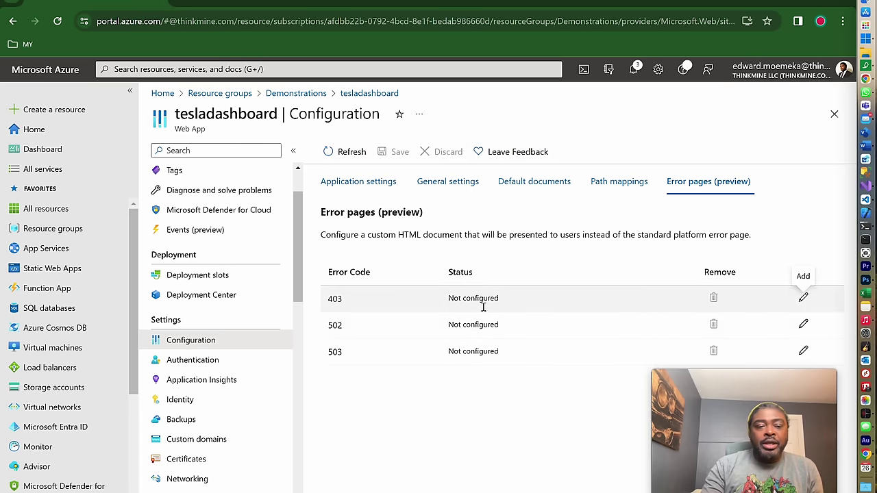
left_click(191, 360)
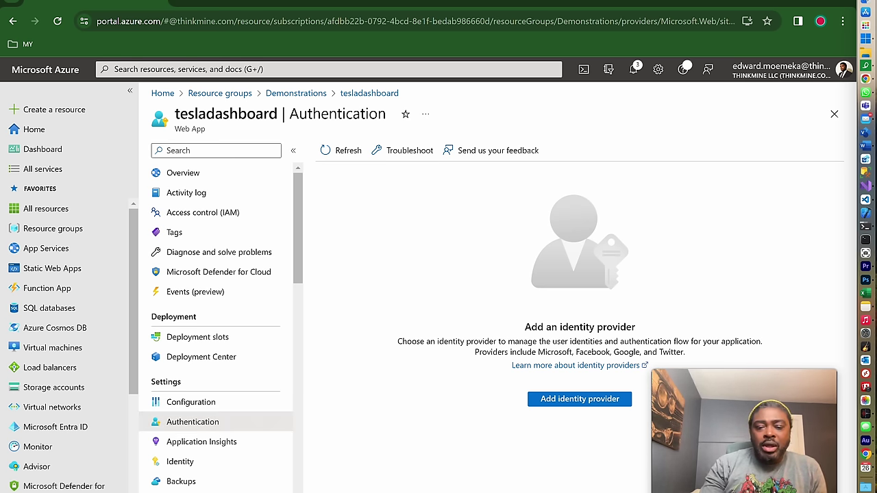
left_click(553, 398)
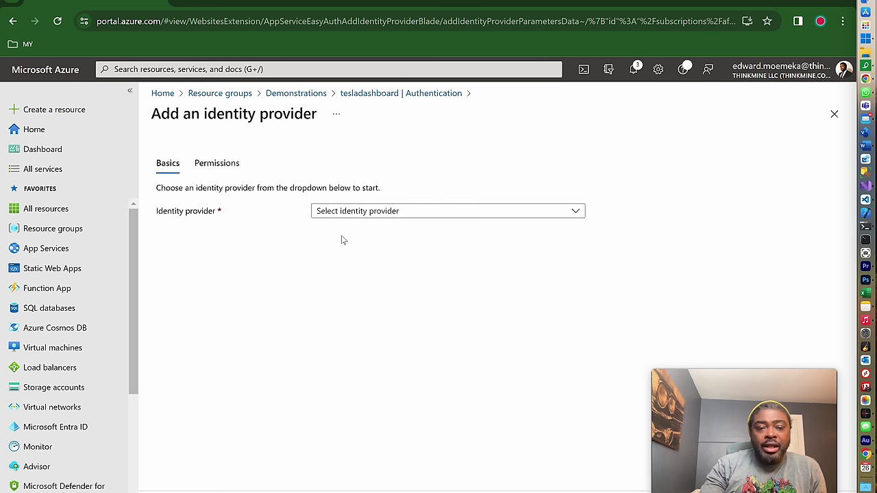
left_click(334, 212)
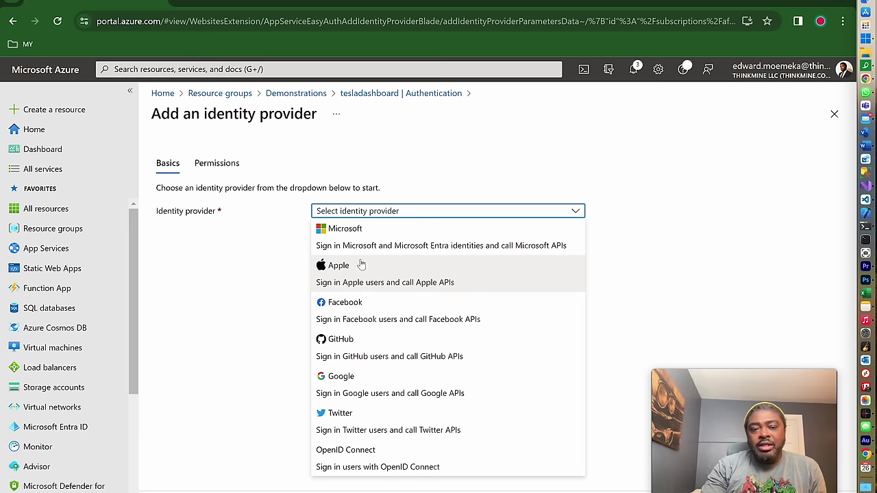
left_click(374, 278)
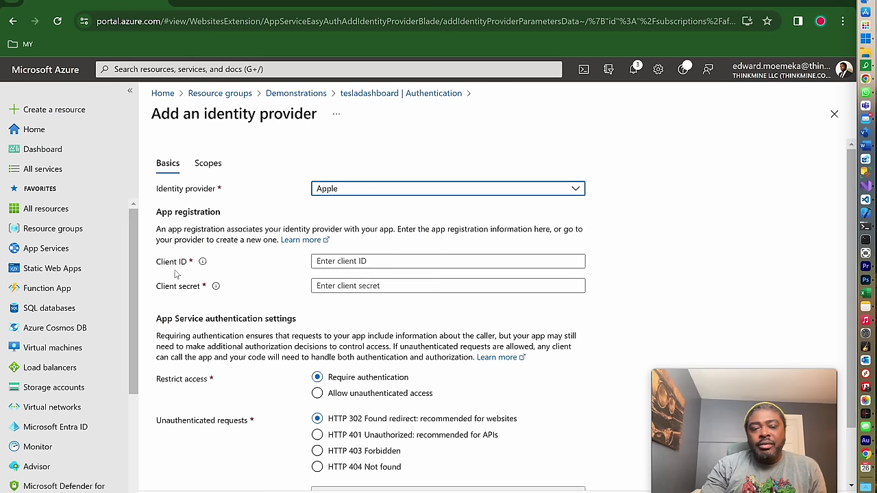
scroll(369, 424, "down", 1)
scroll(369, 424, "up", 1)
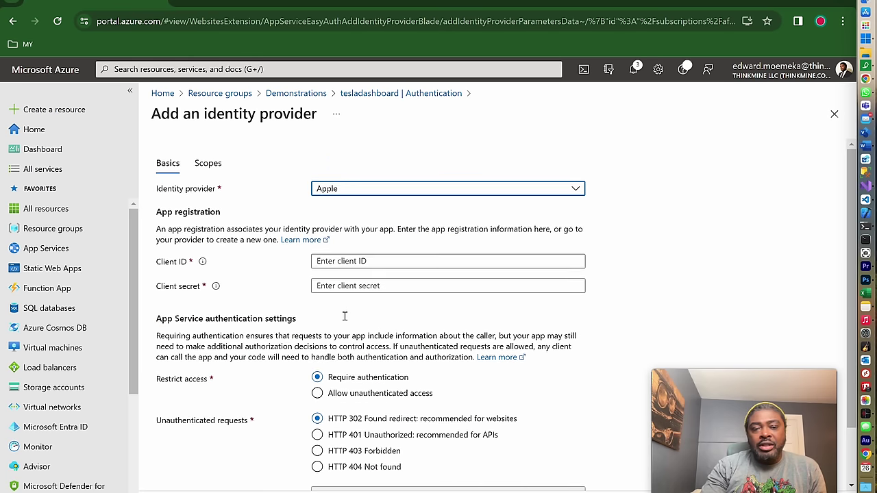
left_click(349, 192)
left_click(369, 217)
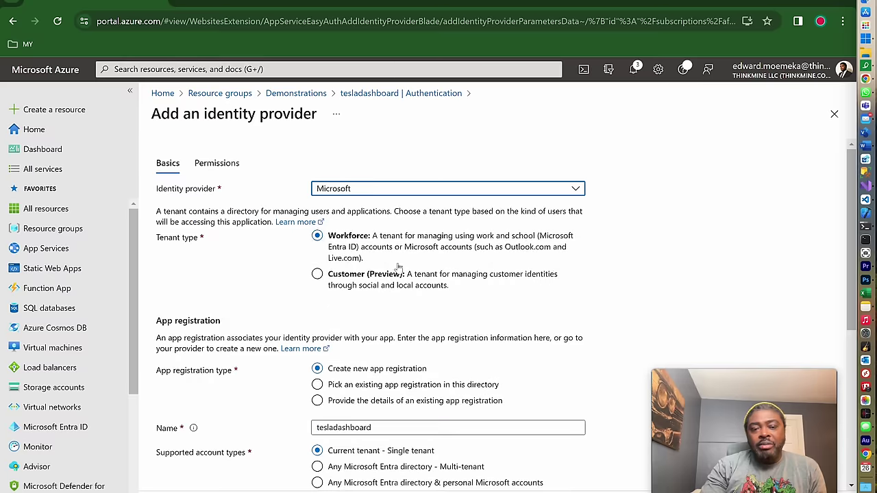
scroll(369, 396, "down", 4)
scroll(370, 396, "up", 4)
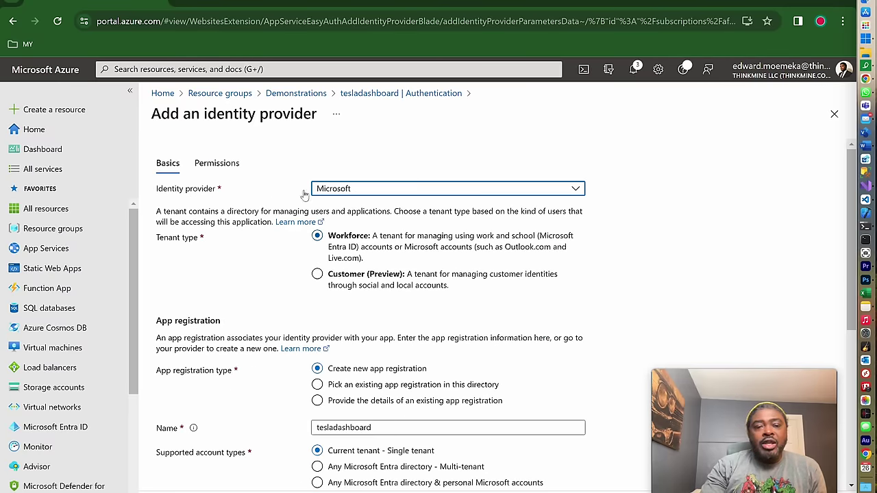
left_click(375, 93)
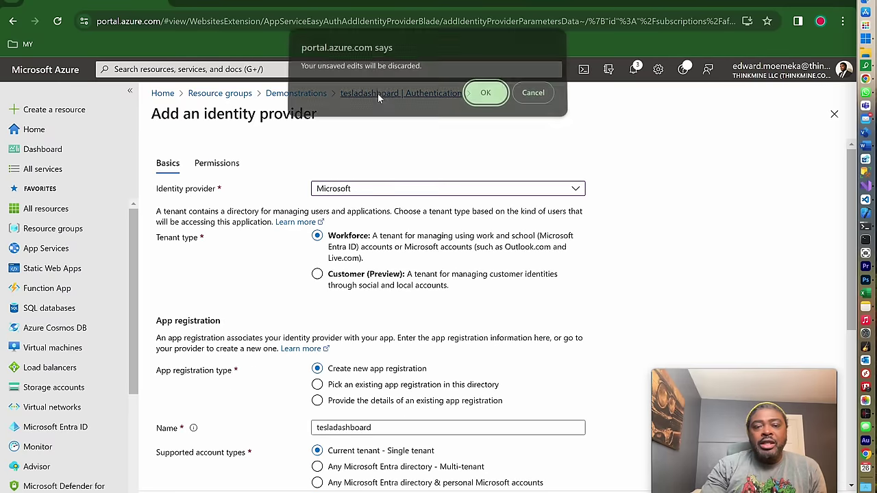
left_click(483, 97)
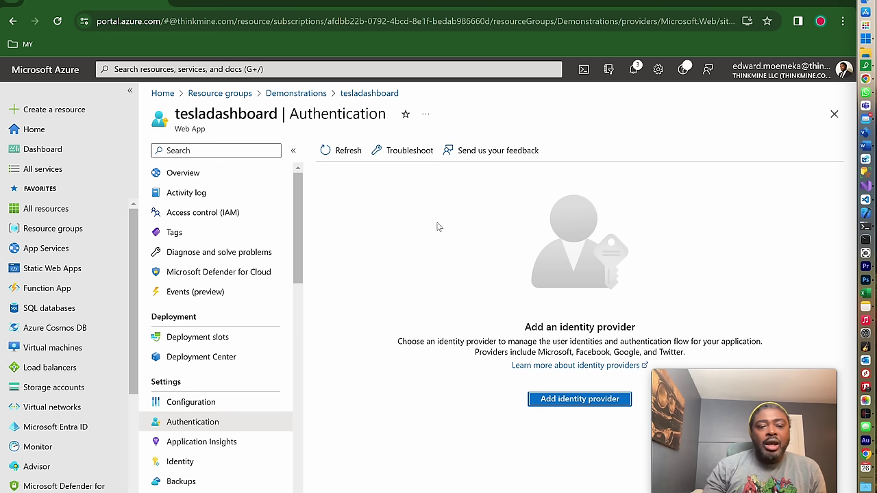
scroll(69, 411, "down", 2)
scroll(212, 397, "down", 2)
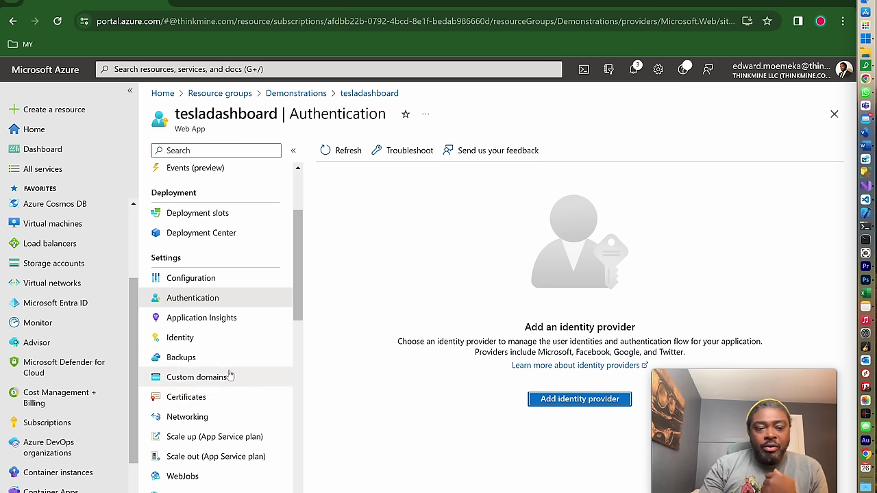
left_click(227, 323)
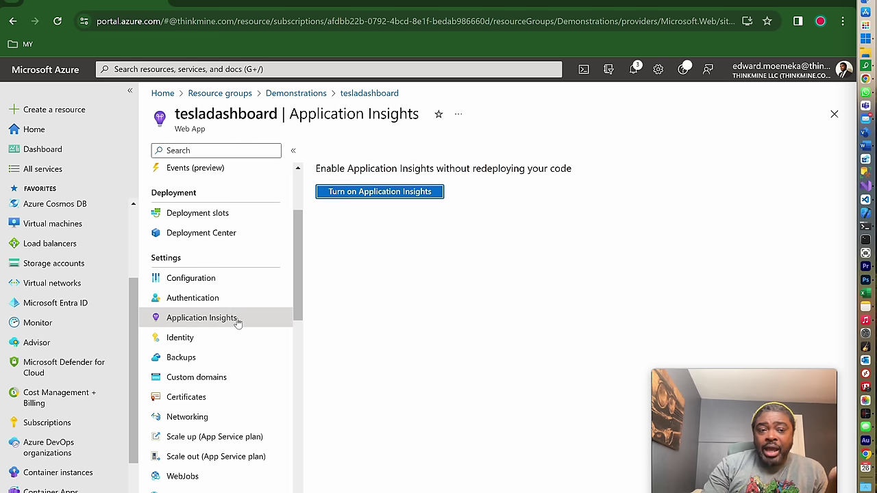
- Turn on Application Insights for tesladashboard, accept the monitoring settings, and view its data
left_click(368, 194)
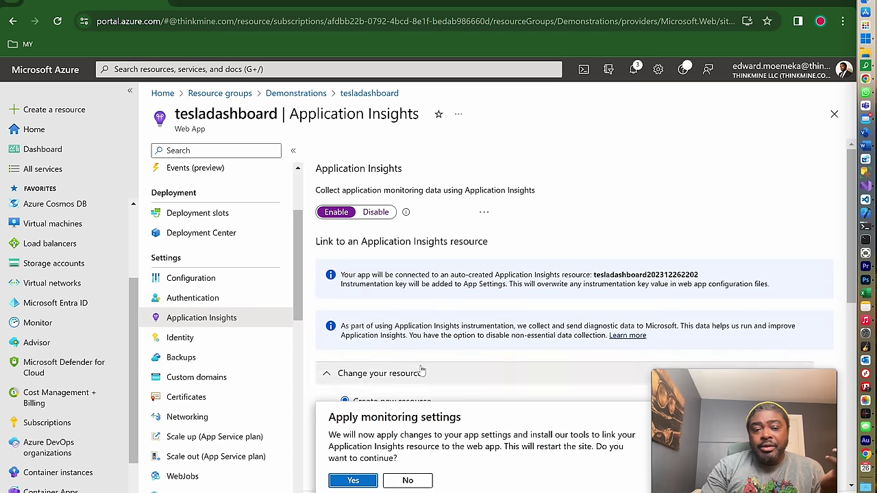
left_click(352, 478)
scroll(439, 405, "down", 1)
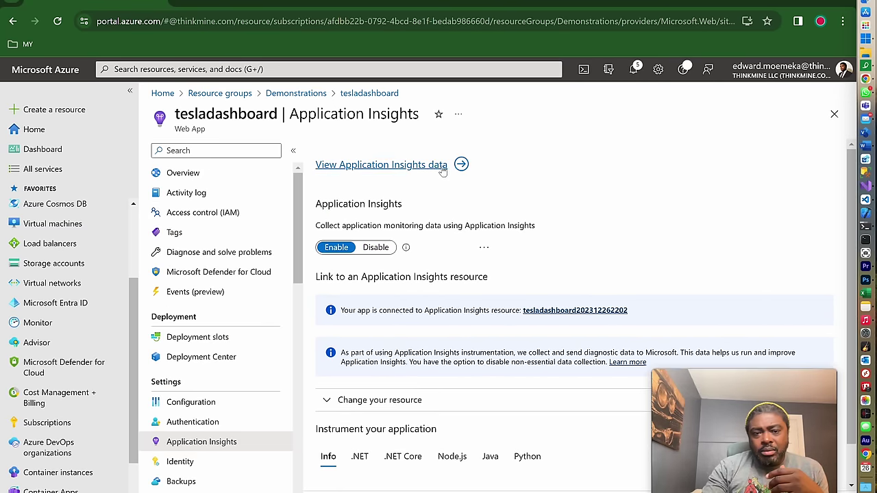
left_click(439, 162)
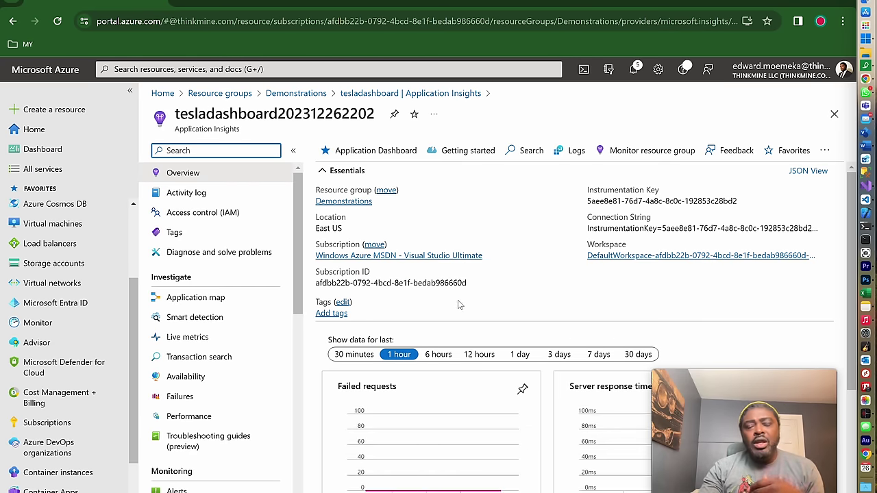
- Review the Application Insights overview charts, highlight the Instrumentation Key, then view managed identities
scroll(416, 346, "down", 3)
scroll(441, 345, "up", 2)
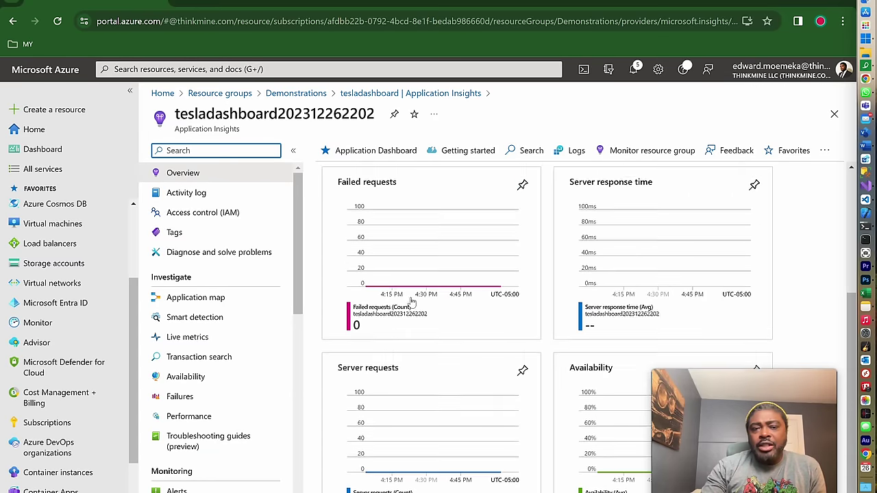
scroll(350, 319, "down", 1)
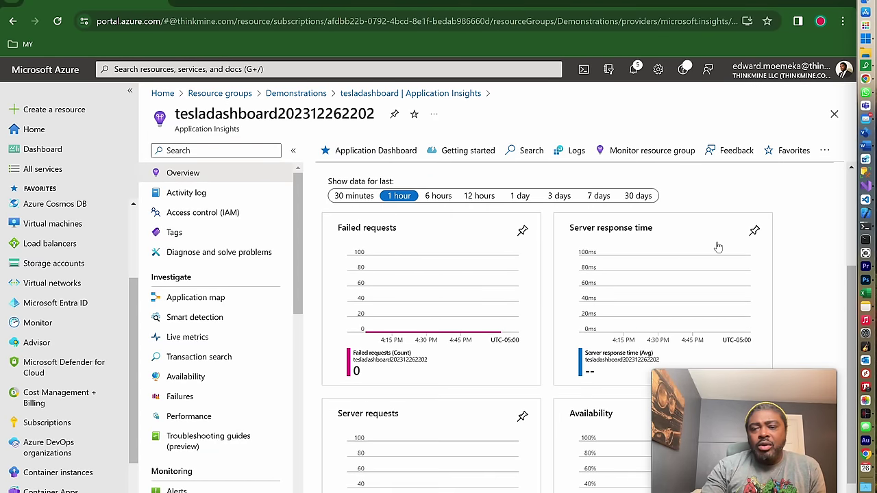
scroll(516, 351, "down", 1)
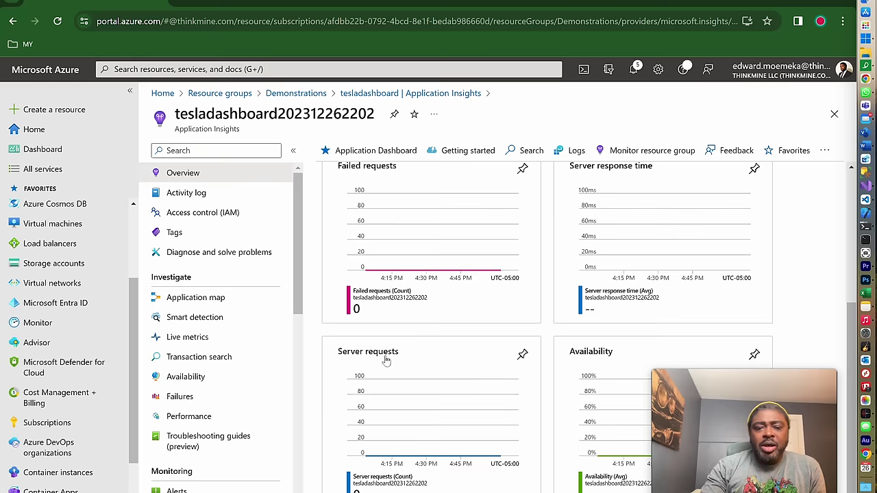
scroll(468, 420, "up", 2)
scroll(470, 421, "up", 2)
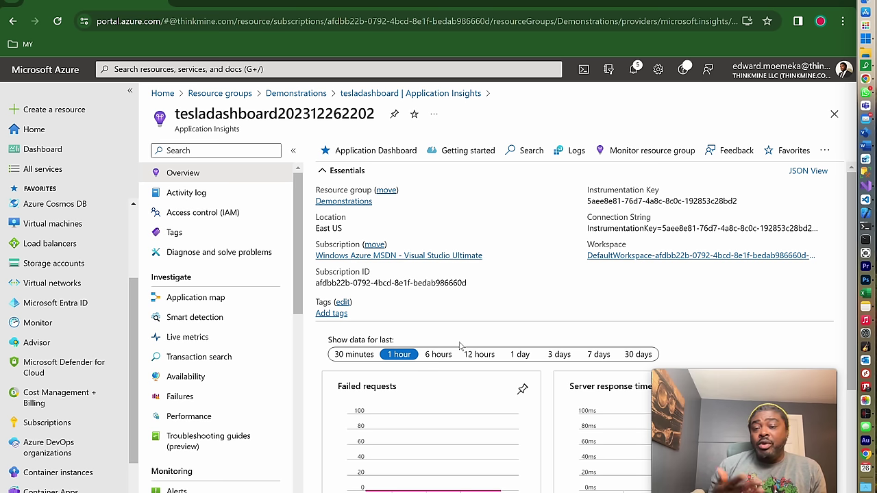
scroll(479, 439, "down", 2)
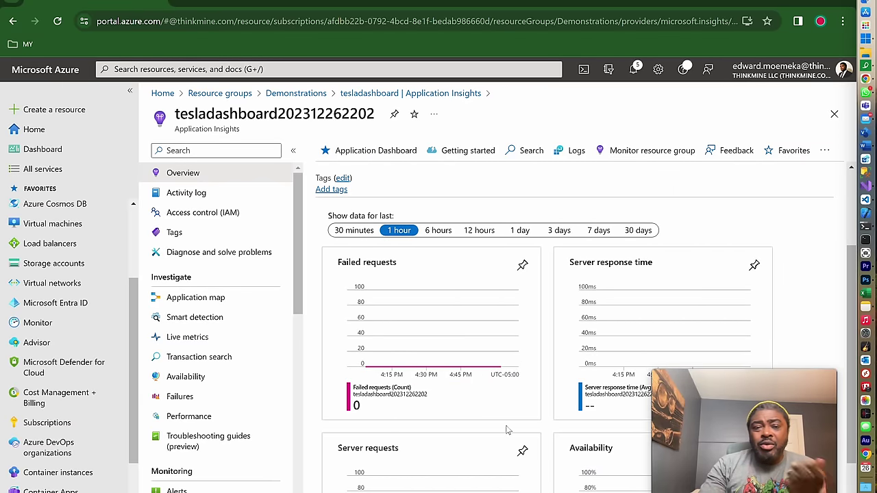
scroll(504, 422, "up", 2)
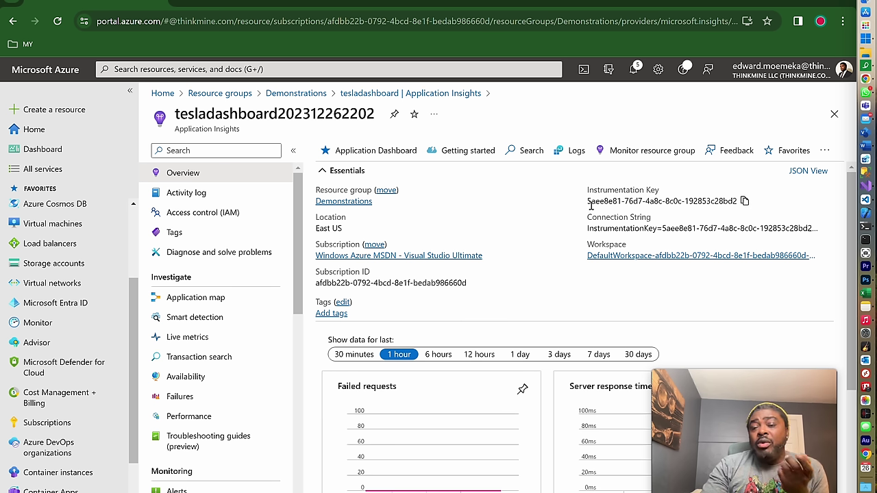
left_click_drag(588, 201, 737, 201)
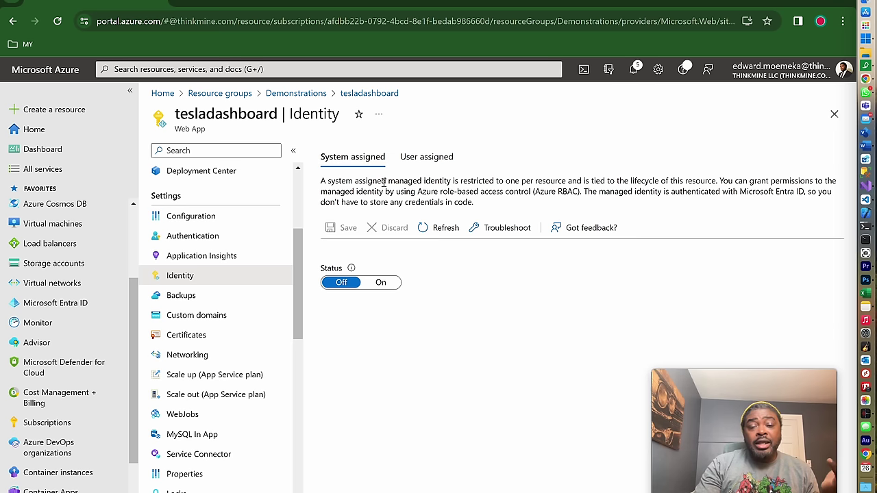
left_click(431, 157)
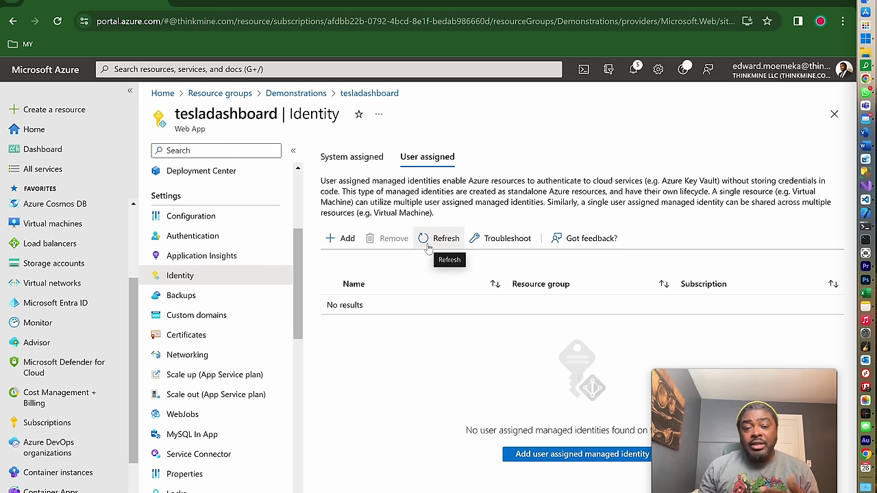
- Return to system-assigned identity, view the hourly Backups settings, then open Custom domains
left_click(328, 156)
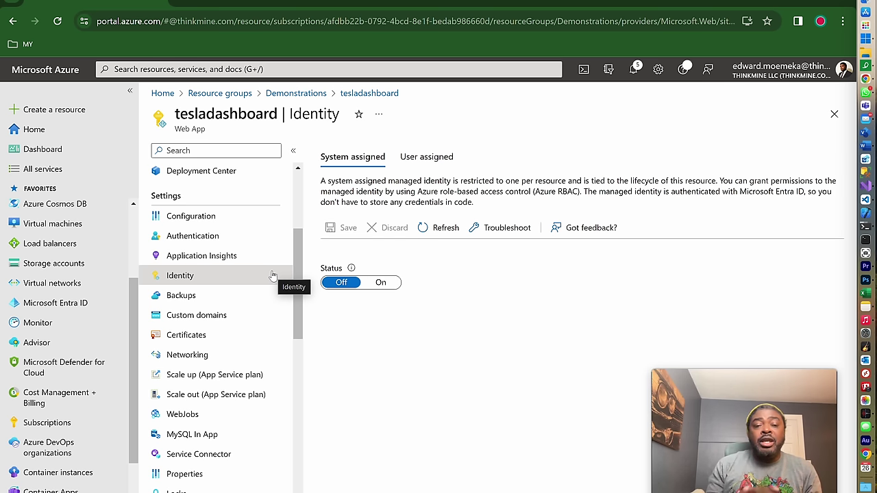
left_click(200, 295)
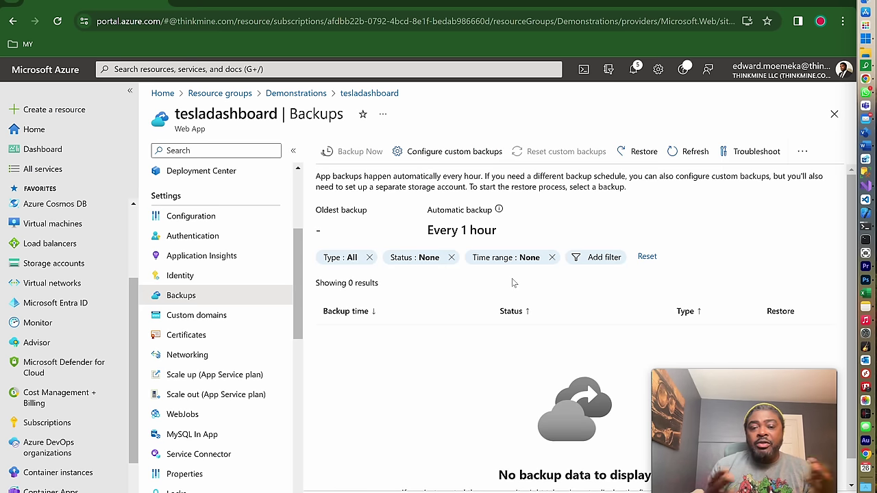
left_click(247, 319)
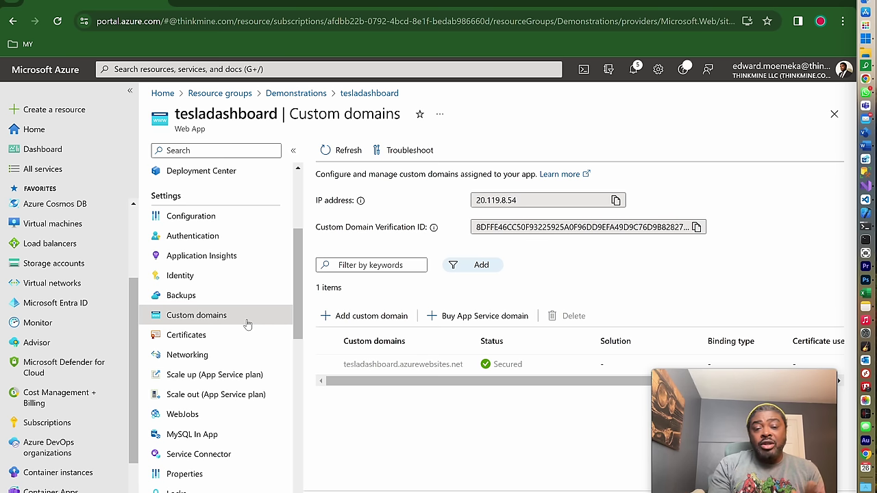
- Open tesladashboard's Certificates page, which lists no managed certificates
left_click(187, 335)
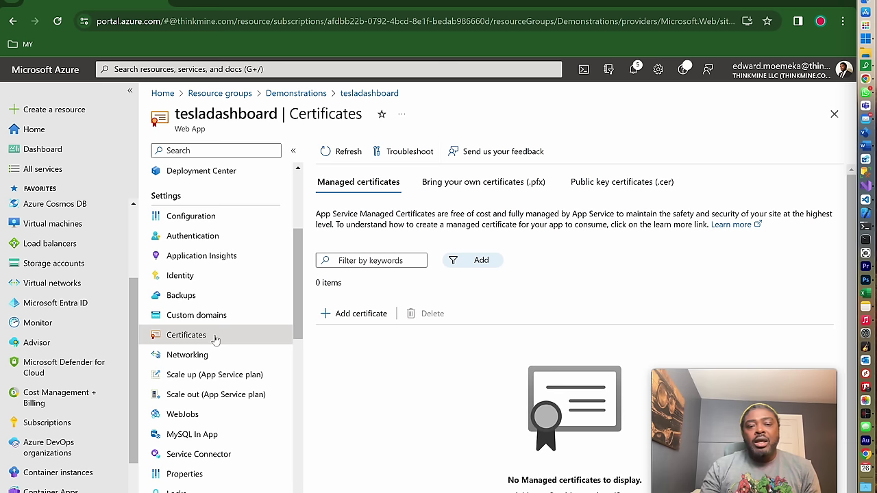
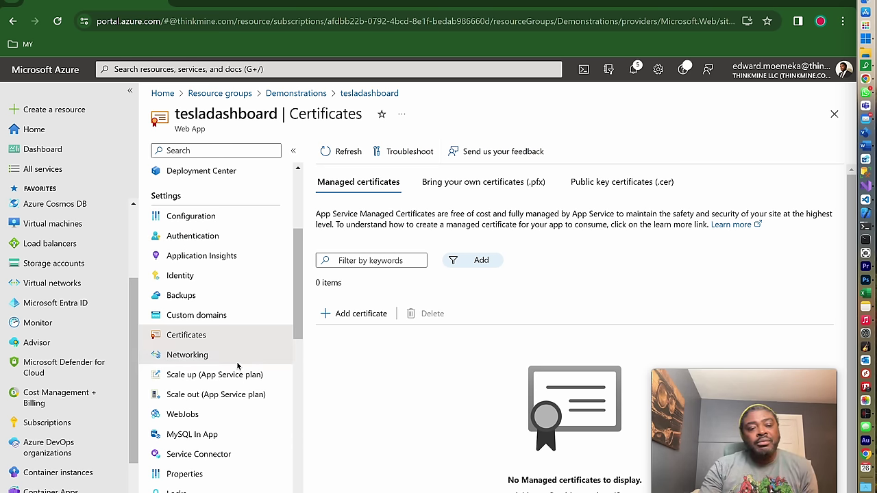
- Show tesladashboard's Networking settings: public access enabled, no restrictions, no private endpoints
left_click(238, 362)
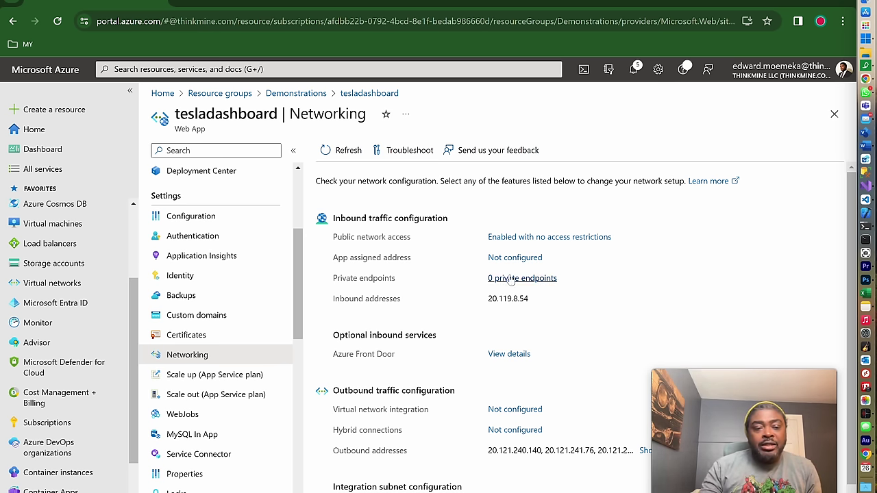
- Review the Scale up pricing tiers, confirming Premium v3 P1V3 is the current tier
left_click(254, 374)
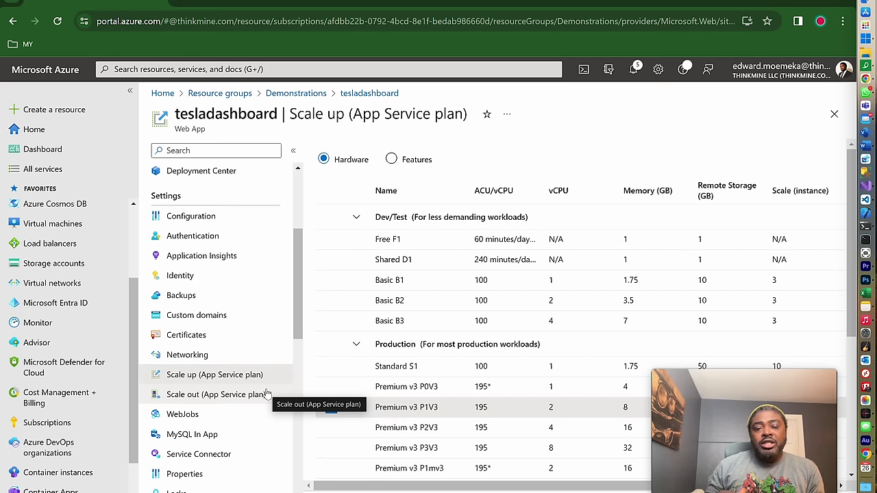
scroll(430, 404, "down", 3)
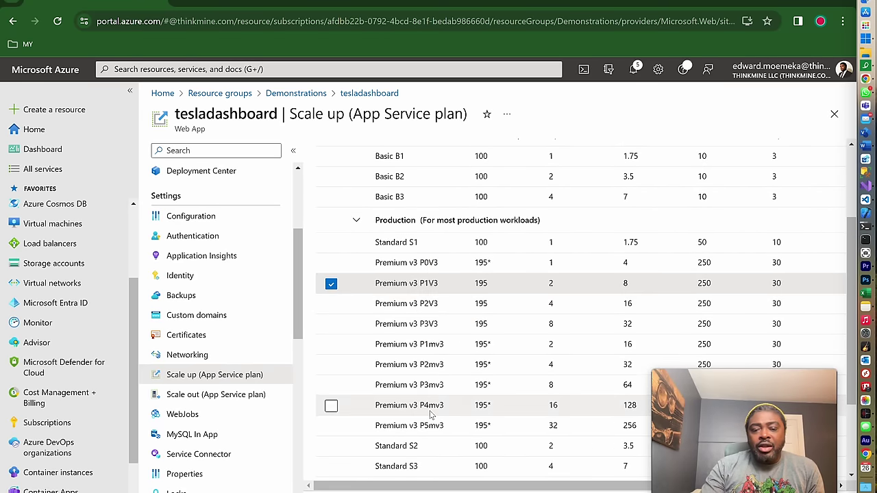
scroll(430, 415, "down", 3)
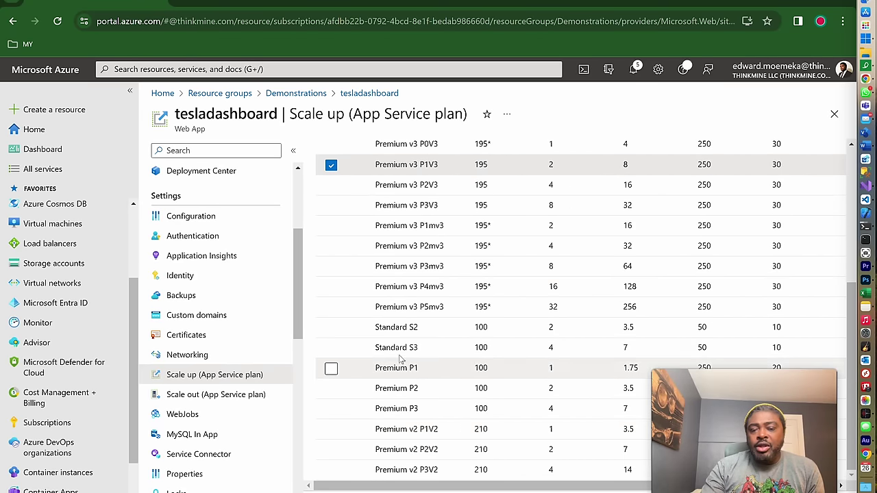
scroll(414, 356, "up", 6)
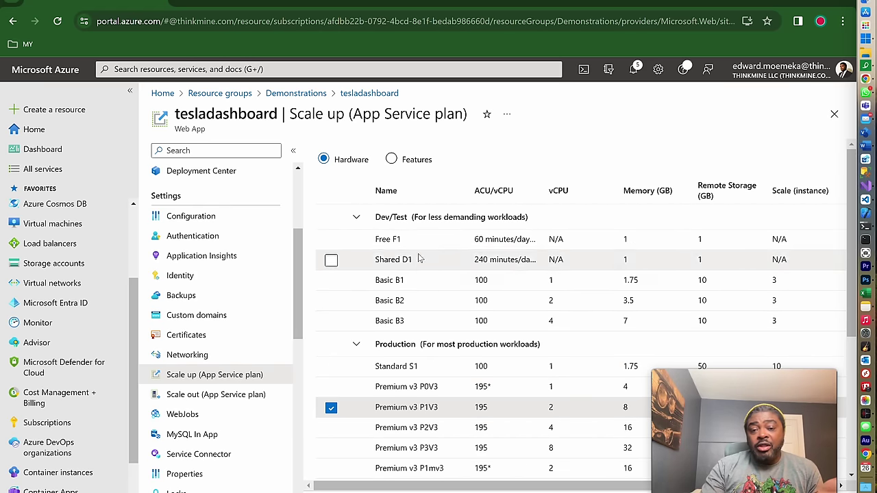
- Try instance counts and Rules Based, then choose Automatic (preview) scale-out with maximum burst 3
left_click(247, 396)
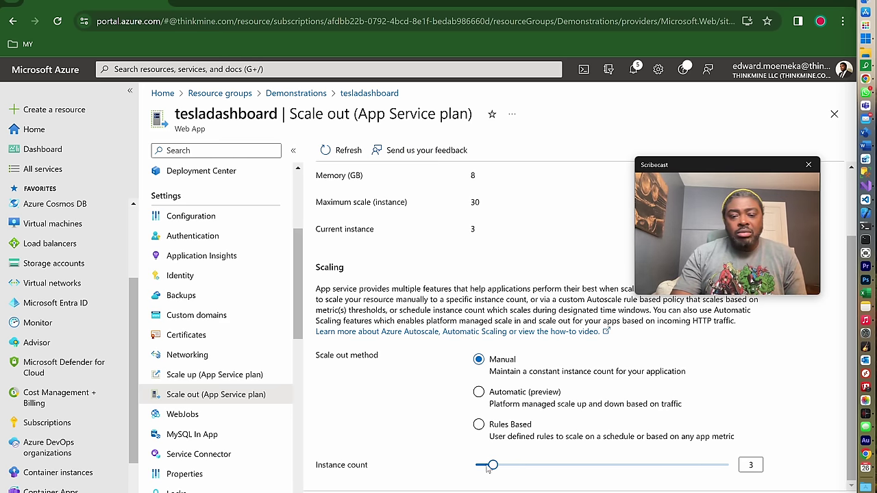
left_click_drag(492, 466, 477, 466)
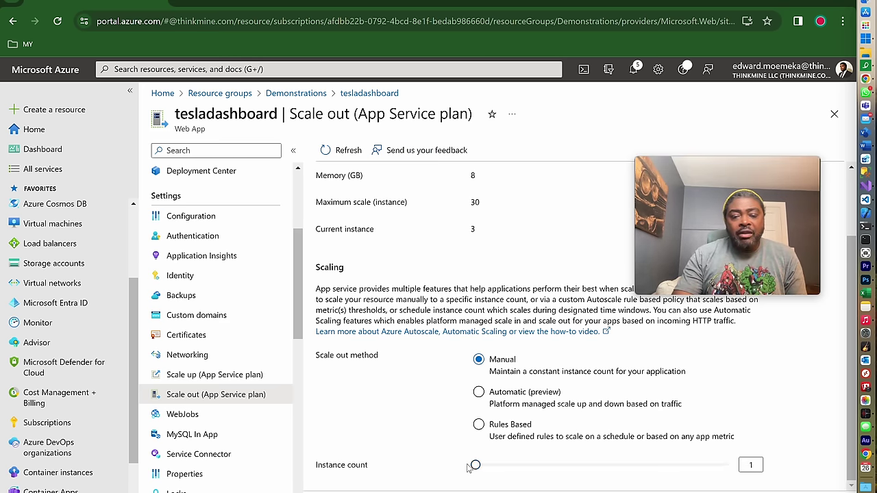
left_click_drag(478, 468, 438, 466)
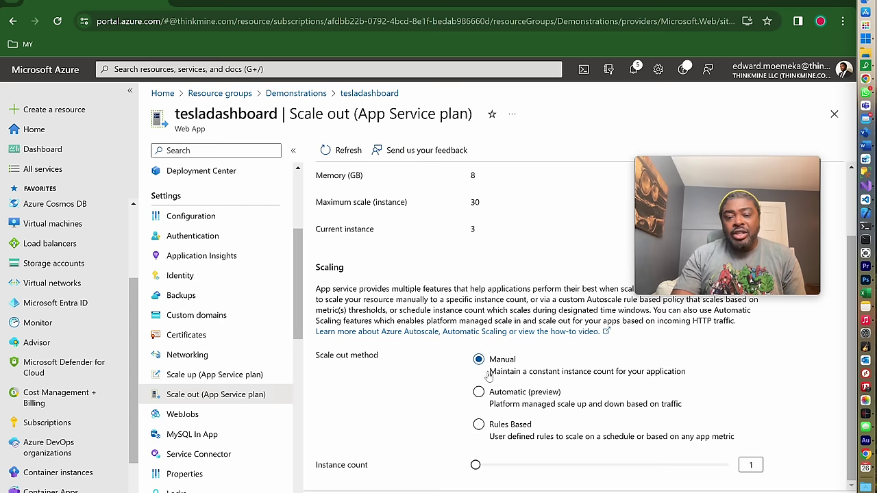
left_click(479, 428)
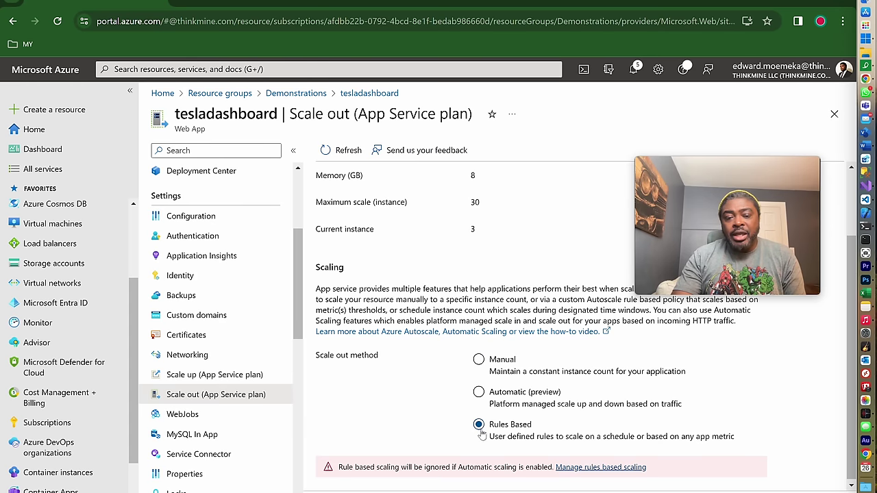
scroll(500, 428, "up", 2)
scroll(502, 428, "down", 2)
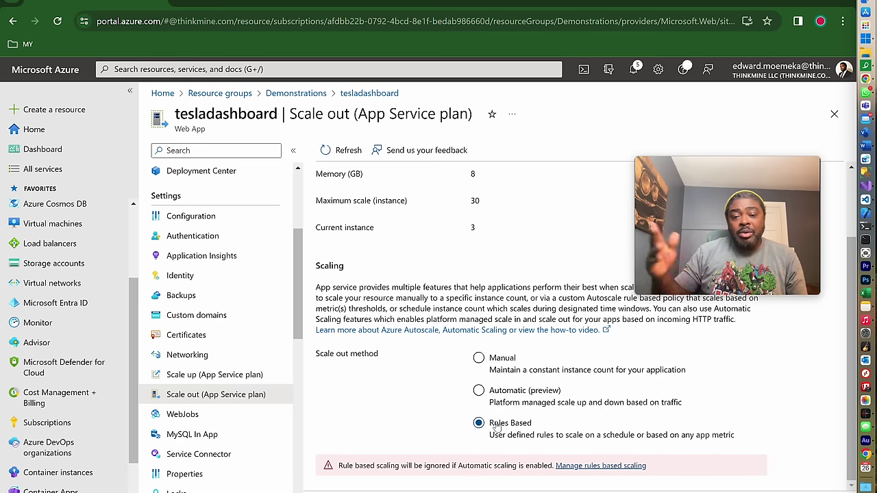
left_click(479, 390)
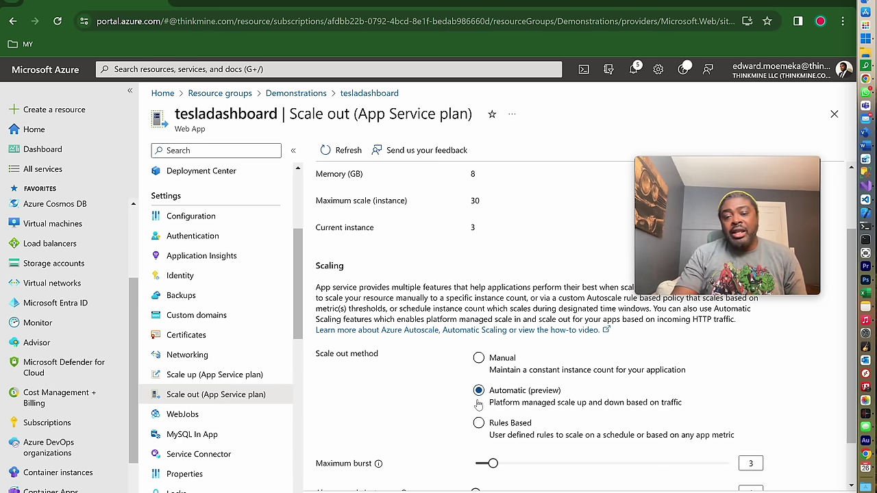
- Review the Manual scale-out setting, then go to tesladashboard's empty WebJobs page
scroll(495, 410, "down", 1)
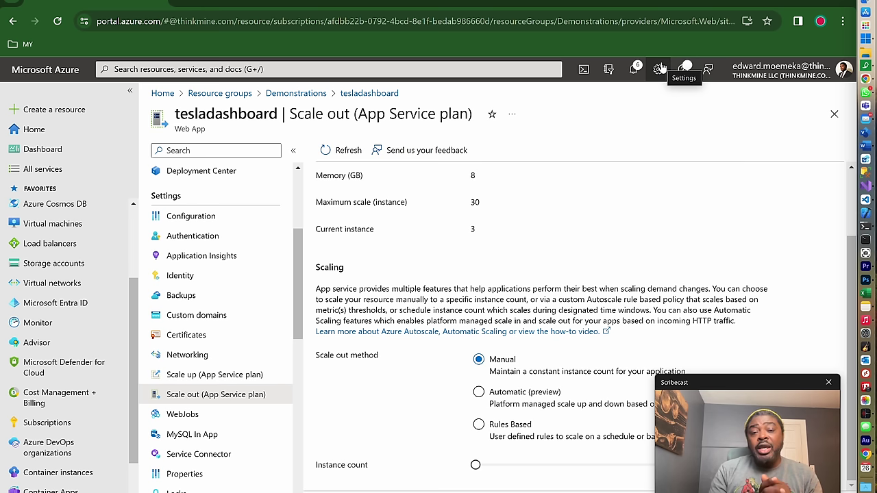
left_click(183, 414)
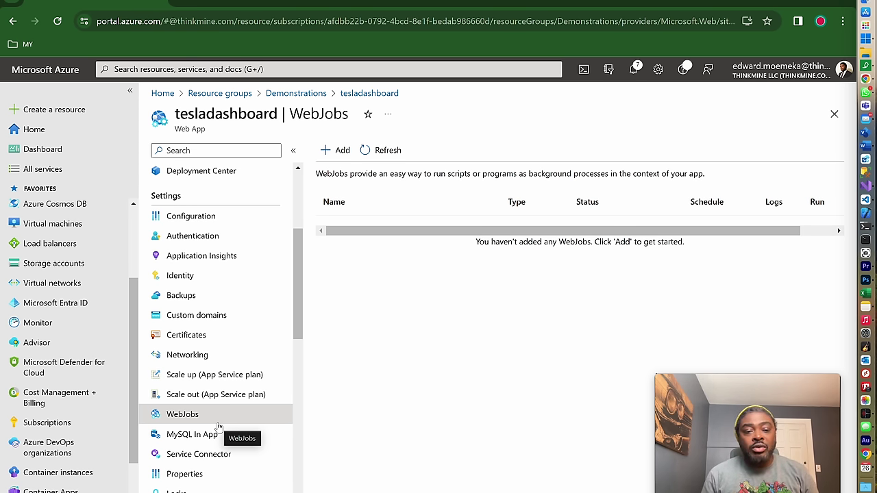
- Show tesladashboard's Service Connector page for connecting the app to other services
left_click(200, 454)
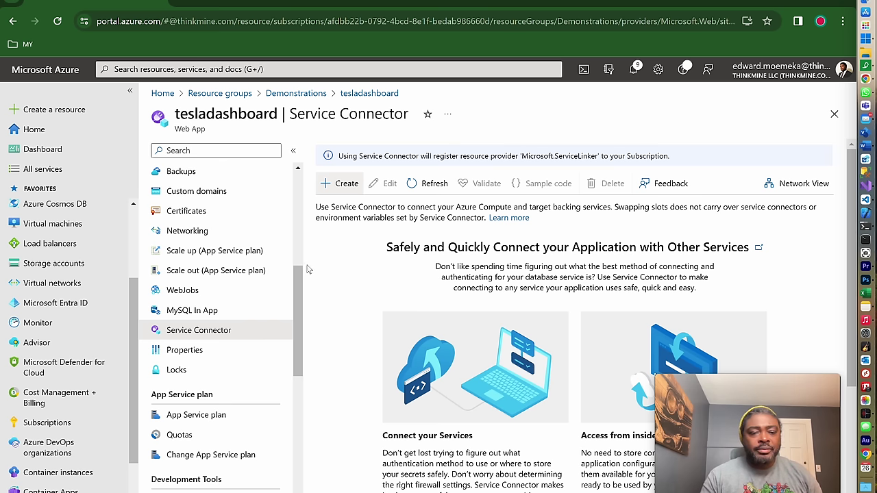
- Review tesladashboard's Properties: Running status, azurewebsites.net URL and PremiumV3 mode
left_click(200, 352)
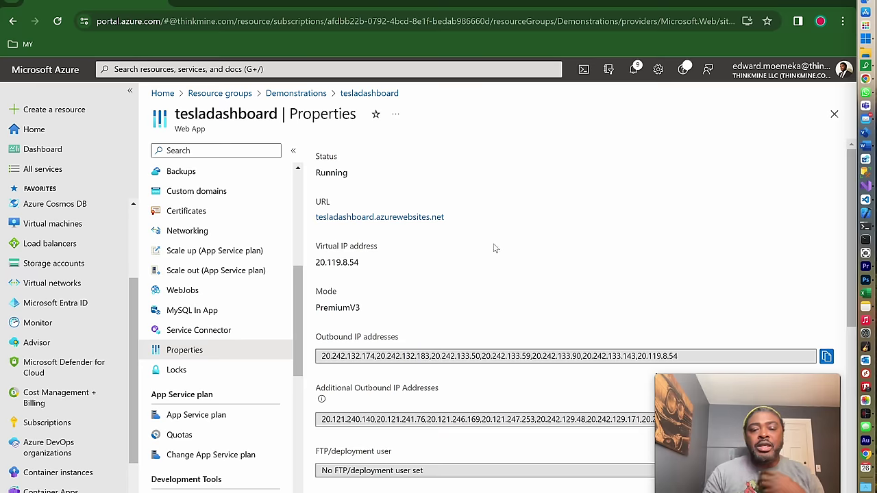
scroll(409, 288, "down", 3)
scroll(409, 288, "up", 1)
scroll(407, 288, "down", 3)
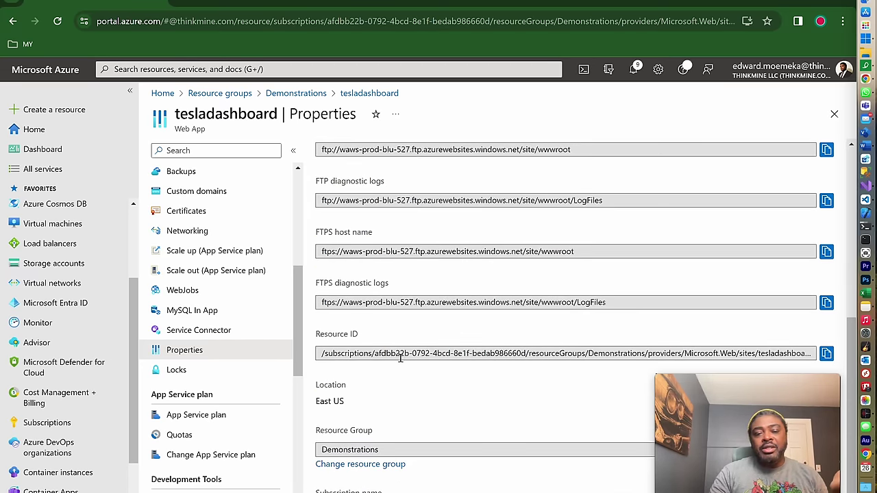
scroll(401, 358, "up", 2)
scroll(399, 360, "up", 4)
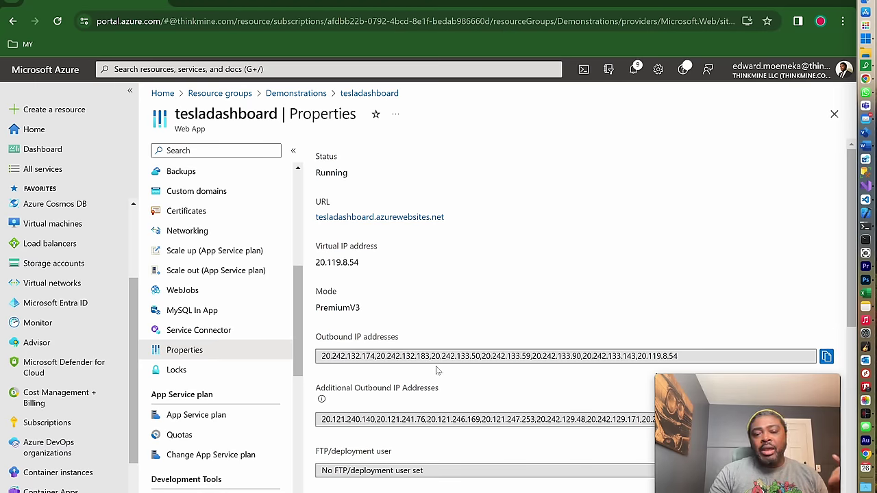
scroll(432, 363, "down", 3)
scroll(432, 364, "down", 3)
scroll(431, 364, "up", 3)
scroll(431, 364, "down", 3)
scroll(431, 365, "up", 4)
scroll(431, 368, "up", 3)
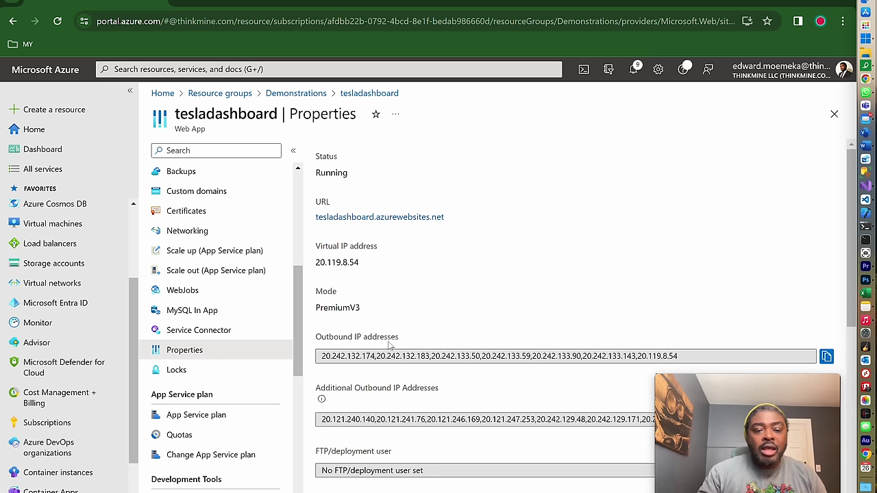
scroll(398, 349, "down", 3)
left_click(274, 369)
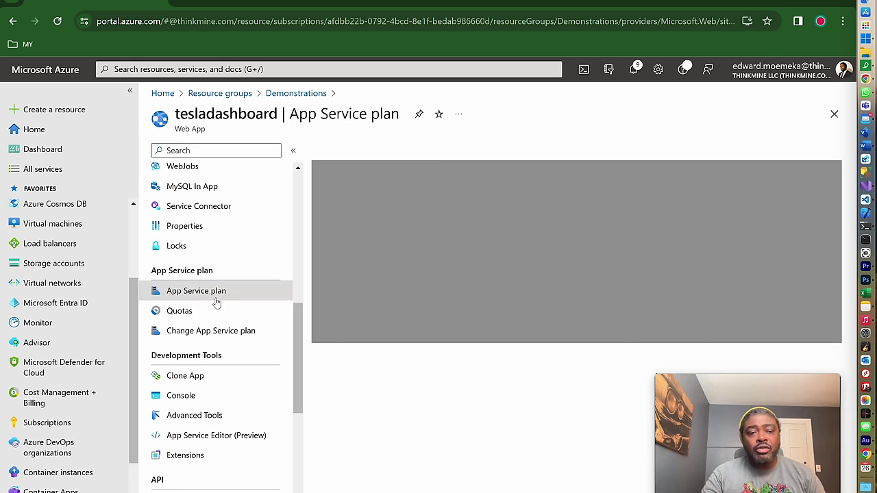
- Check the ddd plan's apps and review the proposed ASP-tesladashboard-bb97 replacement plan
left_click(215, 298)
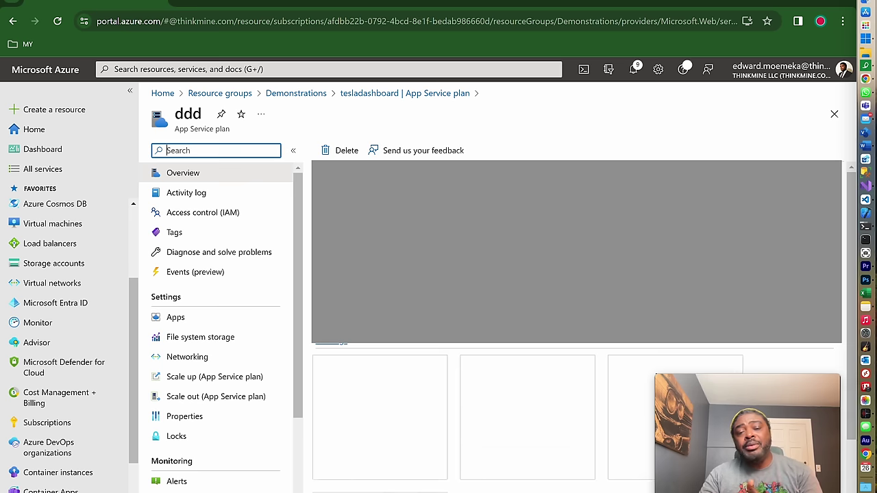
left_click(188, 320)
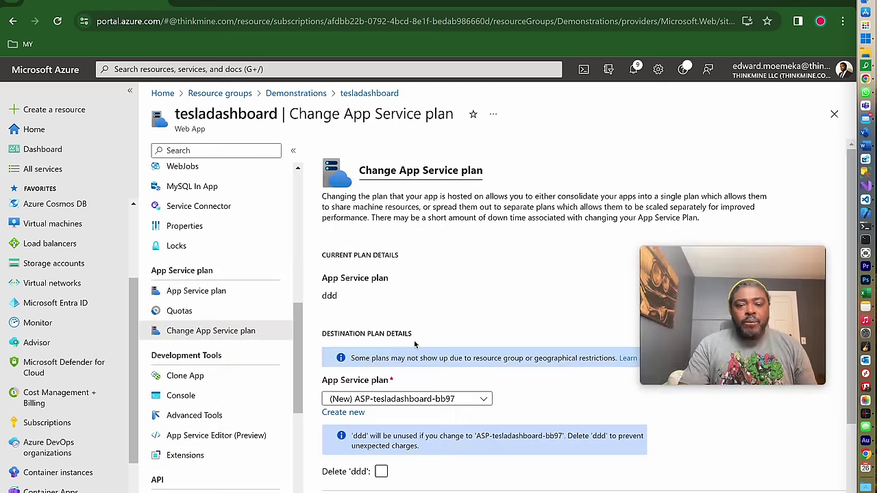
scroll(479, 362, "down", 2)
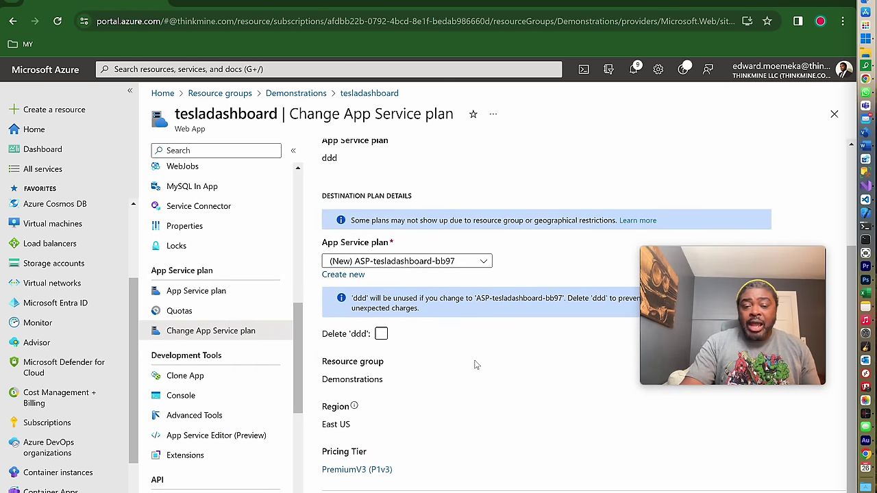
scroll(449, 364, "up", 2)
left_click(486, 402)
left_click(511, 392)
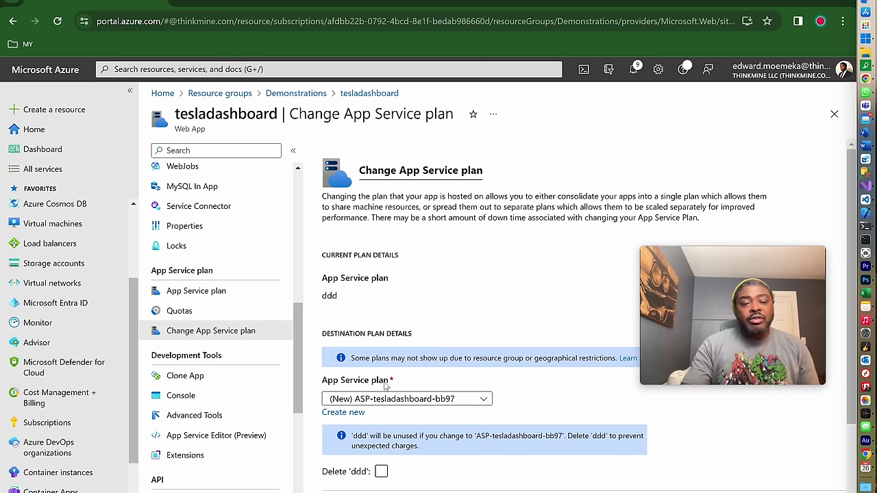
scroll(434, 435, "down", 2)
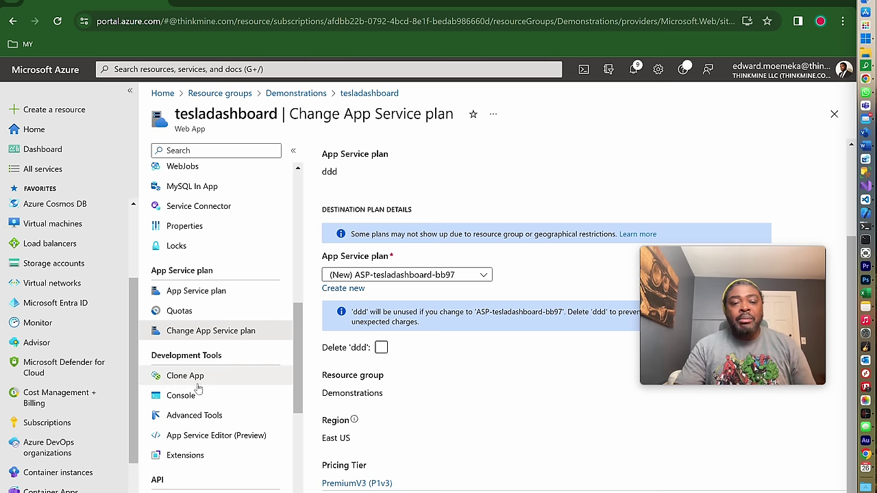
- Review the Clone App defaults, then move to App Service Editor (Preview)
left_click(221, 379)
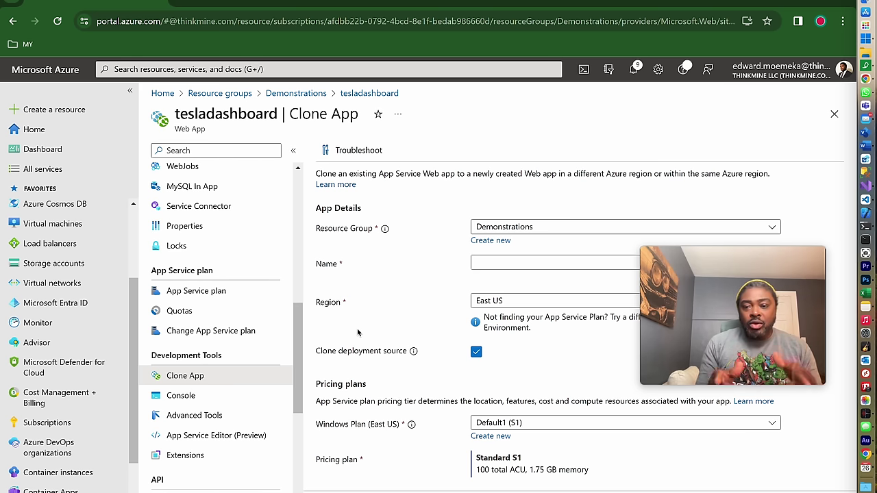
left_click(185, 442)
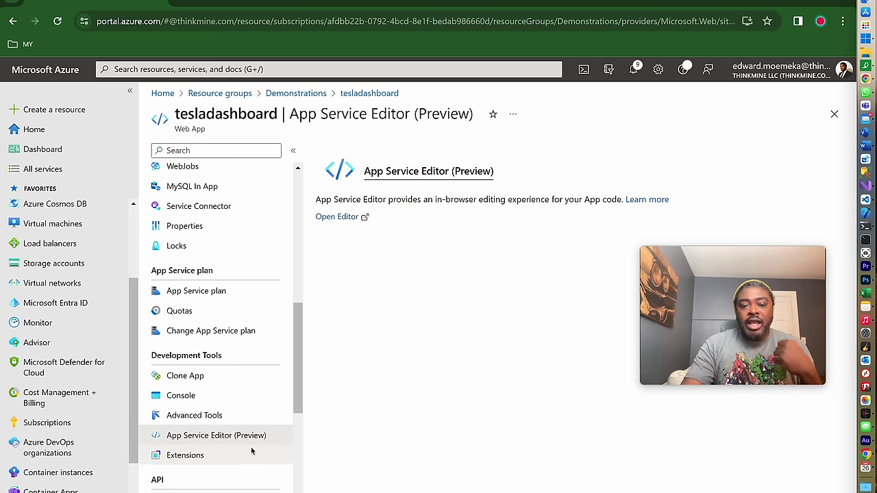
- Launch App Service Editor and open wwwroot's hostingstart.html for editing
left_click(346, 218)
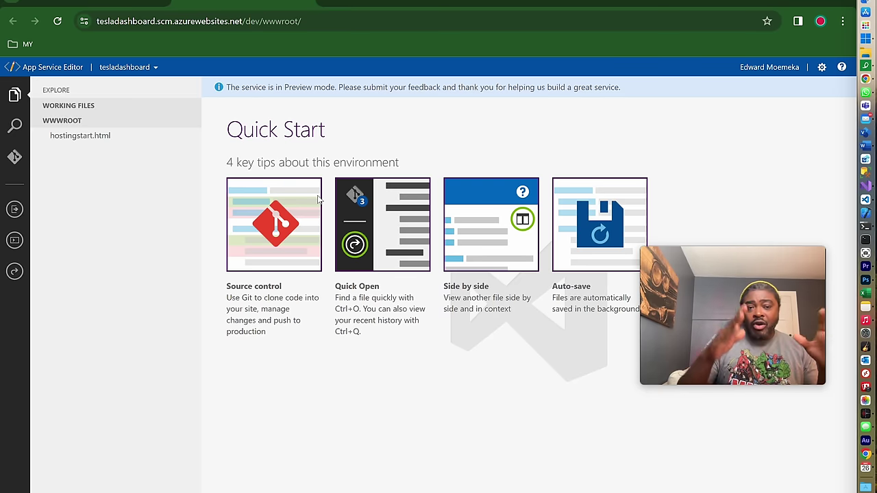
left_click(74, 135)
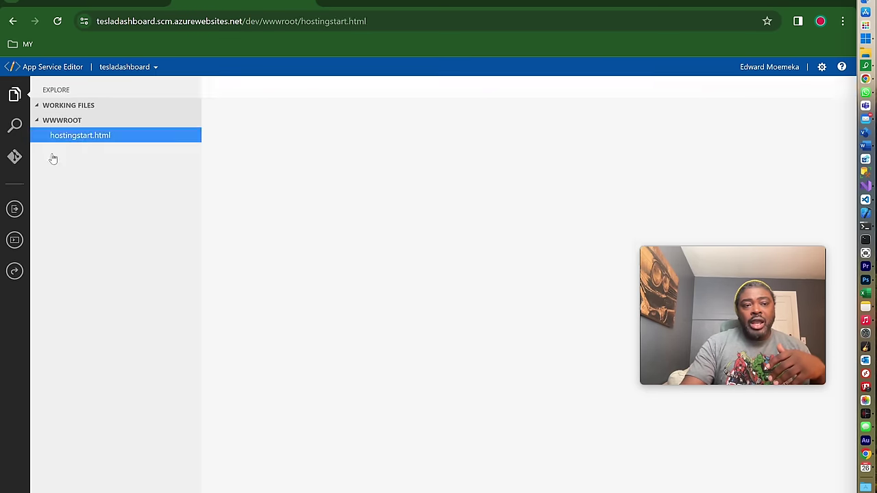
left_click(396, 288)
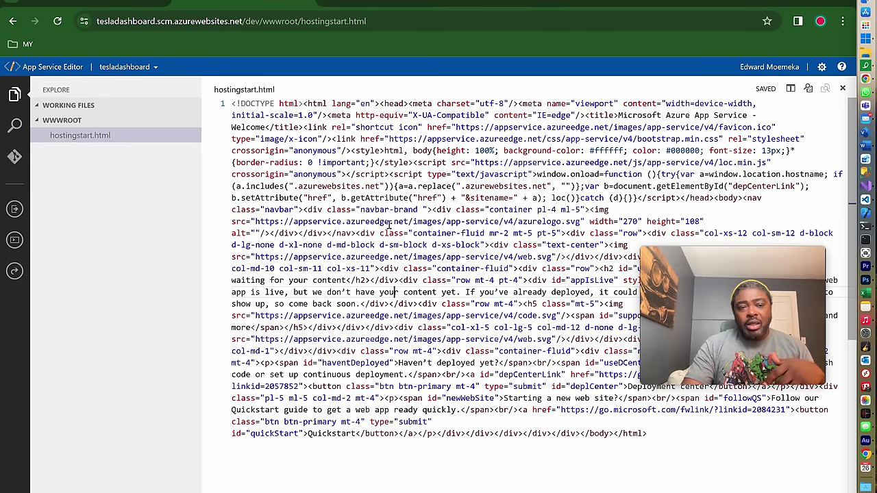
- Replace hostingstart.html's code with an empty <html><body></body></html> skeleton
left_click_drag(647, 434, 231, 101)
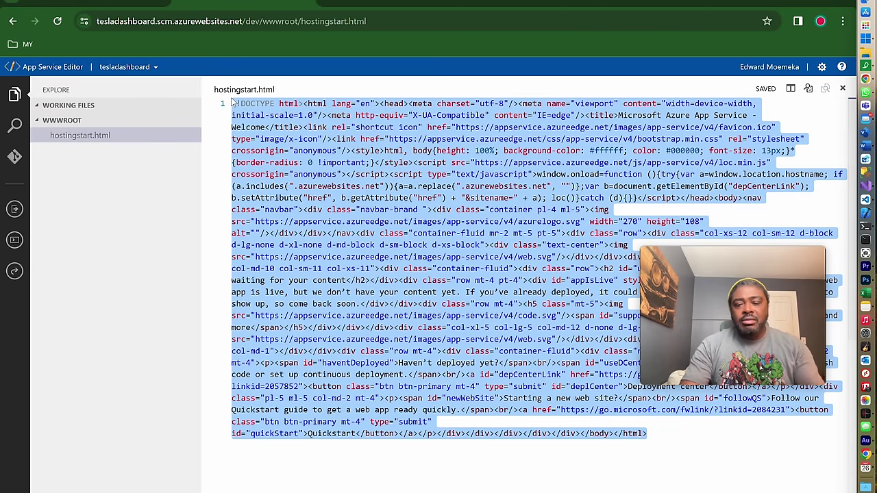
key("Delete")
type("<html>")
key("Return")
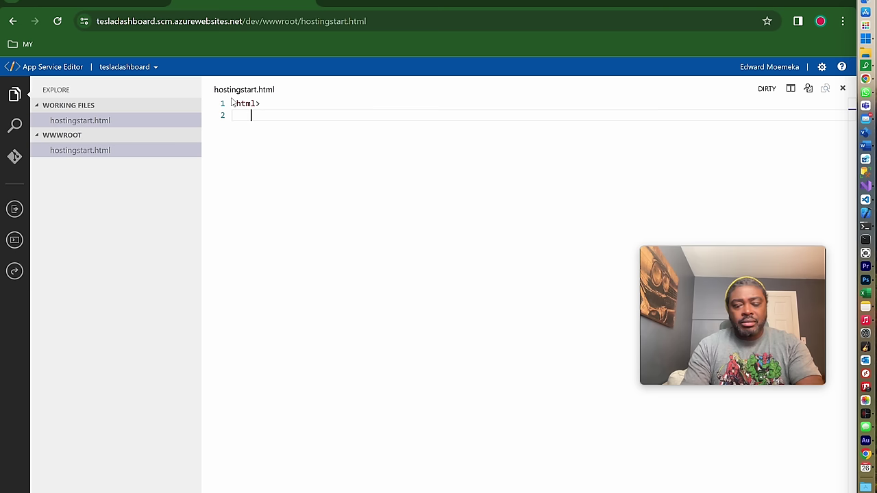
type("</html>")
key("Up")
key("Return")
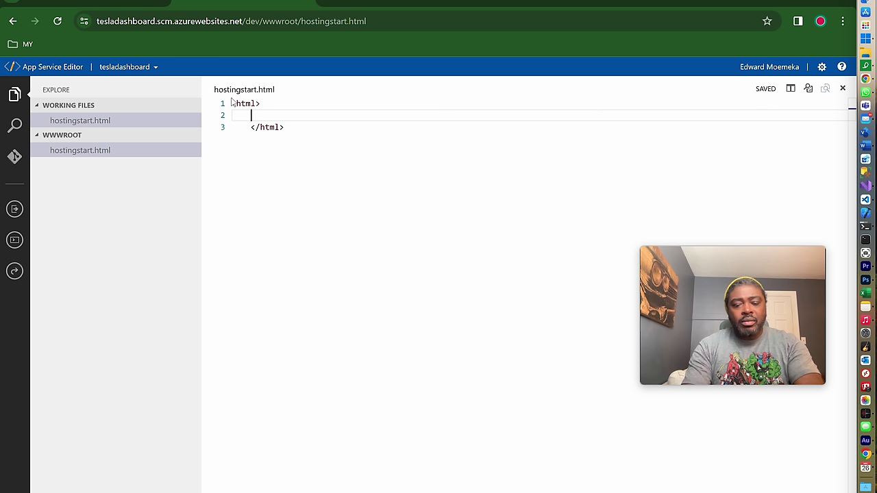
type("<body></")
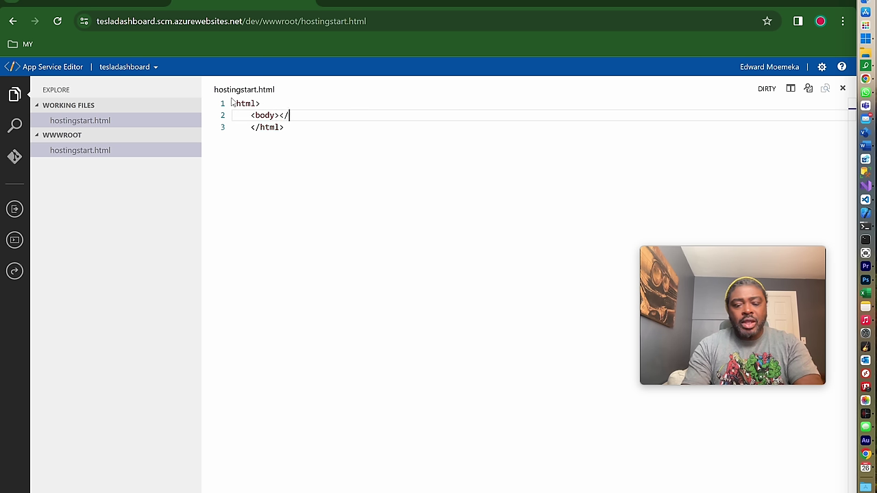
type("body")
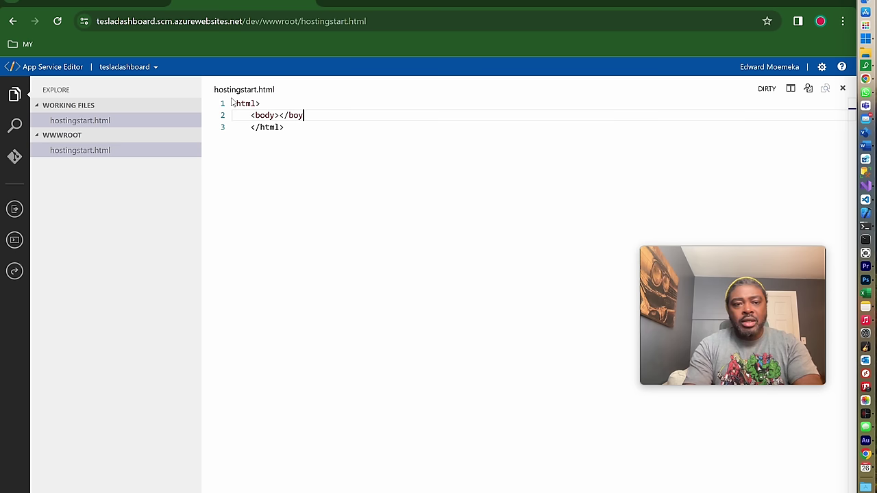
type(">")
key("Left")
key("Left")
key("Left")
key("Left")
key("Left")
key("Left")
key("Left")
- Write HELLO TESLA!!! inside the body and save hostingstart.html
key("ctrl+s")
type("HELLO TESLA")
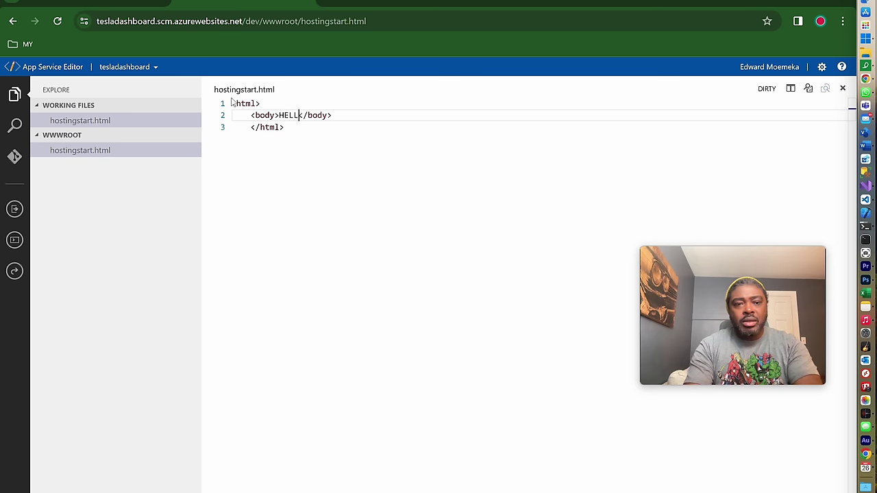
type("!!!")
key("ctrl+s")
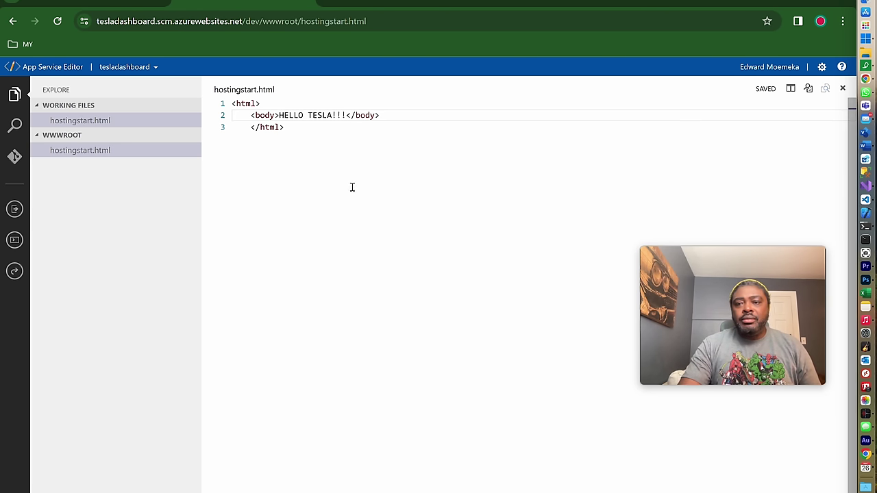
left_click(521, 4)
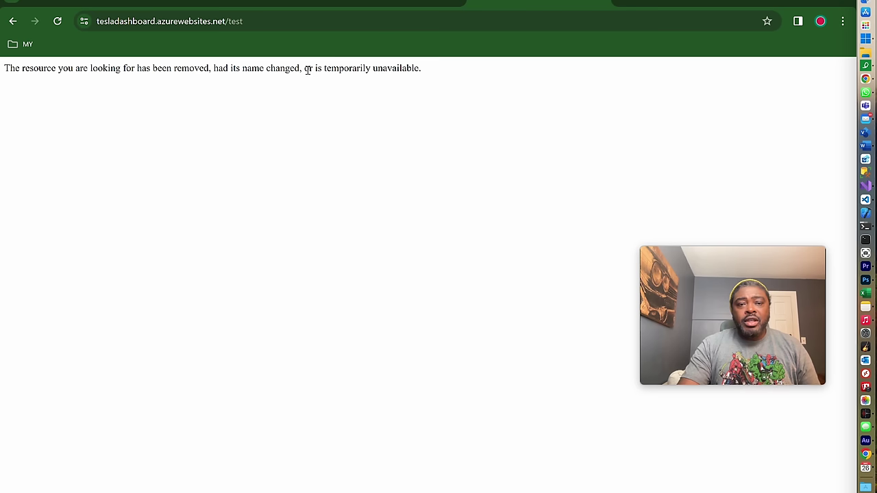
- Reload the live site, then load and reload the site root without /test
left_click(59, 23)
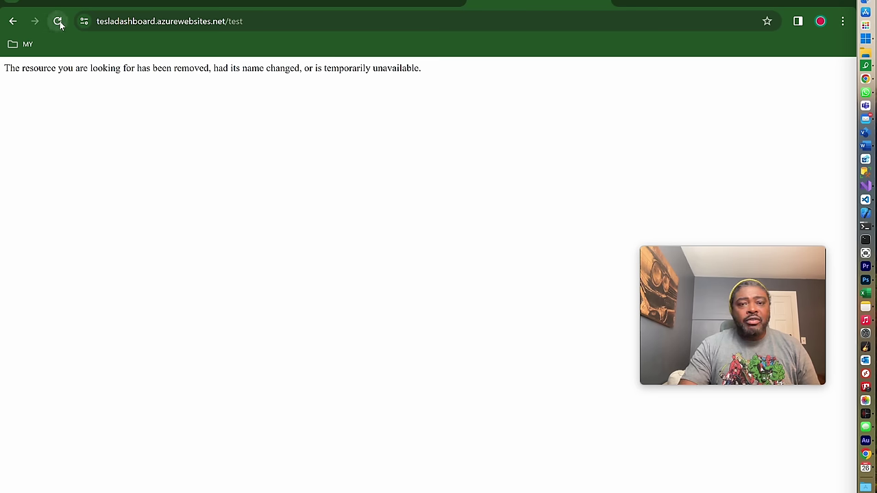
left_click(58, 22)
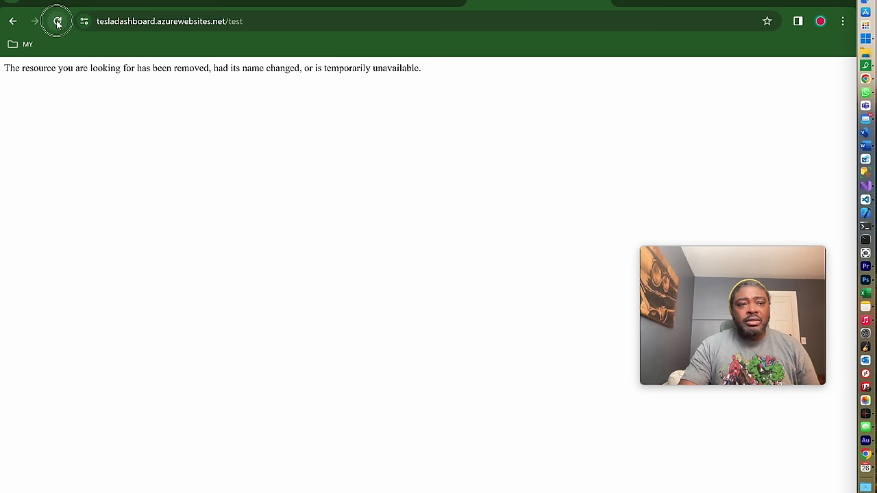
left_click(271, 21)
key("BackSpace")
key("BackSpace")
key("BackSpace")
key("BackSpace")
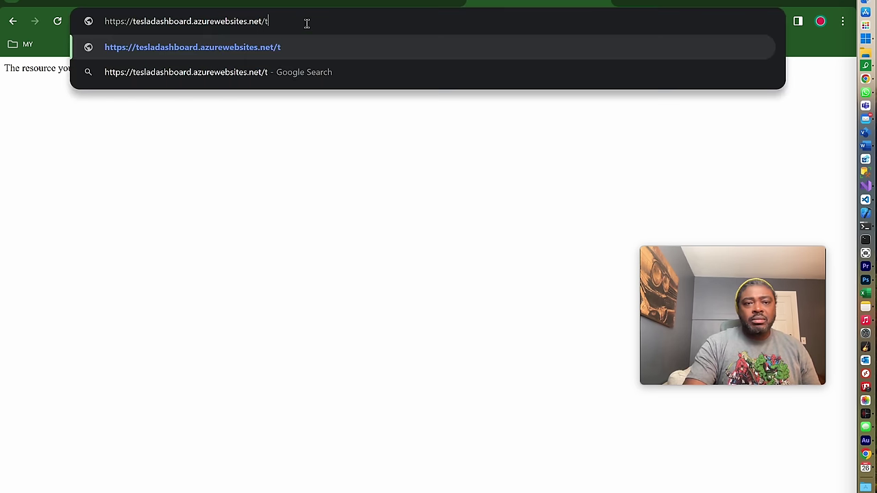
key("Return")
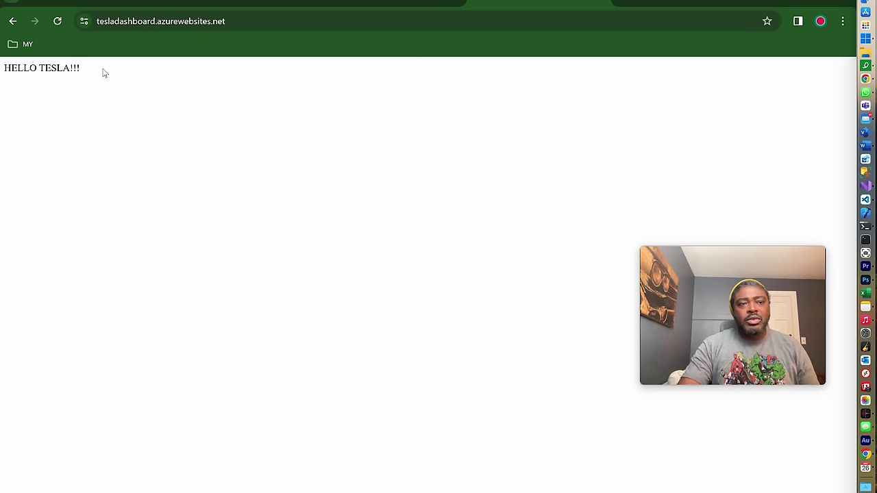
left_click(58, 21)
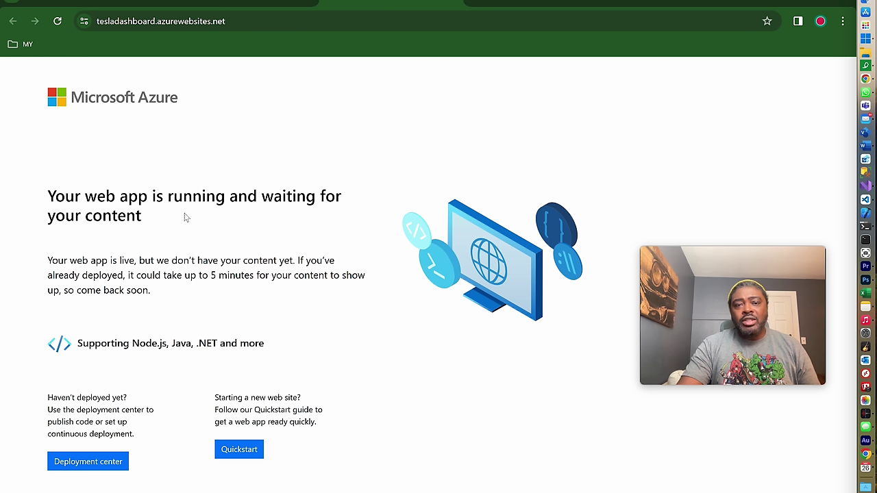
- Check the hostingstart.html editor tab, then go back to the Azure portal tab
left_click(226, 3)
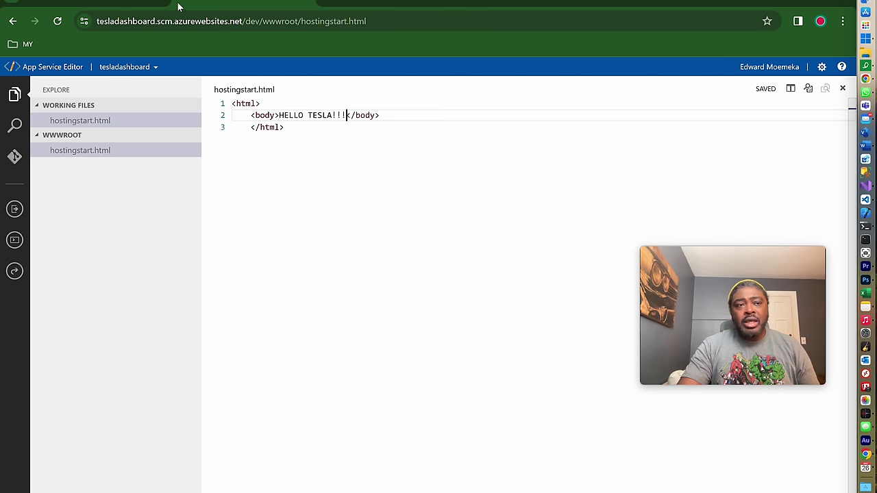
left_click(118, 4)
scroll(229, 276, "up", 4)
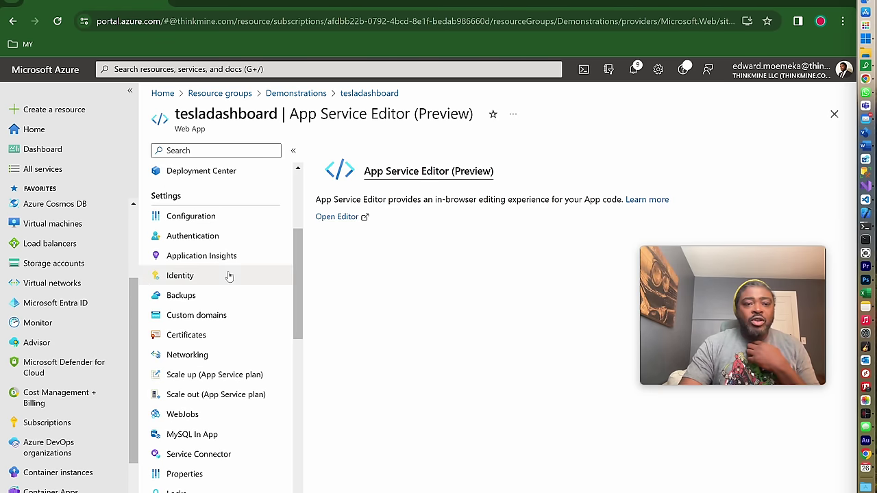
scroll(219, 303, "down", 1)
scroll(219, 303, "up", 4)
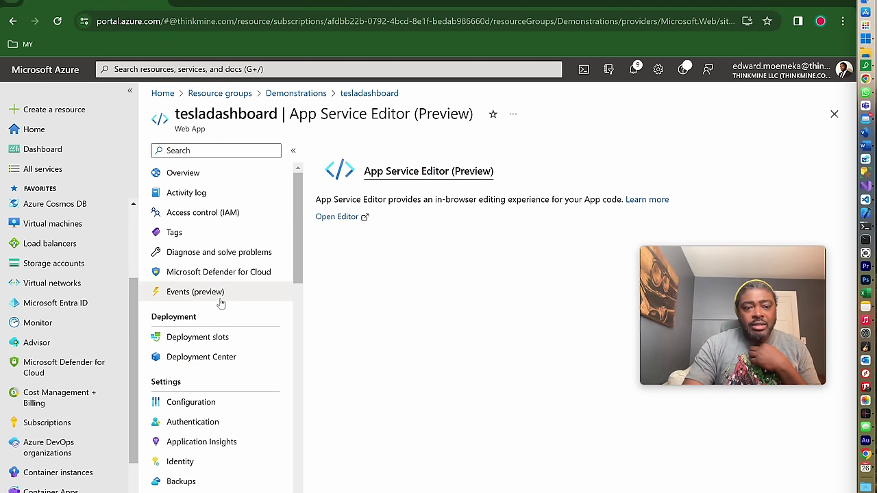
scroll(219, 303, "down", 2)
- In Deployment slots, refresh and swap the tesladashboard2 slot into production
left_click(203, 214)
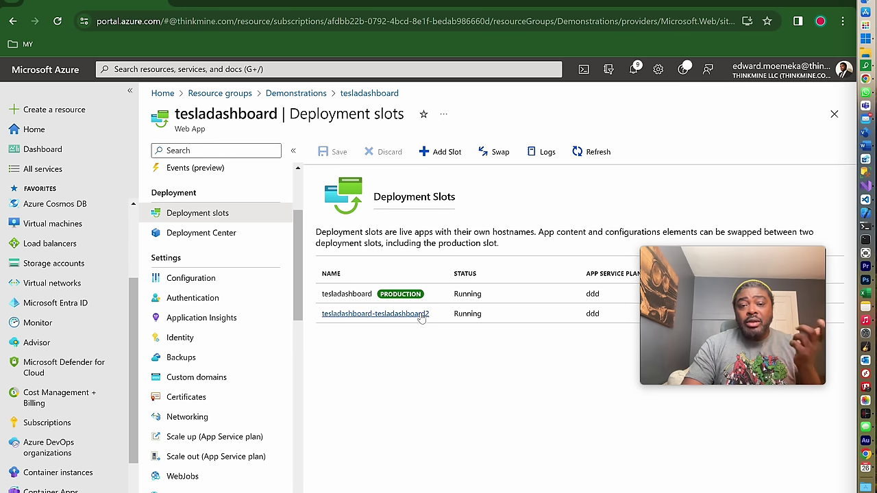
left_click(593, 154)
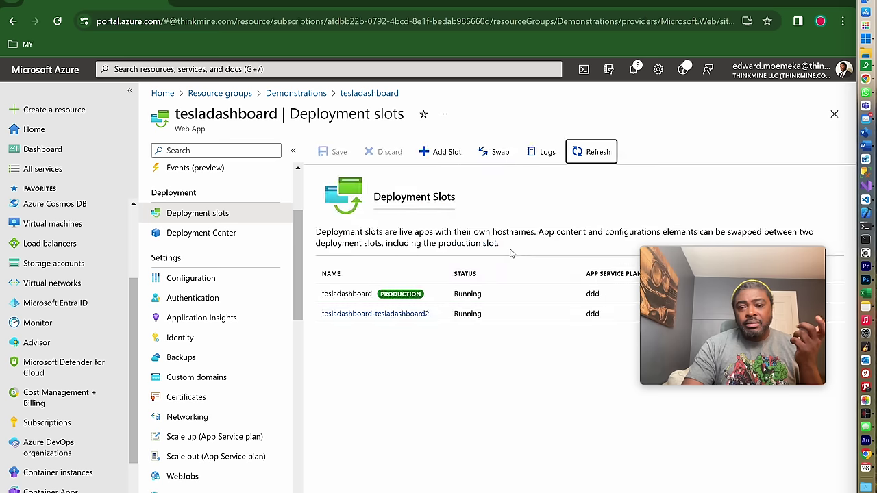
left_click(495, 153)
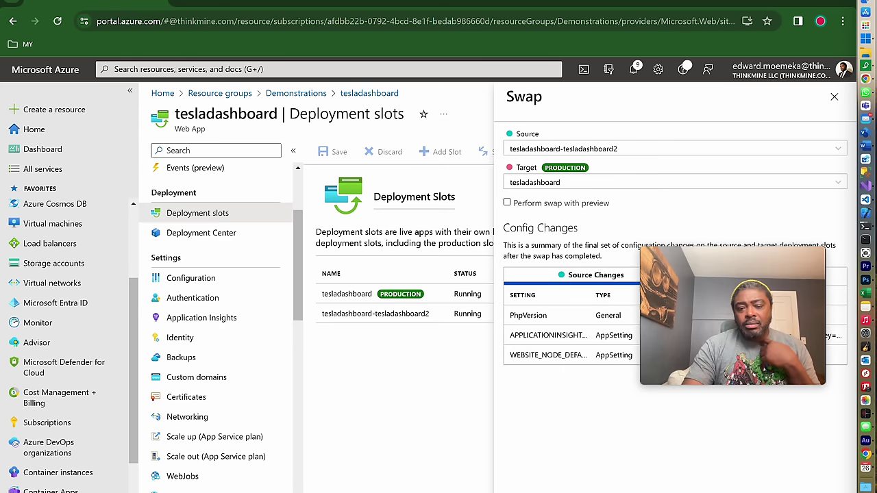
left_click(524, 487)
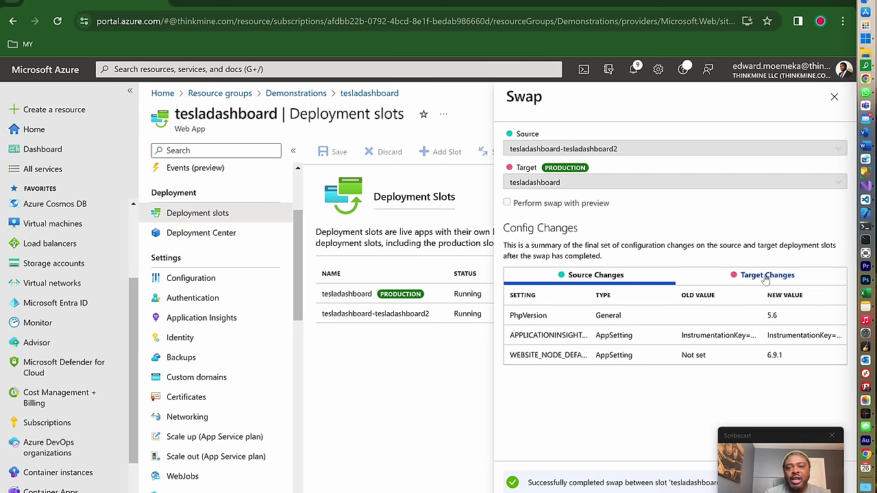
left_click(556, 5)
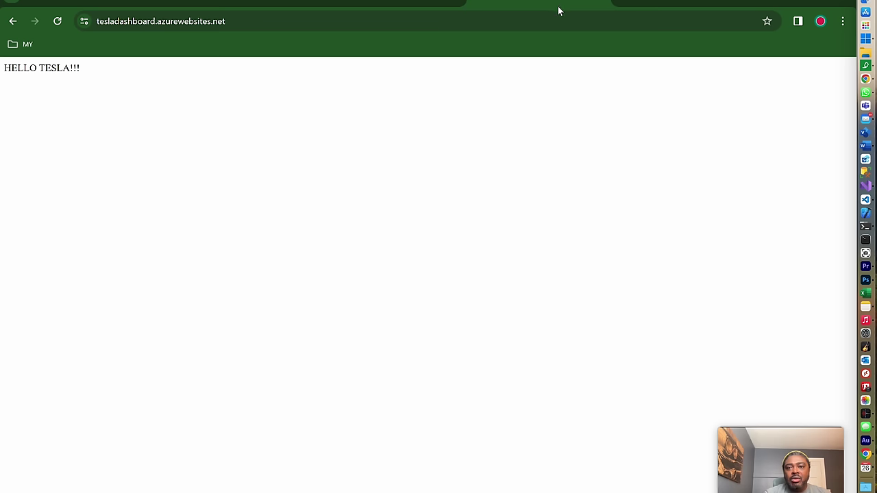
- Reload the production site, which now shows the default Azure page, and reopen the Swap panel
left_click(57, 22)
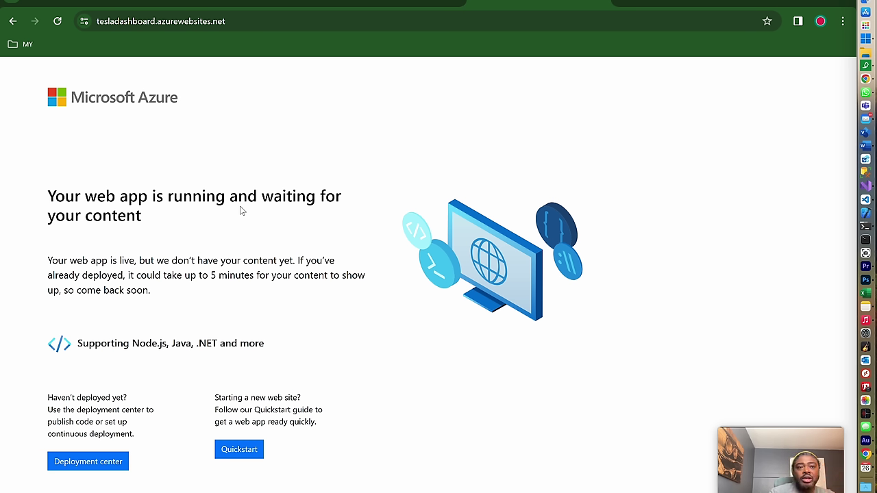
left_click(214, 1)
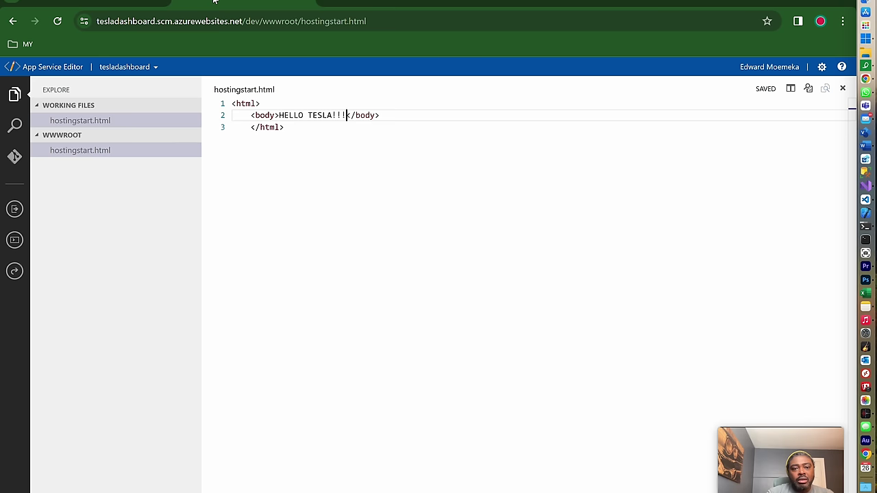
left_click(393, 3)
left_click(96, 1)
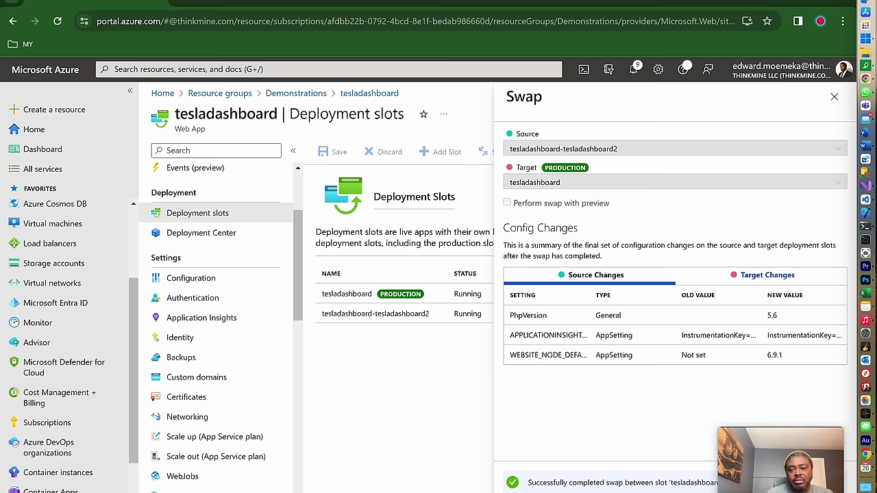
left_click(484, 152)
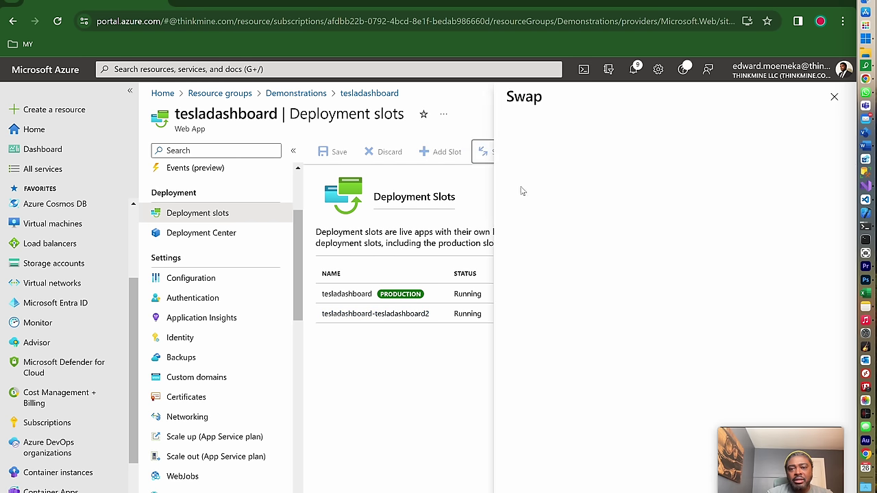
- Swap the slots back and reload the live site to confirm HELLO TESLA!!! returns
left_click(528, 482)
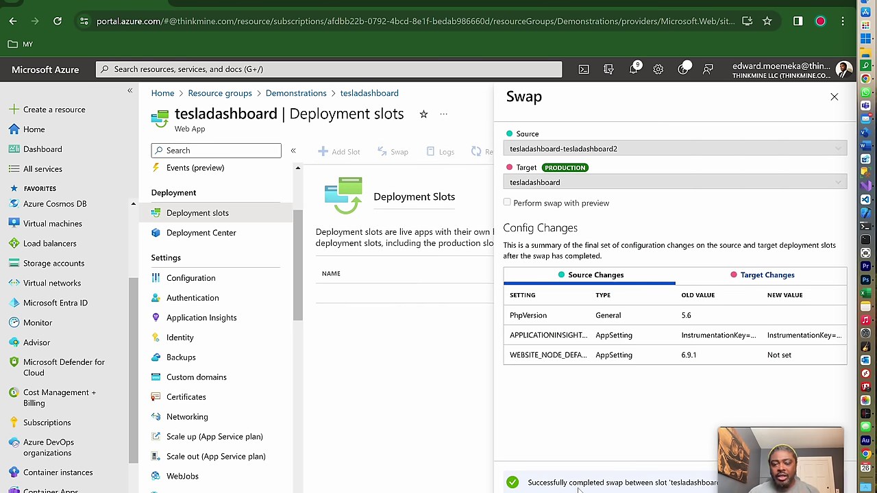
left_click(533, 3)
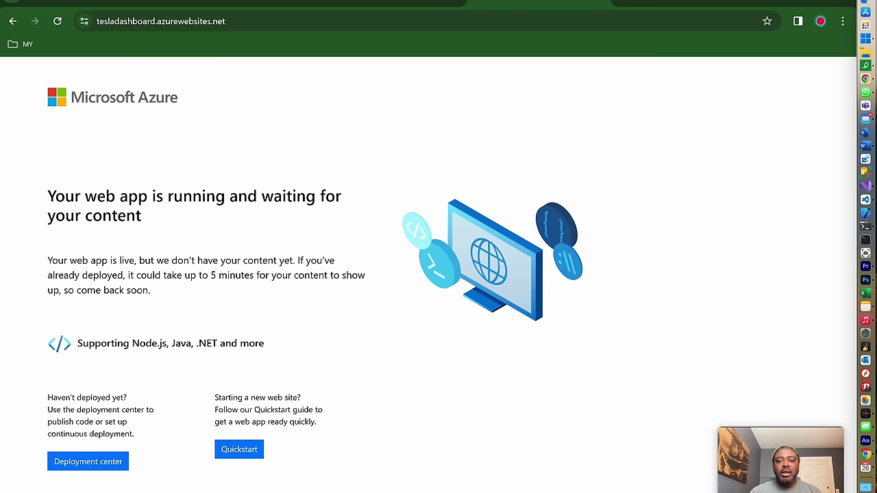
left_click(58, 20)
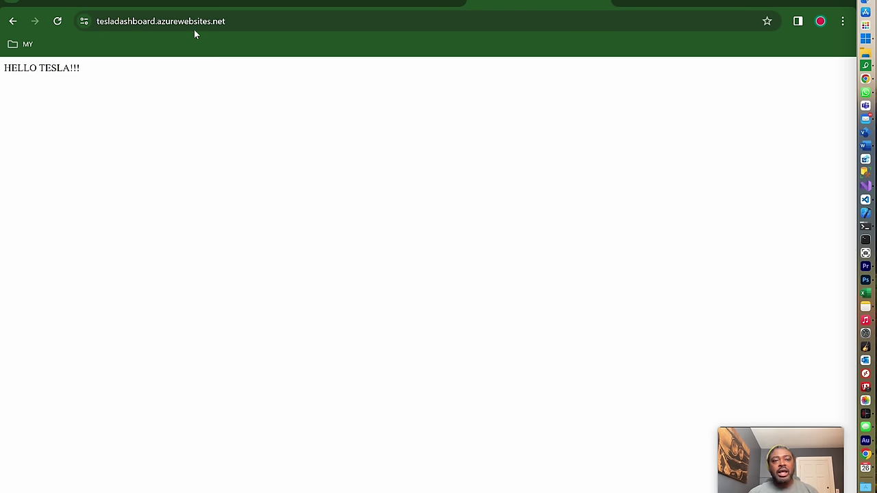
left_click(210, 5)
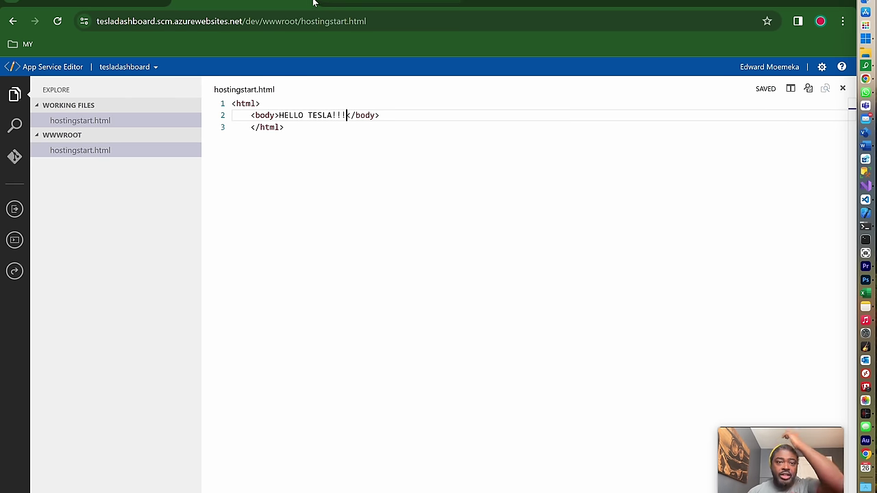
left_click(113, 2)
left_click(113, 2)
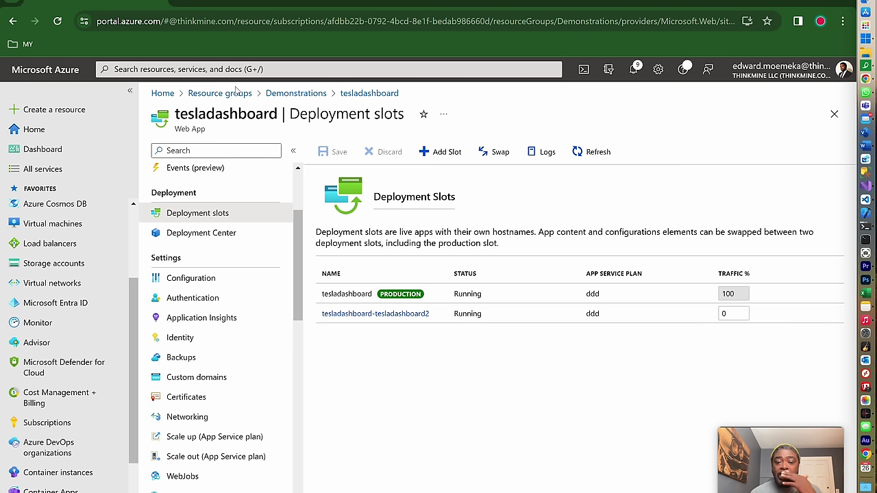
- Launch the Kudu site from Development Tools > Advanced Tools with Go
scroll(198, 287, "down", 6)
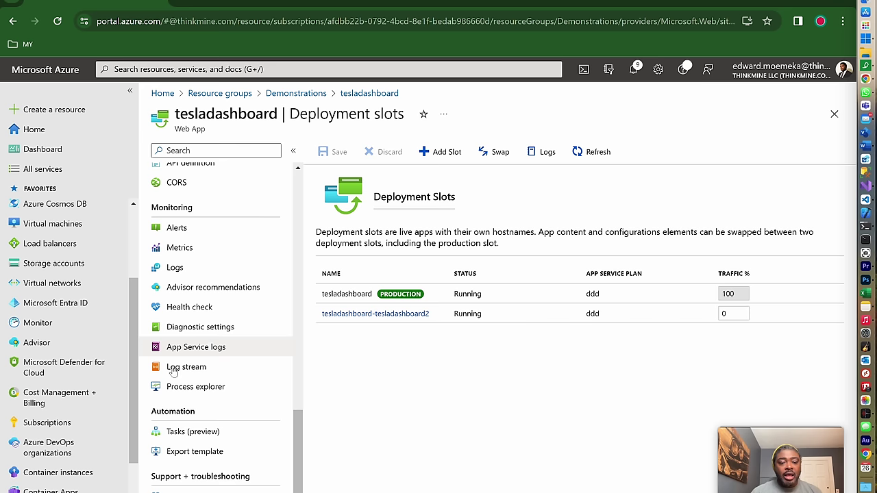
scroll(198, 363, "up", 5)
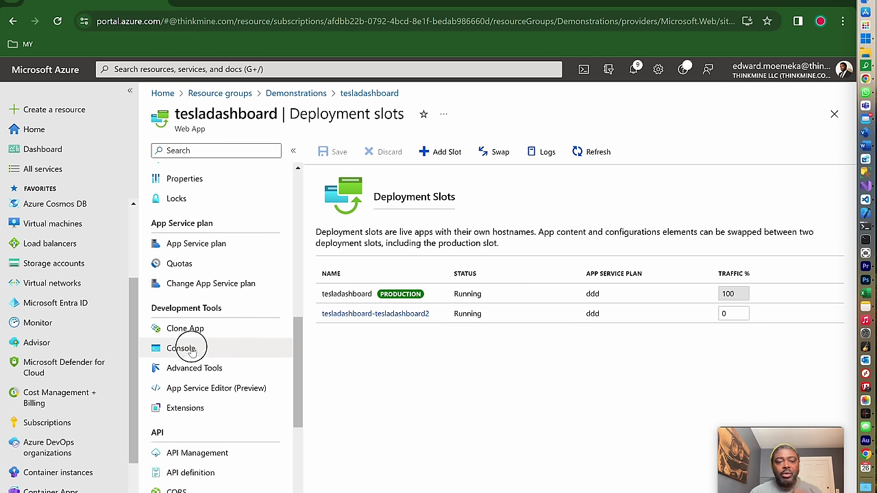
left_click(194, 350)
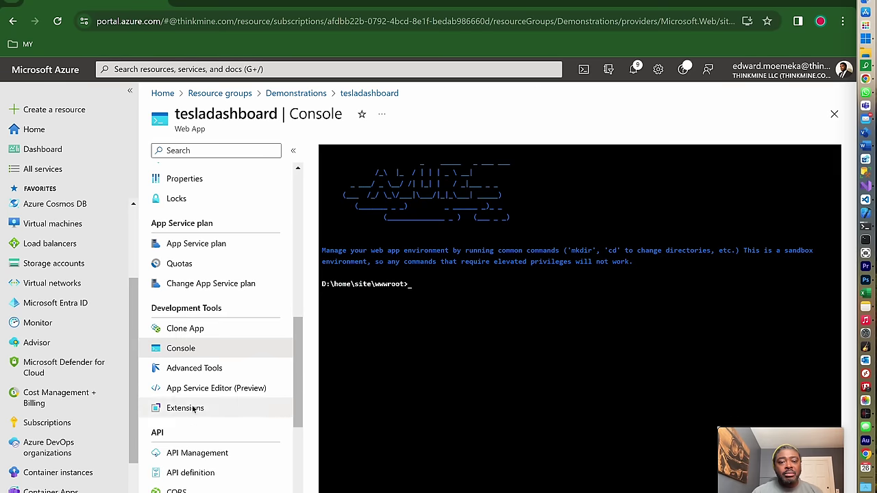
left_click(195, 370)
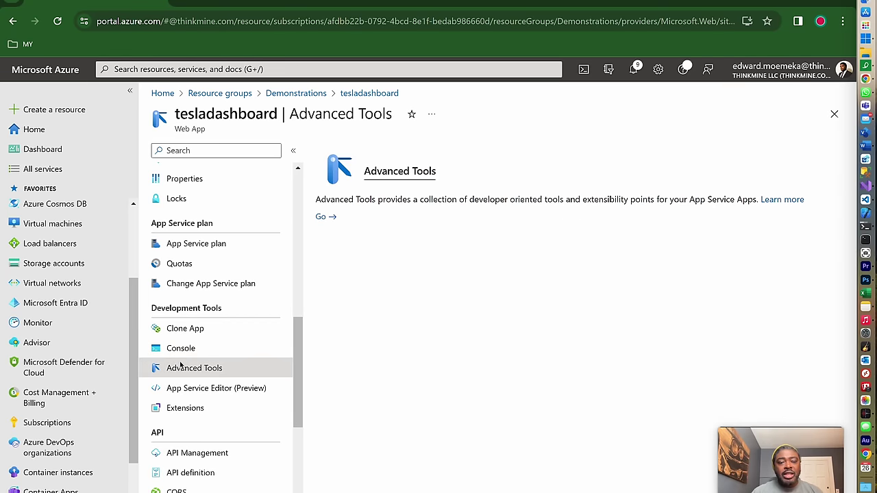
left_click(326, 217)
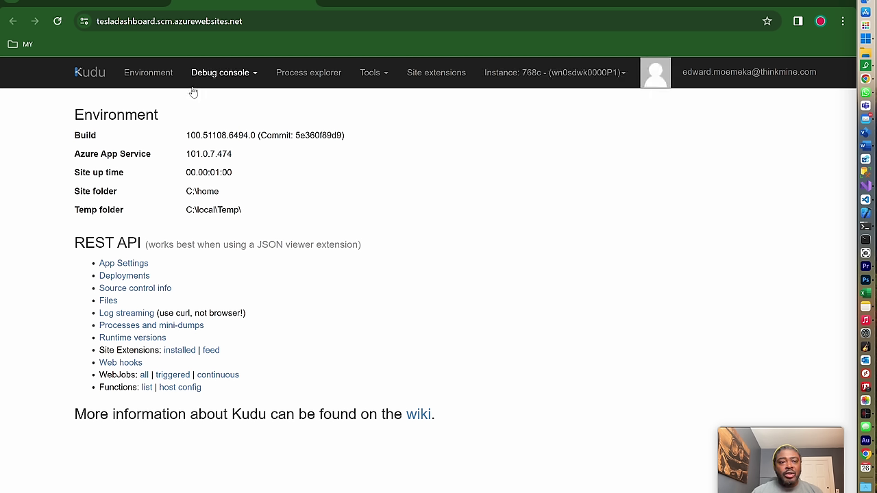
- Start a PowerShell debug console in Kudu and browse into the site folder
left_click(144, 72)
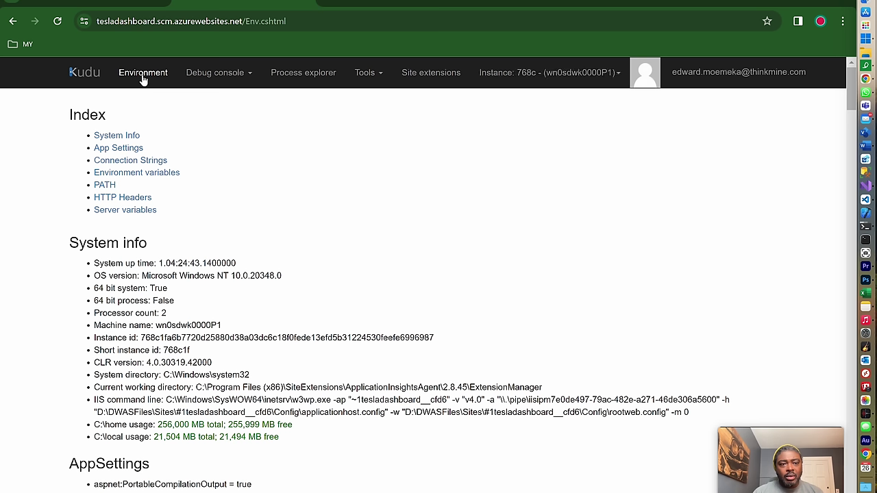
left_click(200, 75)
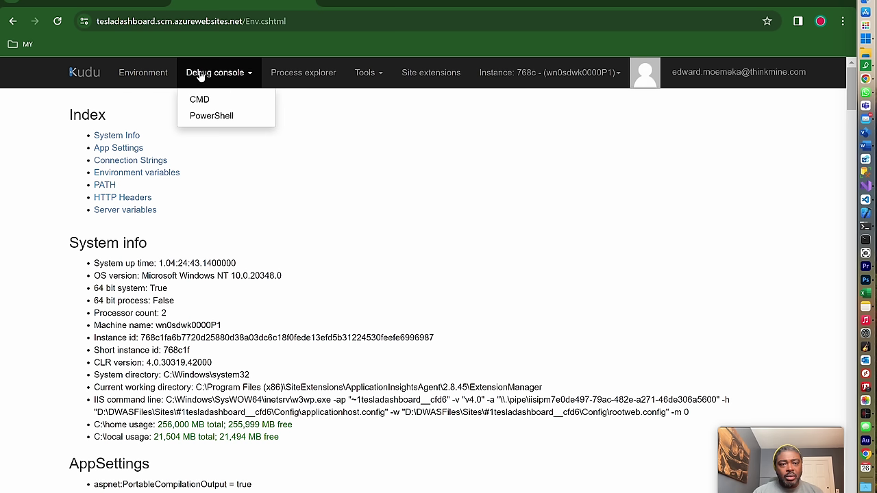
left_click(204, 113)
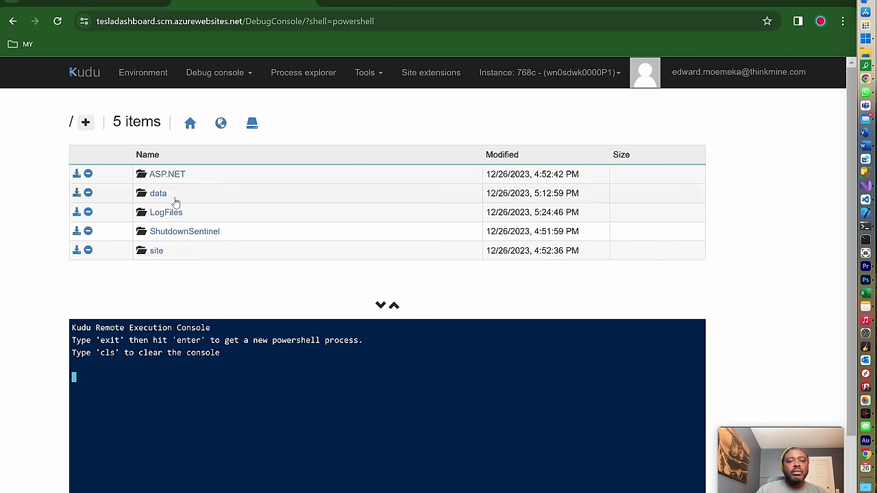
left_click(156, 252)
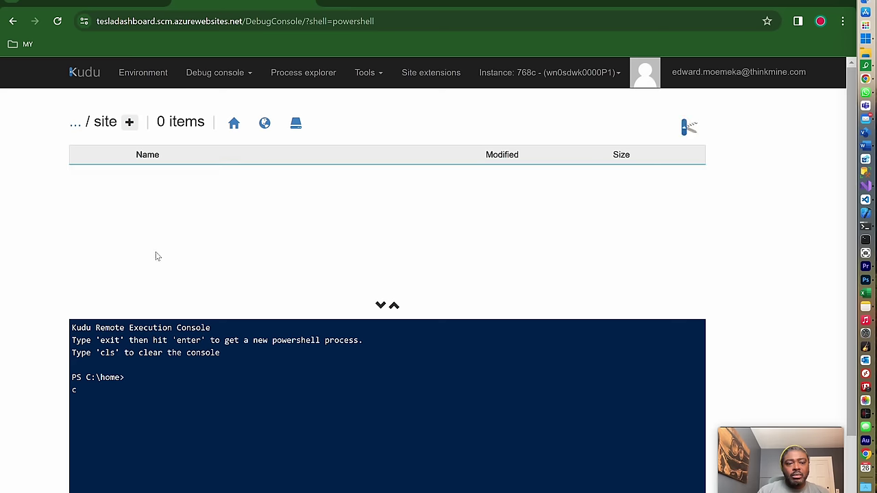
- Start a new file named test123.html in the site folder
left_click(129, 122)
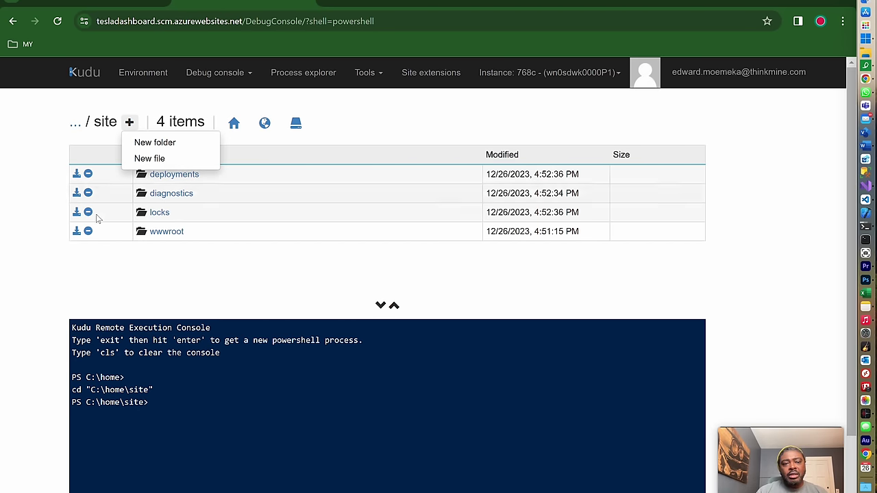
left_click(104, 267)
left_click(130, 122)
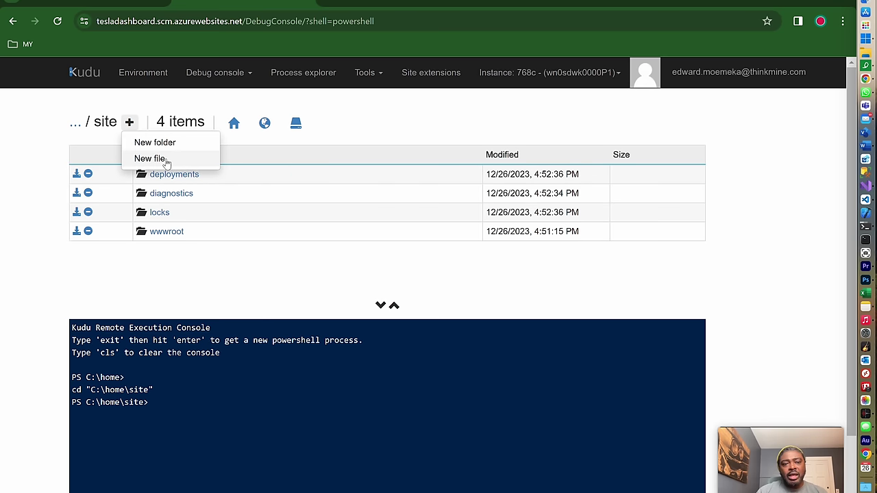
left_click(150, 158)
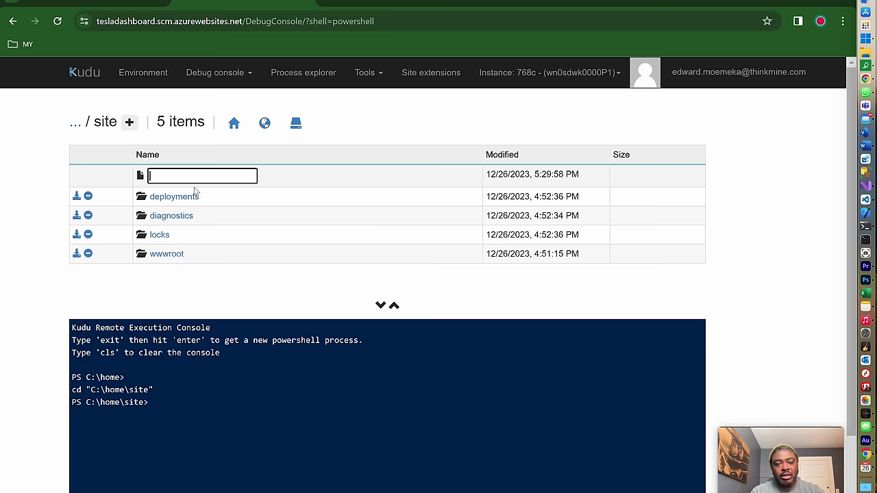
type("test")
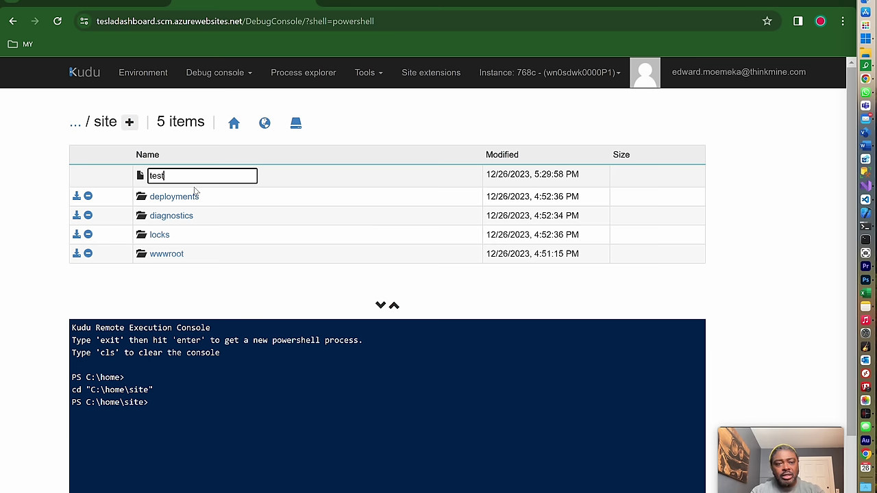
type("123.htm")
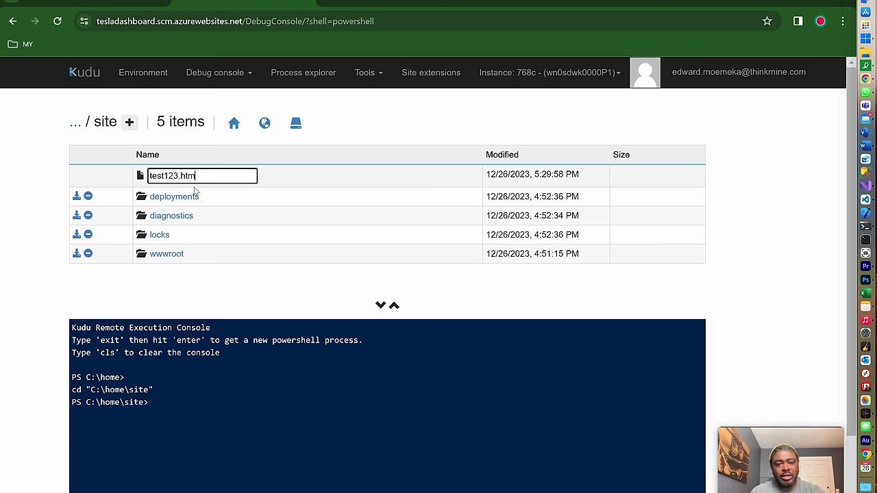
type("l")
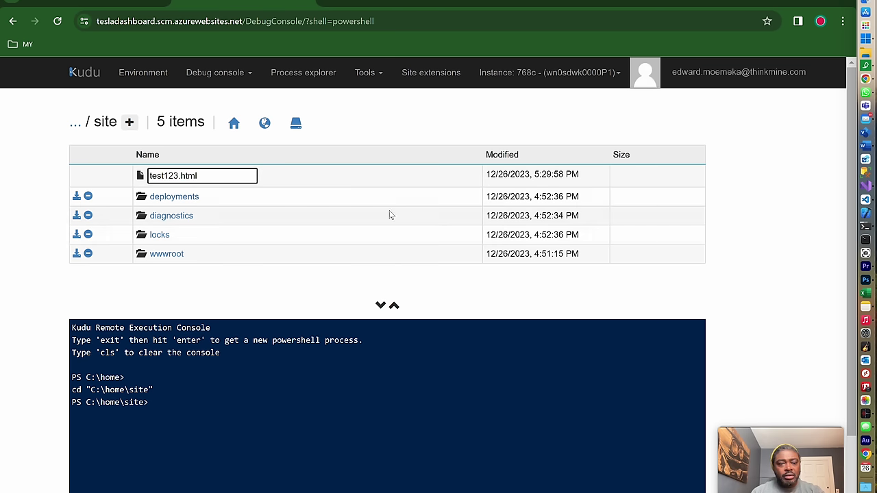
- Create an empty test.html file inside the wwwroot folder
left_click(170, 253)
left_click(163, 122)
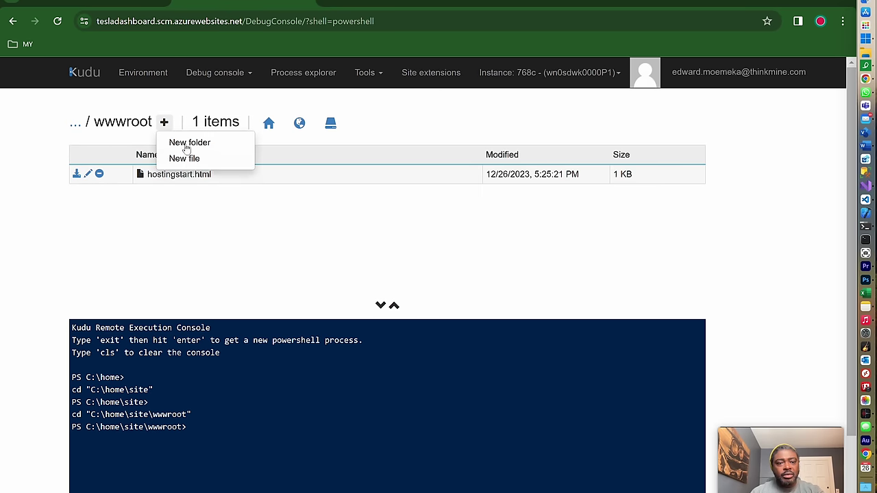
left_click(204, 158)
type("tes")
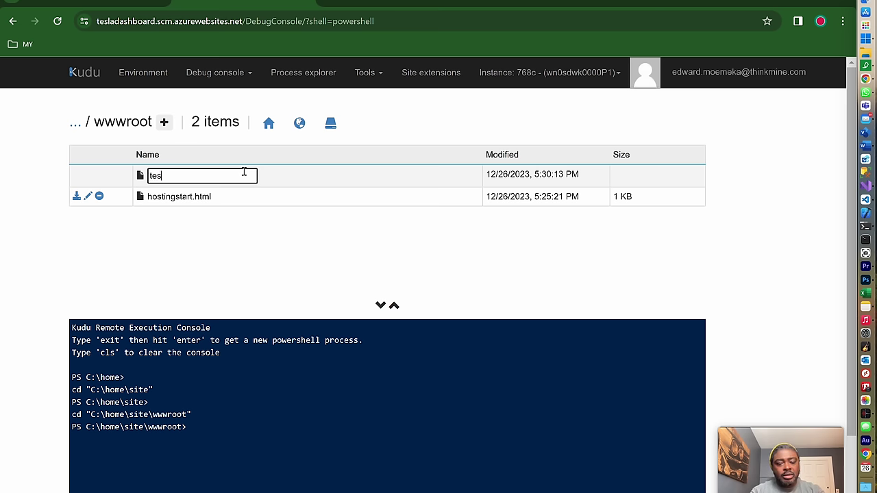
type("t.html")
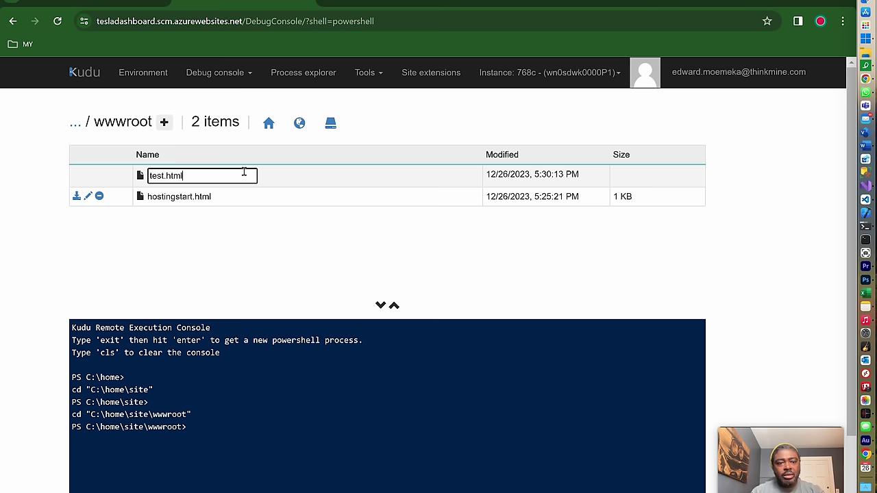
left_click(219, 229)
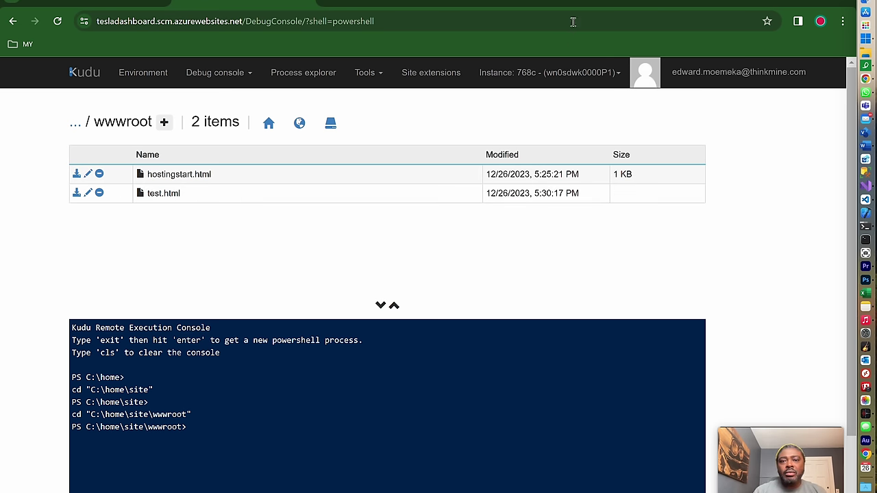
- Load /test.html on the live site, which comes up as a blank page
left_click(543, 3)
left_click(312, 20)
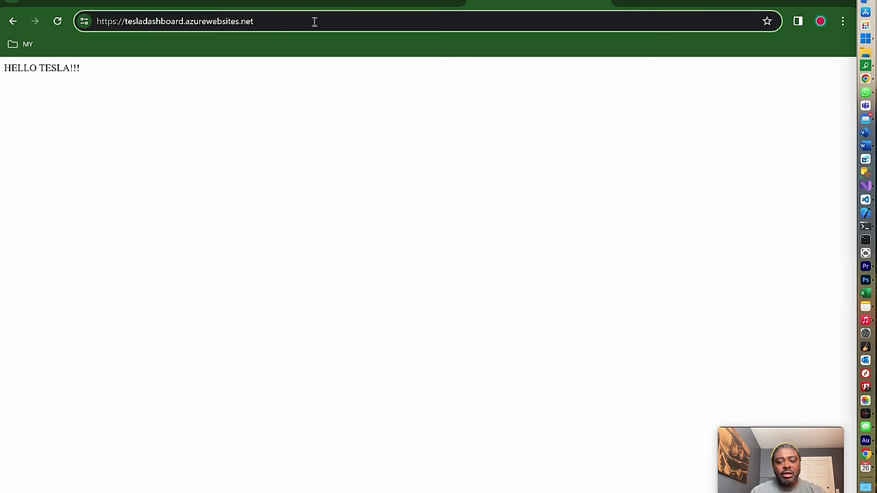
left_click(314, 22)
type("te")
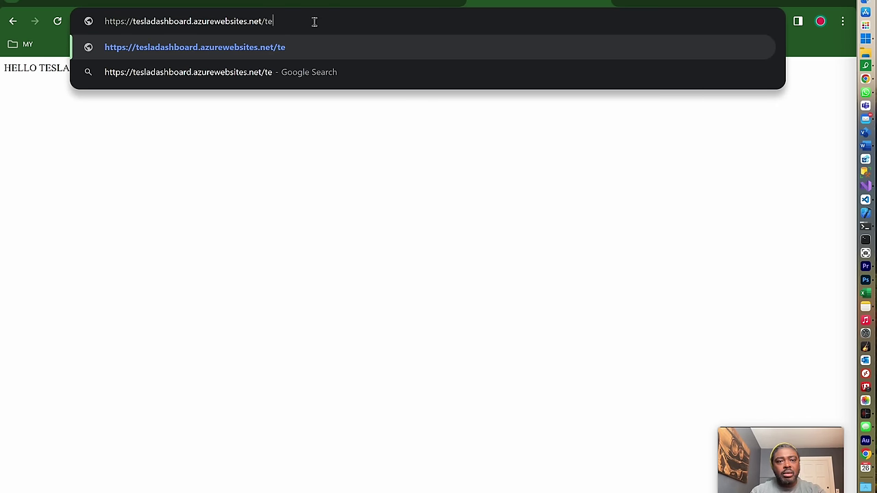
type("st.html")
key("Return")
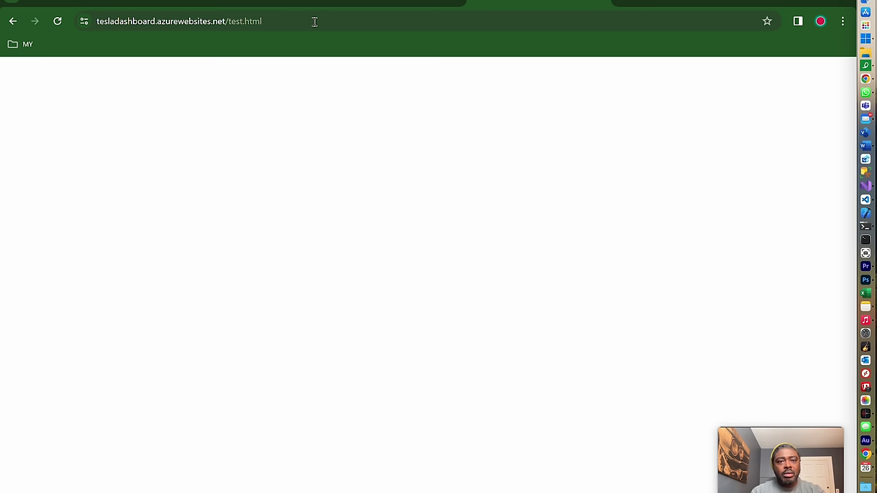
- Launch App Service Editor (Preview) for the app in a new tab
left_click(102, 3)
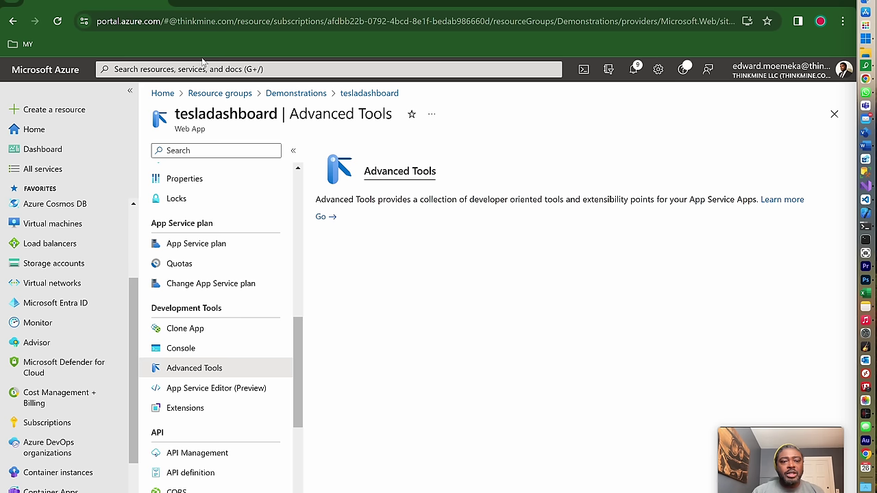
left_click(203, 390)
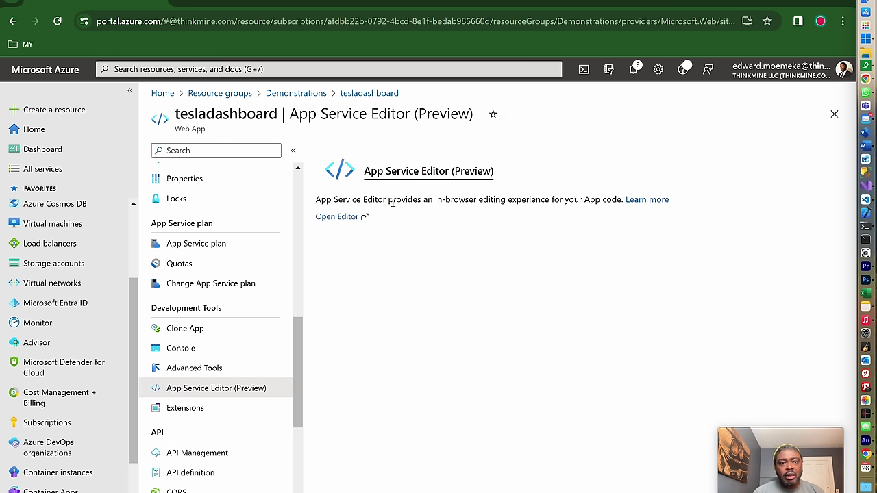
left_click(356, 217)
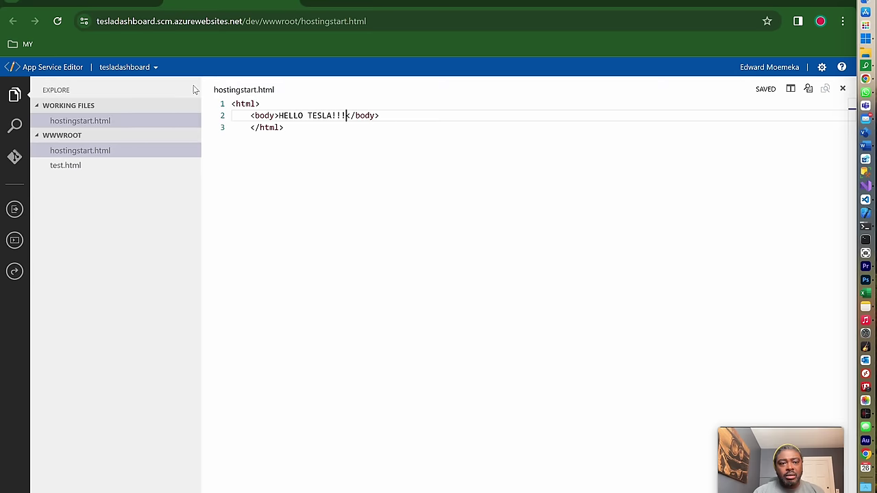
- Copy hostingstart.html's markup into the empty test.html
left_click(65, 167)
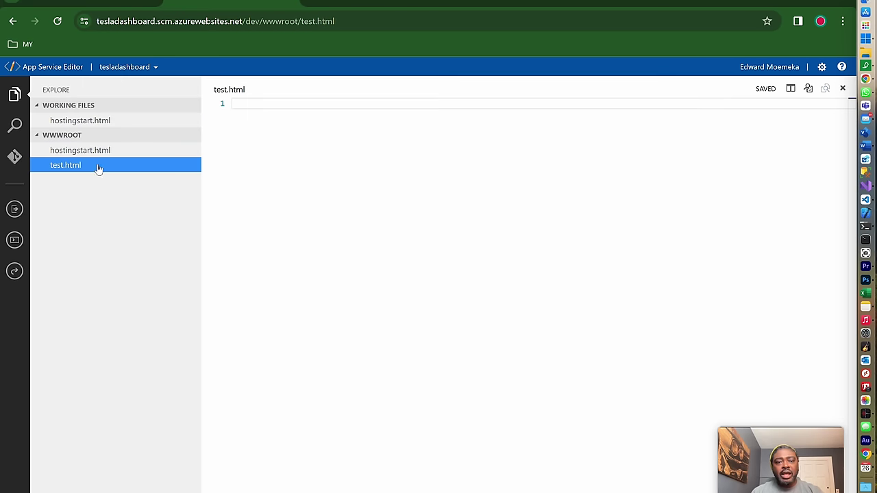
left_click(94, 150)
left_click_drag(294, 128, 208, 106)
key("ctrl+c")
left_click(76, 164)
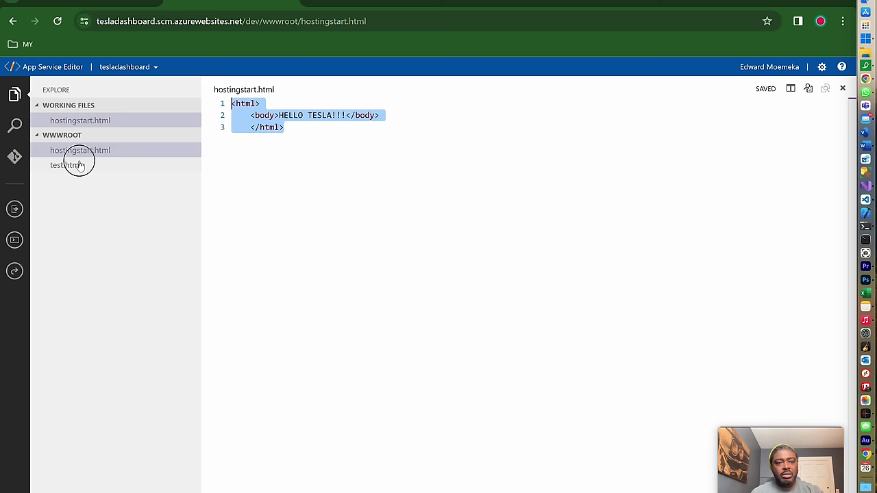
left_click(256, 104)
key("ctrl+v")
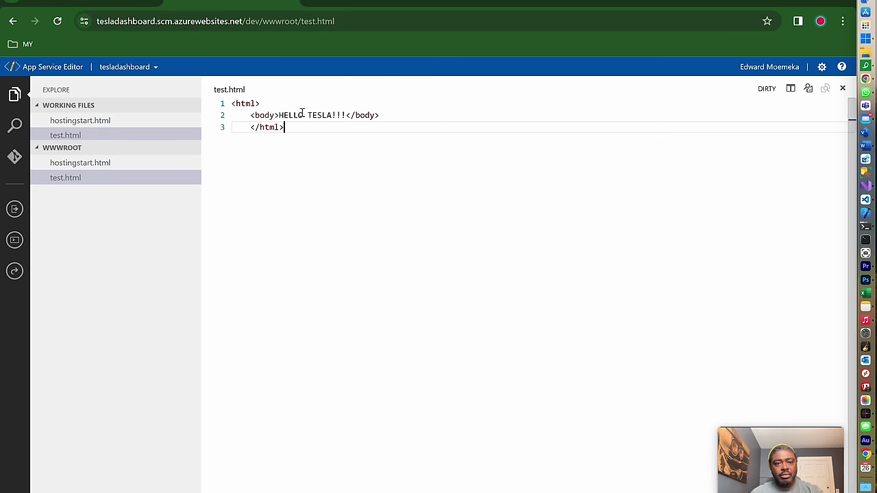
- Replace the HELLO TESLA!!! text in test.html with 'This is a test file'
left_click_drag(280, 115, 342, 115)
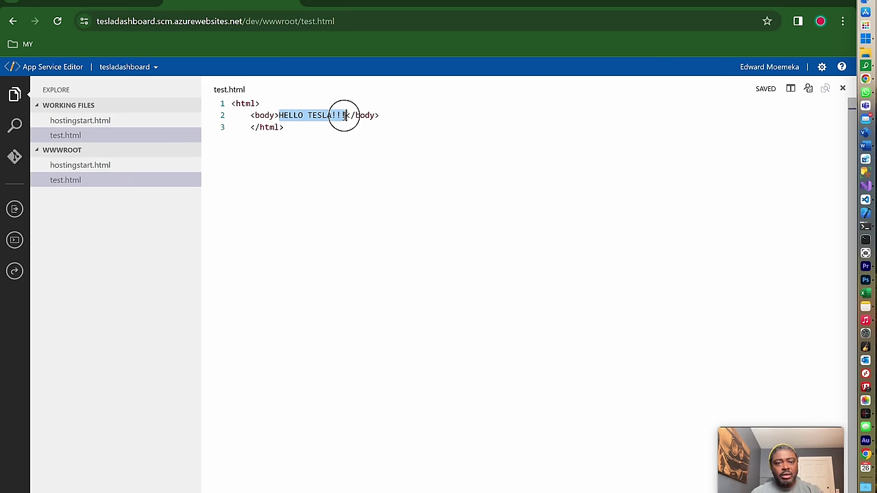
type("Thi sis")
key("BackSpace")
key("BackSpace")
key("BackSpace")
key("BackSpace")
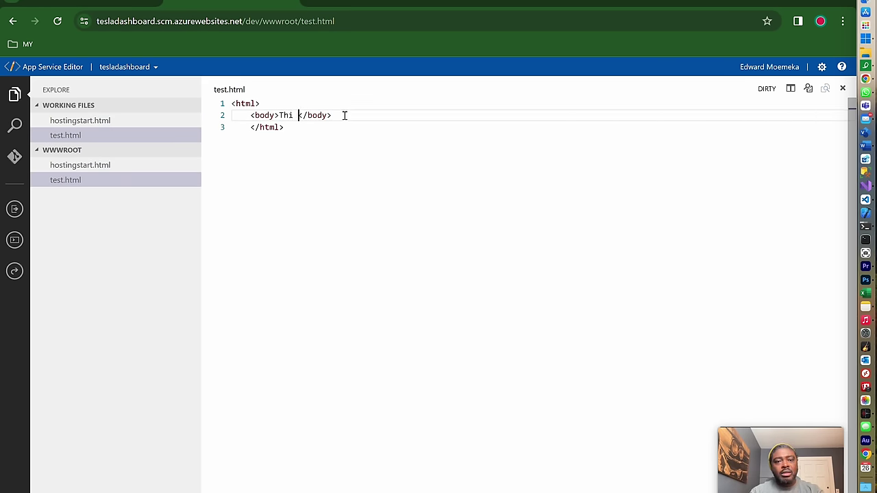
type("s is")
key("BackSpace")
key("BackSpace")
type("is a test fi.e")
left_click(344, 183)
left_click(364, 117)
key("BackSpace")
type("l")
key("BackSpace")
type("le")
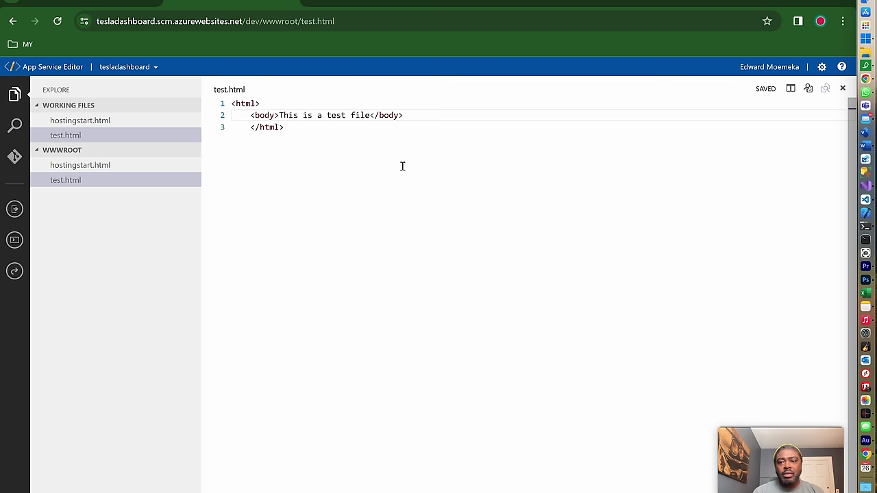
- Reload the live test.html page to see the new text
left_click(634, 3)
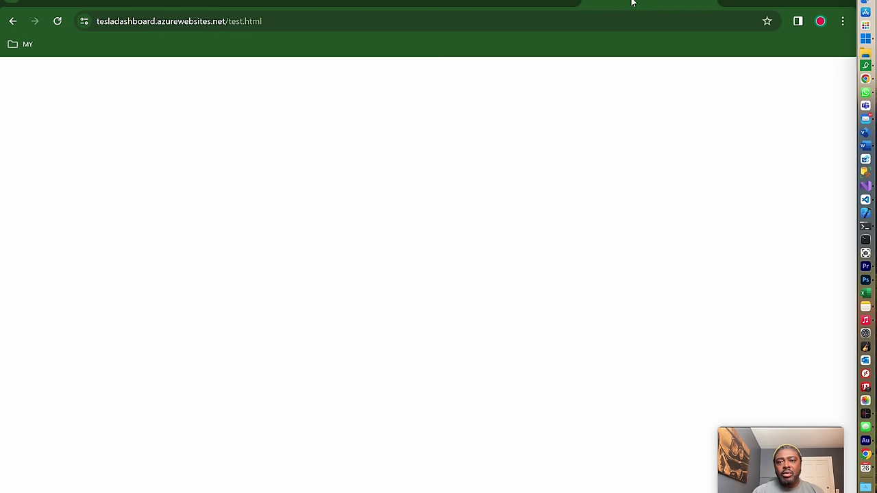
left_click(58, 22)
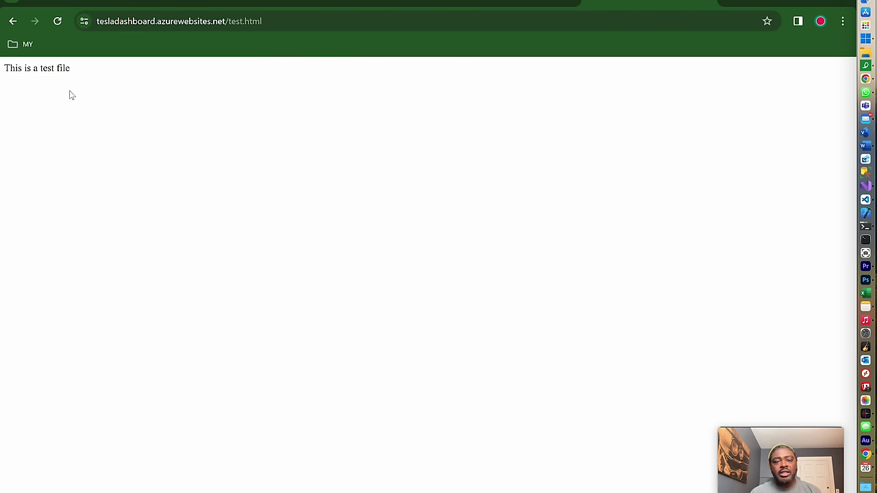
left_click(219, 3)
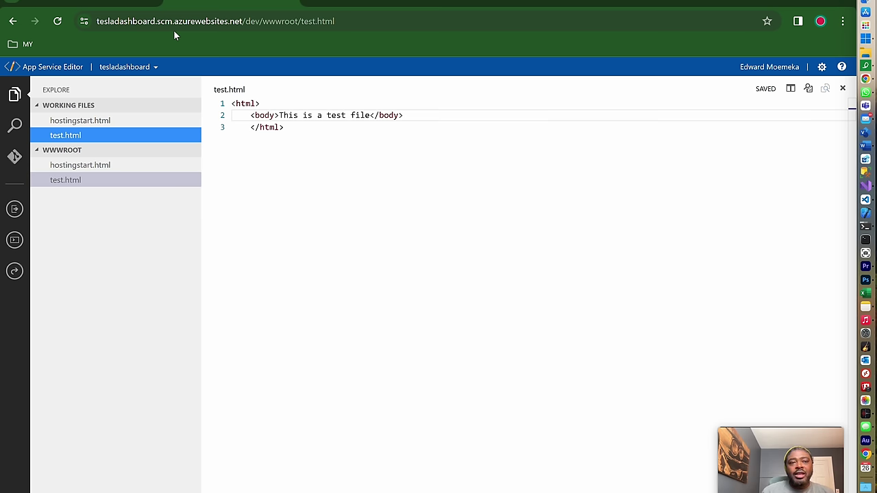
- Look through the editor's quick links and file explorer, then return to the Azure portal
left_click(144, 67)
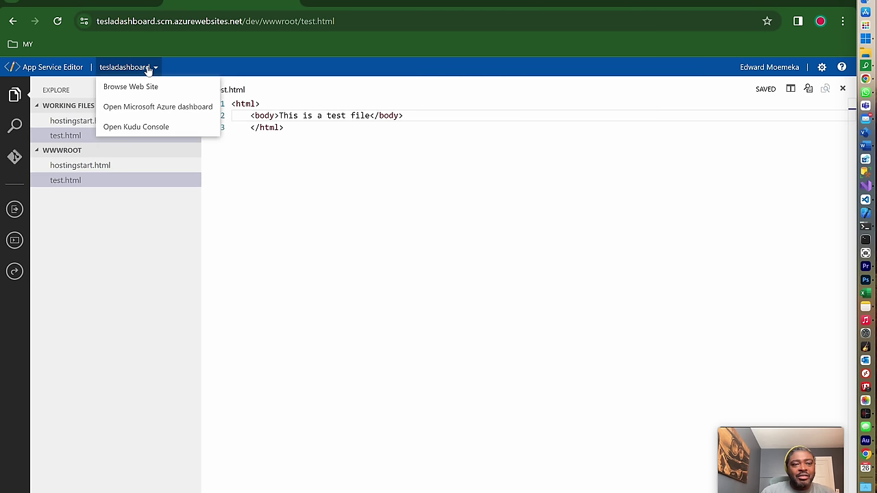
left_click(53, 67)
key("ctrl+w")
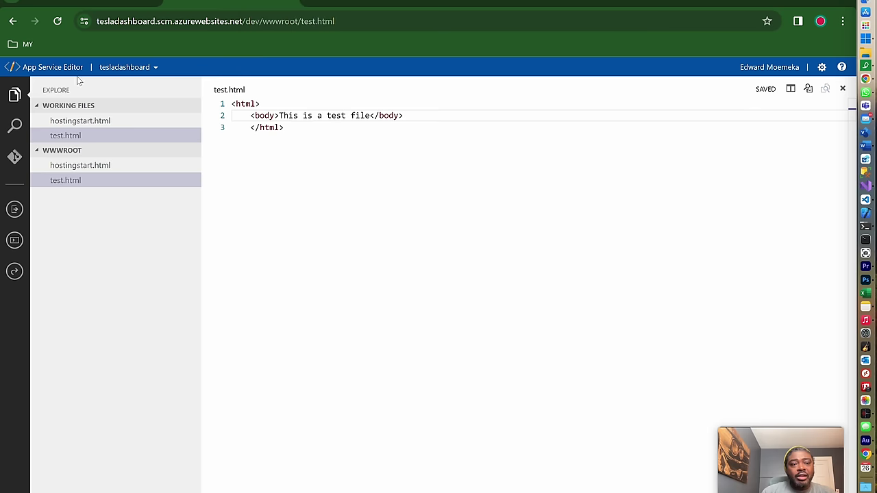
left_click(150, 67)
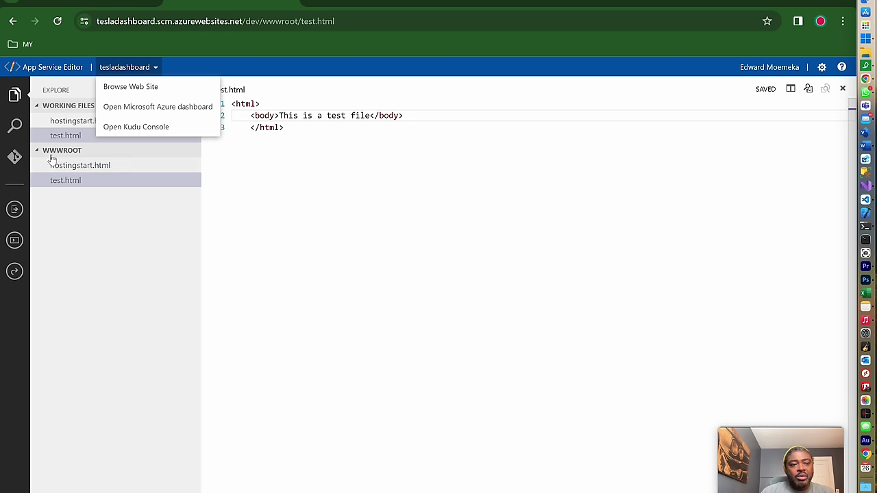
left_click(55, 133)
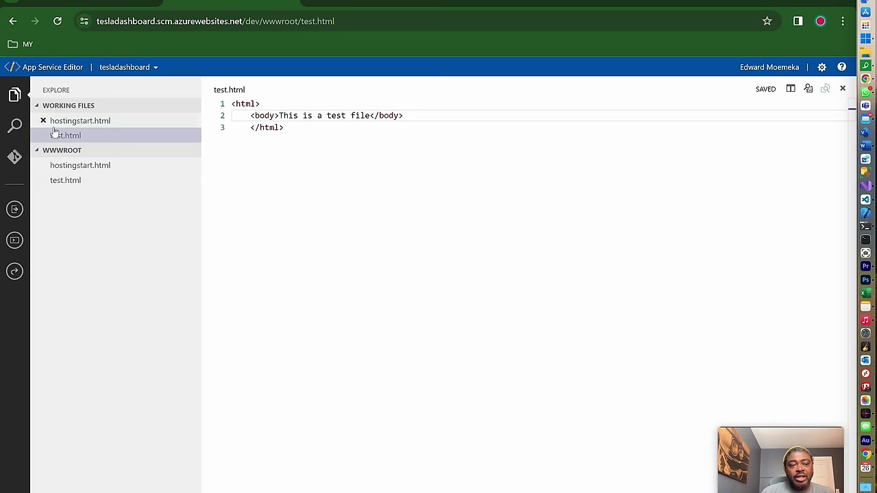
left_click(15, 96)
left_click(15, 96)
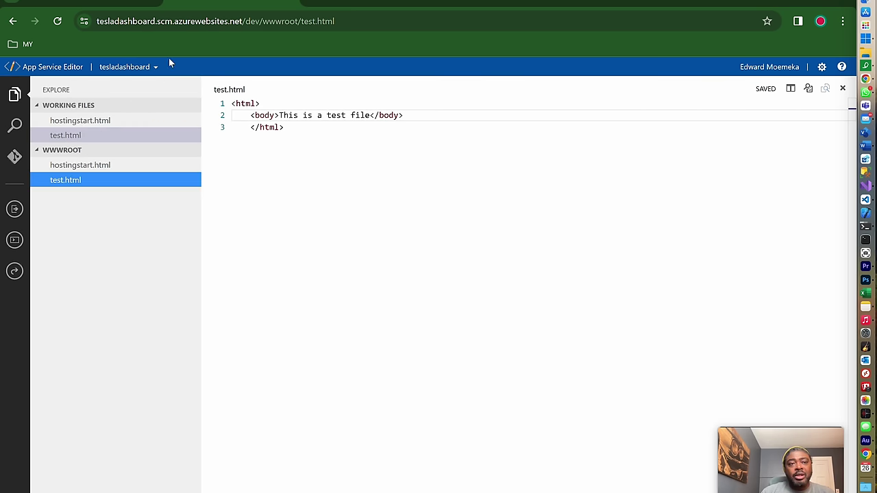
left_click(80, 4)
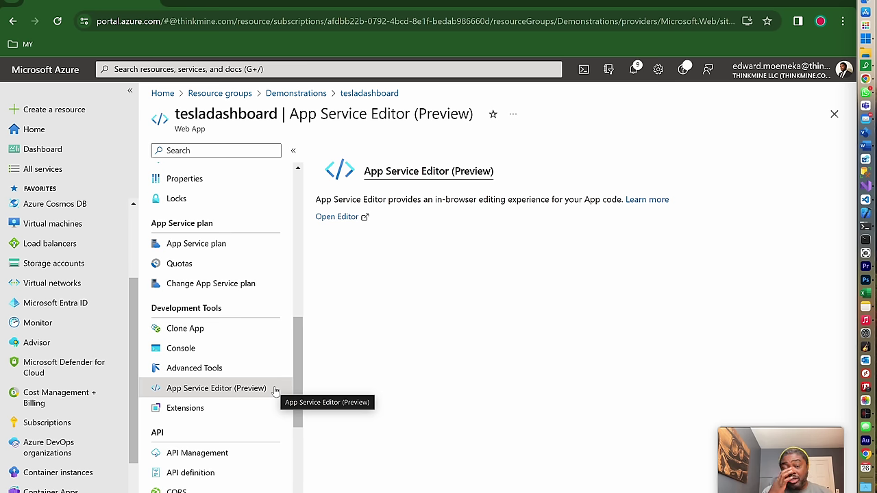
- Run dir in the web app's Console to list wwwroot's files, then switch to Kudu
left_click(273, 351)
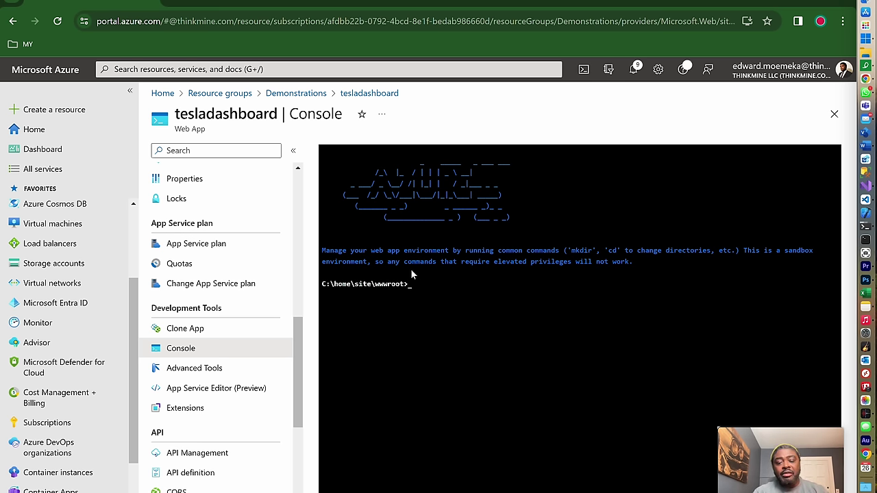
type("r")
key("Return")
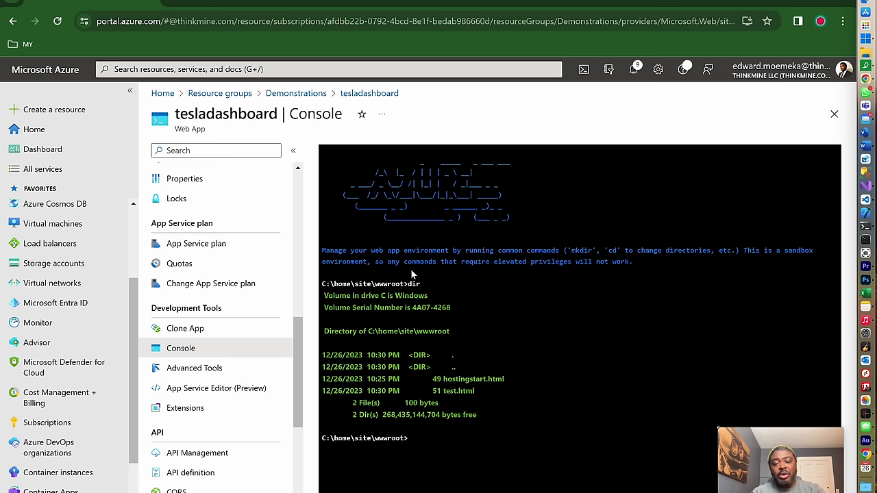
type("dir")
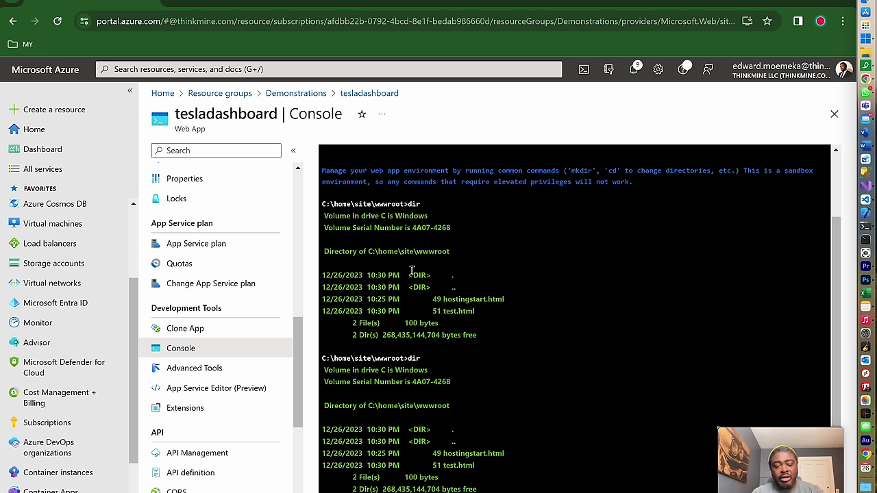
scroll(411, 269, "down", 1)
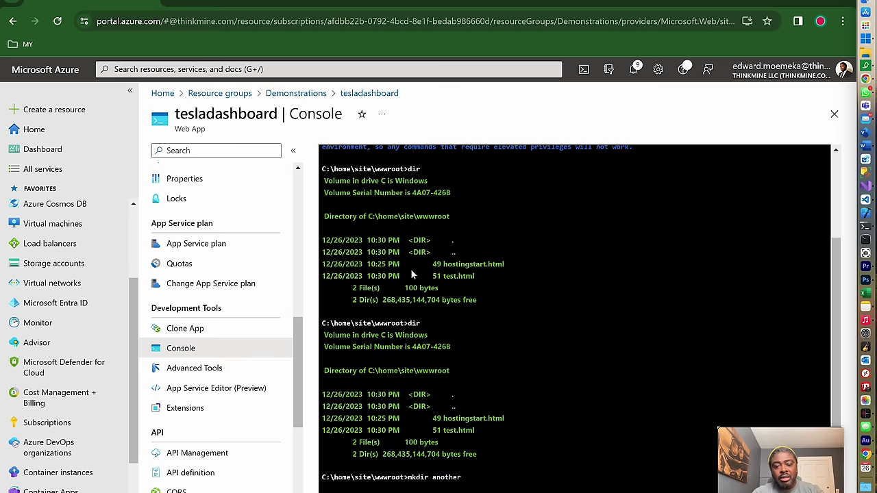
scroll(411, 271, "down", 5)
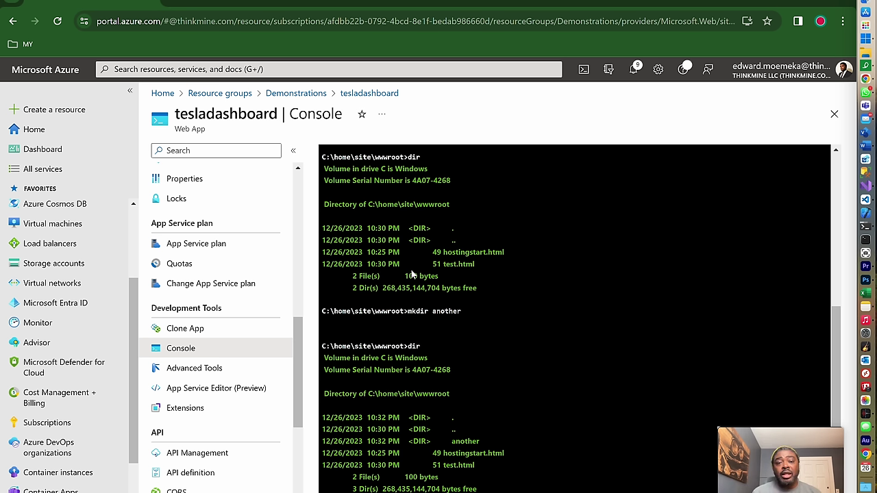
left_click(353, 4)
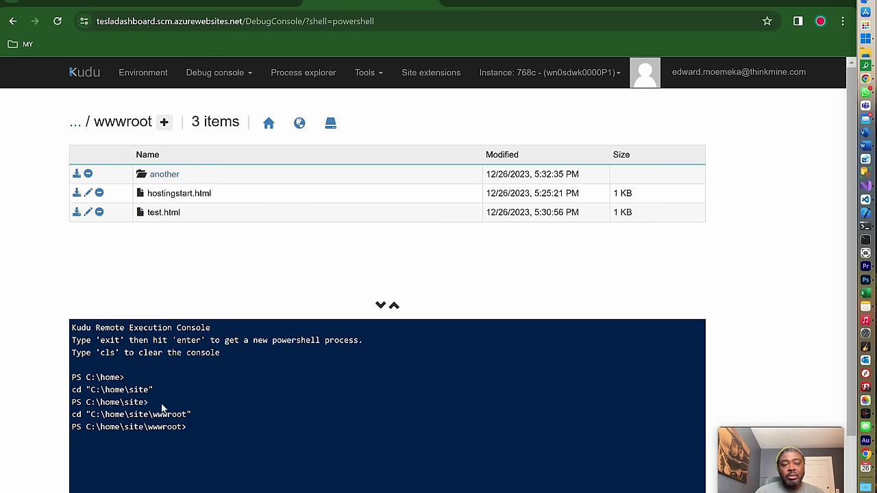
- List wwwroot's contents in the Kudu PowerShell console with dir and ls
left_click(200, 435)
type("dir")
key("Return")
type("ls")
key("Return")
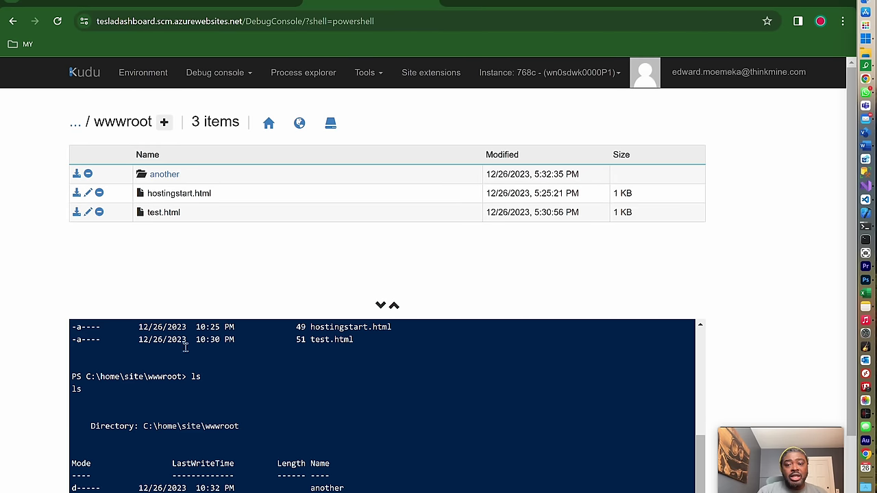
scroll(619, 309, "down", 2)
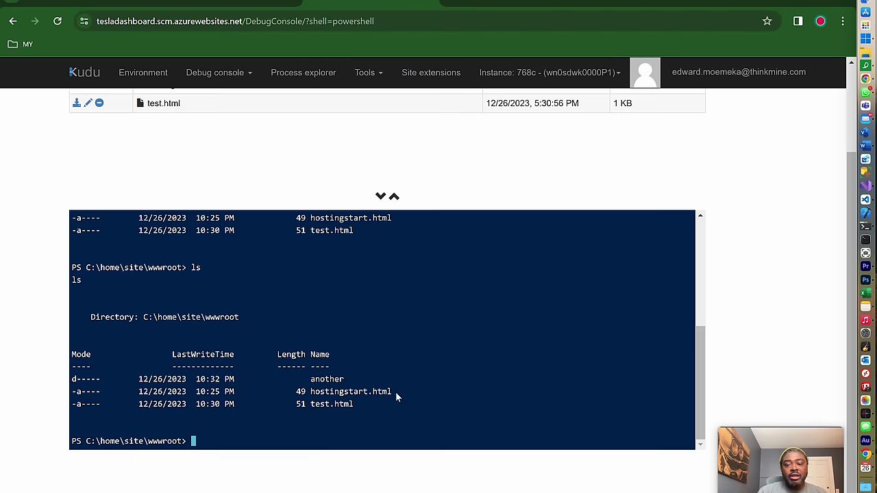
scroll(257, 434, "up", 3)
scroll(246, 384, "up", 1)
scroll(224, 198, "up", 2)
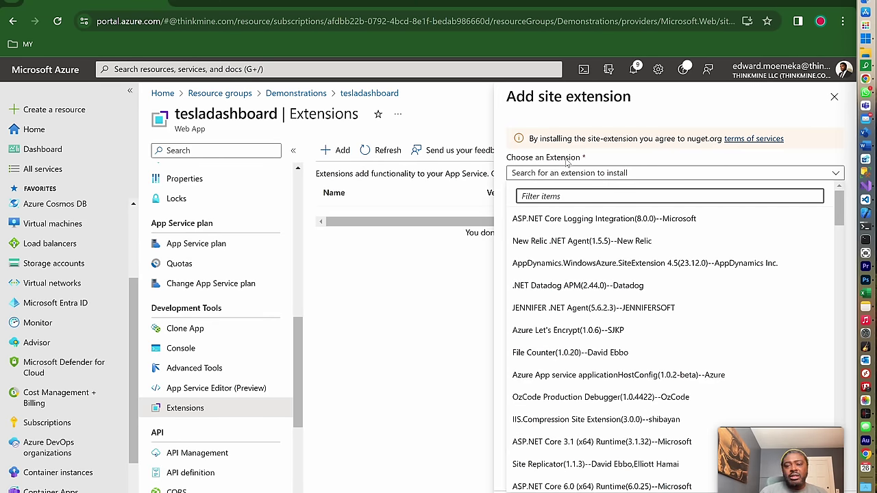
- Browse the installable site extensions, then go to tesladashboard's API Management page
scroll(591, 349, "down", 8)
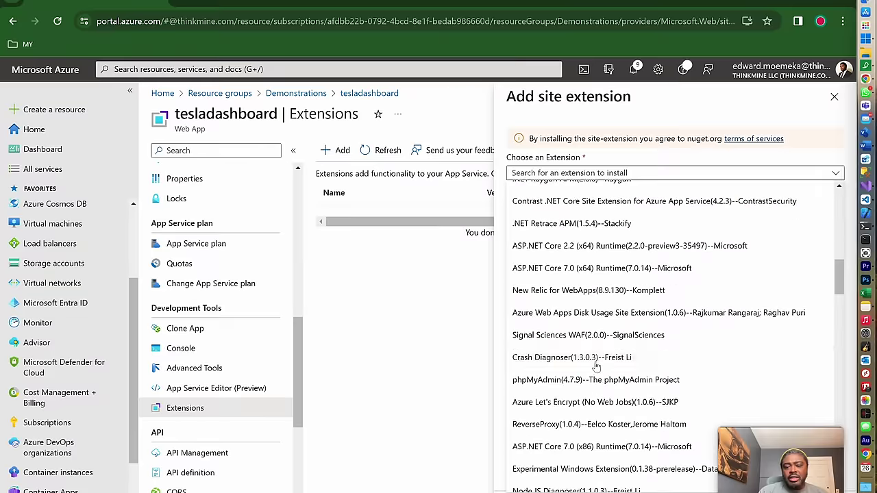
scroll(596, 369, "up", 7)
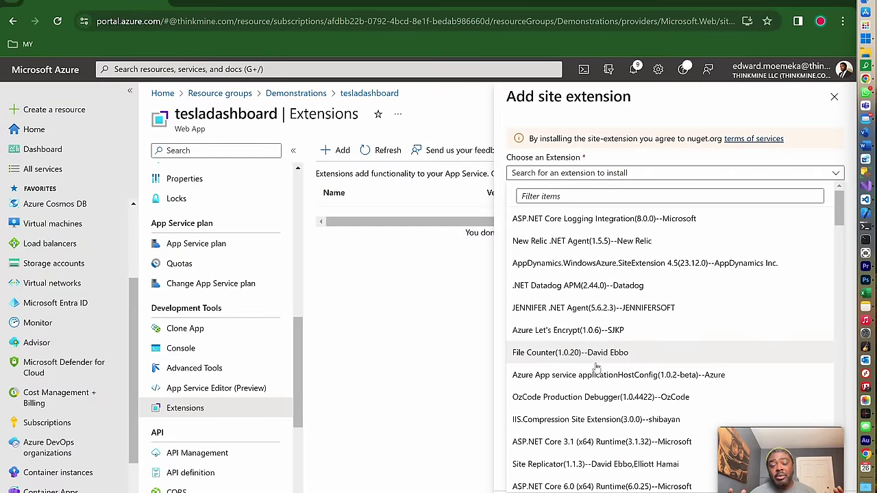
scroll(205, 370, "down", 3)
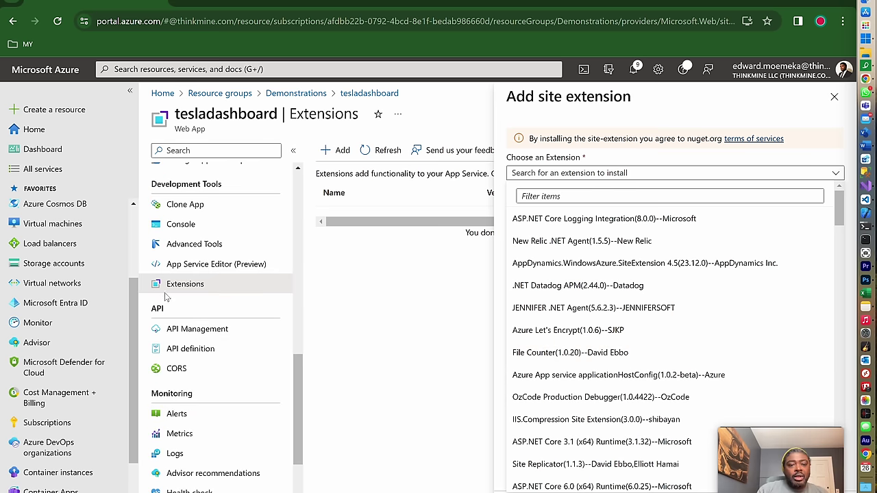
left_click(206, 330)
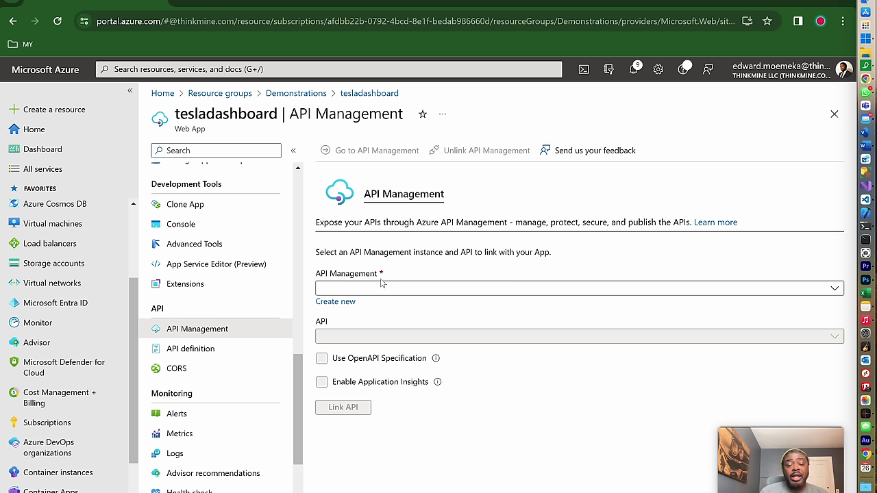
- Review the app's API definition, CORS and Alerts pages, ending on Metrics
left_click(219, 351)
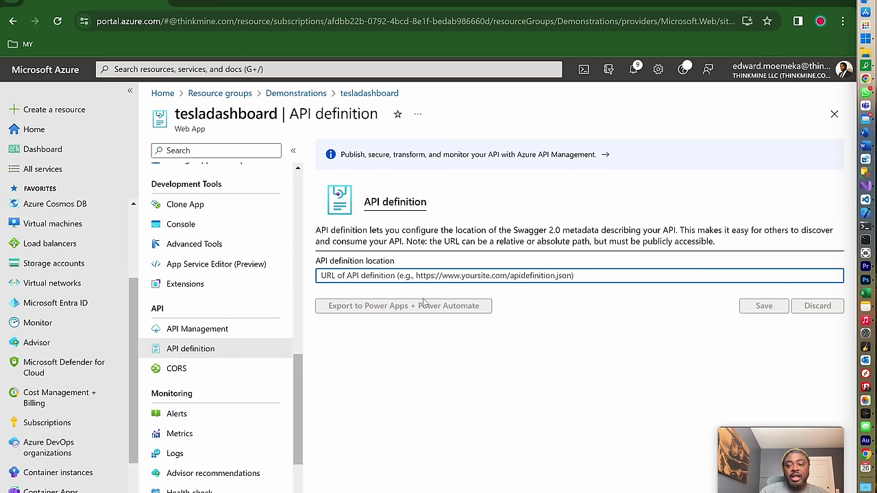
left_click(188, 376)
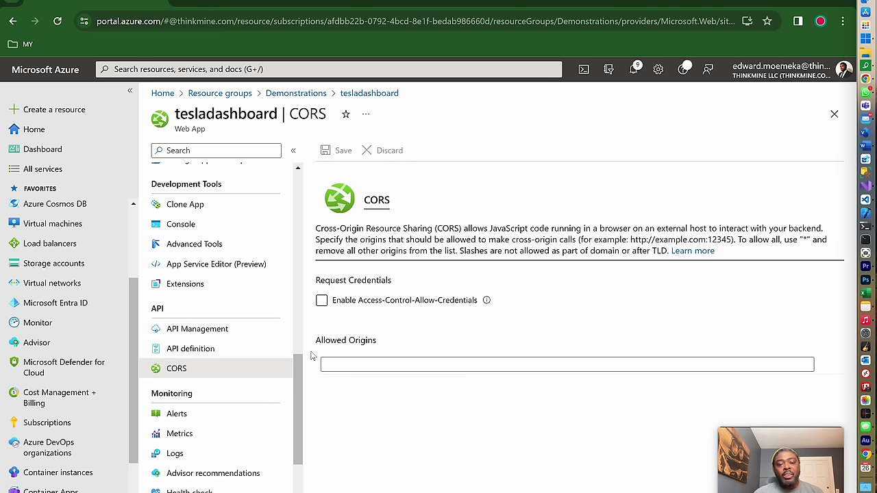
scroll(205, 411, "down", 3)
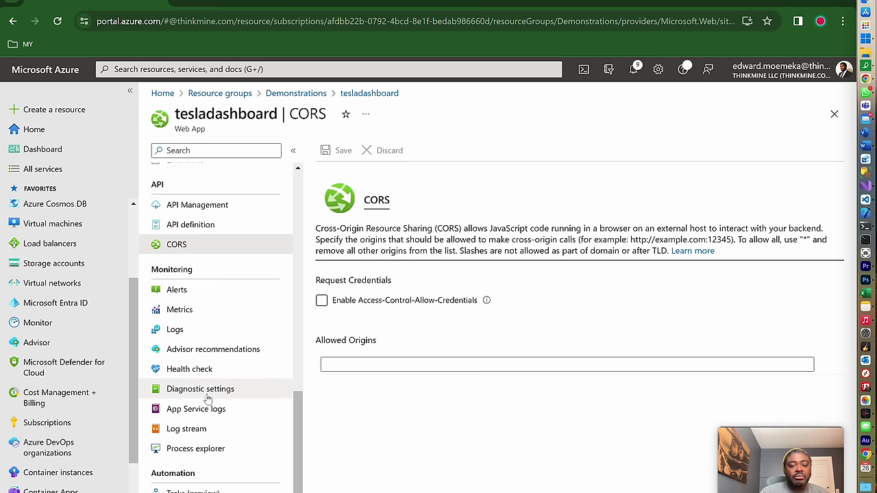
left_click(215, 298)
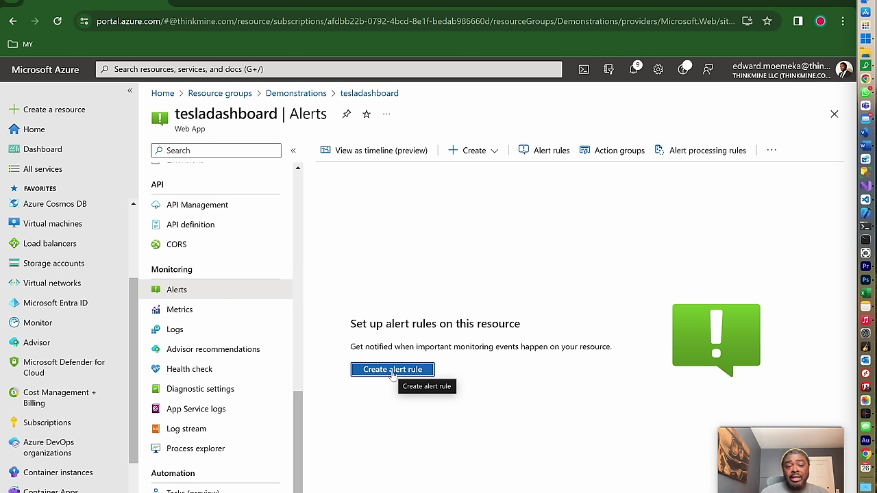
left_click(189, 312)
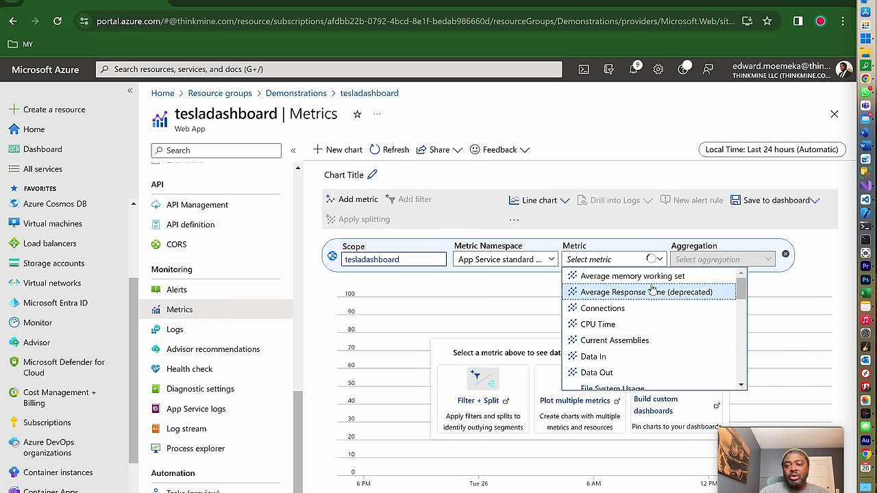
- Browse the available metrics, then move to the app's Logs page
scroll(620, 332, "down", 2)
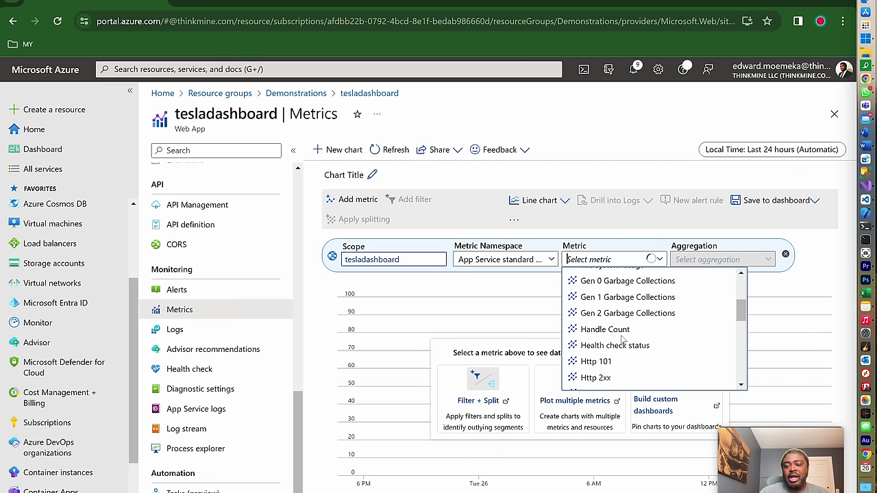
scroll(617, 361, "down", 2)
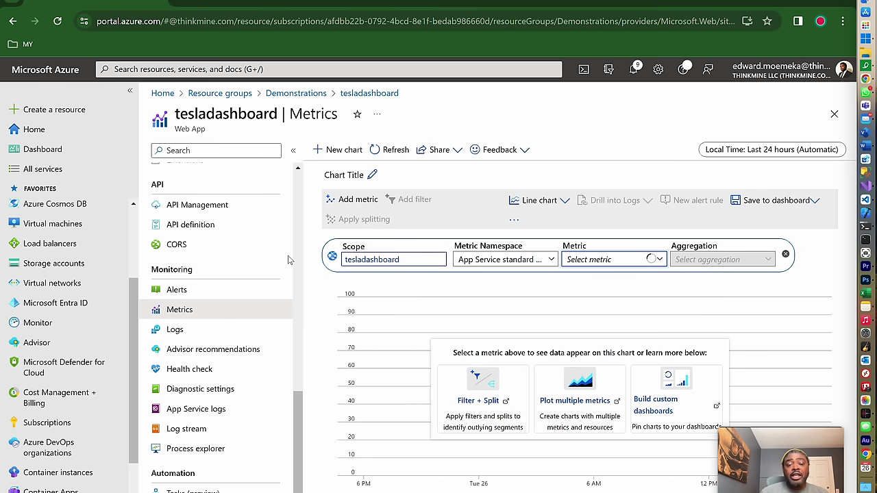
left_click(174, 332)
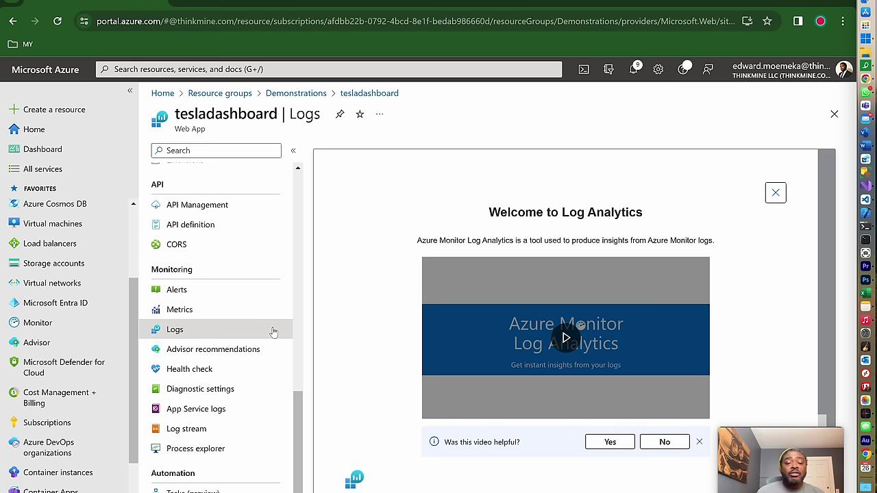
- Enable Health check for tesladashboard after glancing at Advisor recommendations
left_click(200, 375)
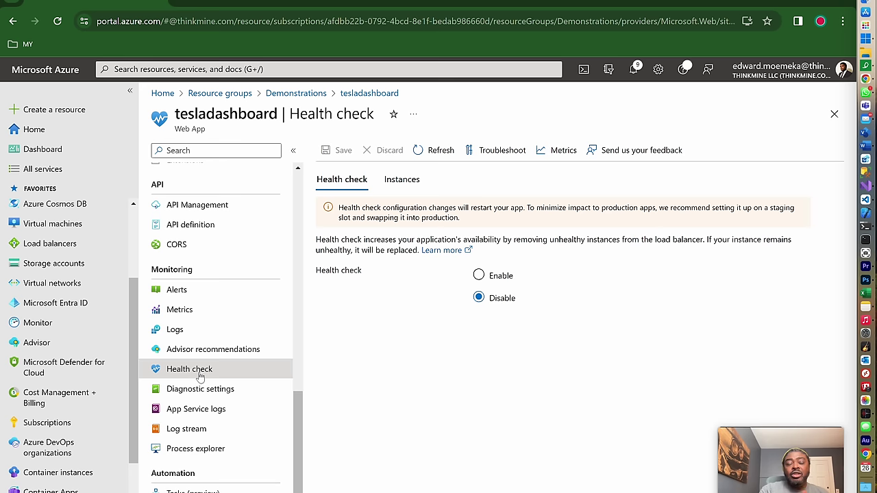
left_click(206, 352)
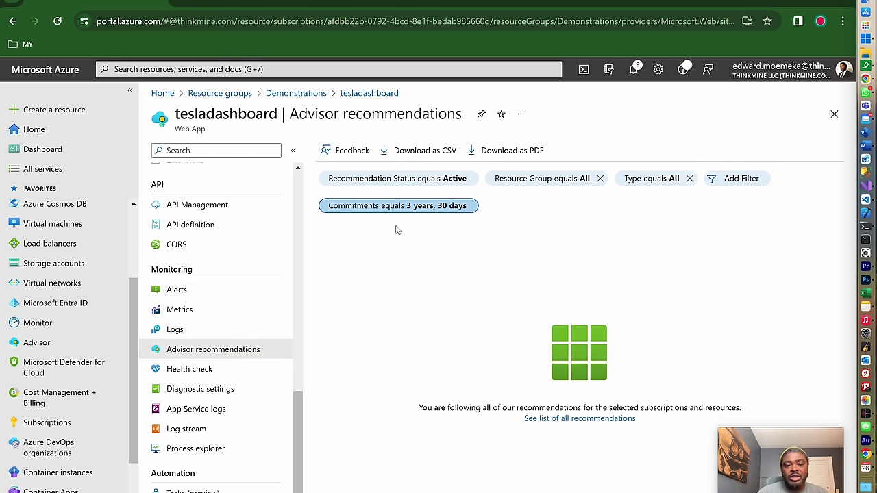
left_click(216, 368)
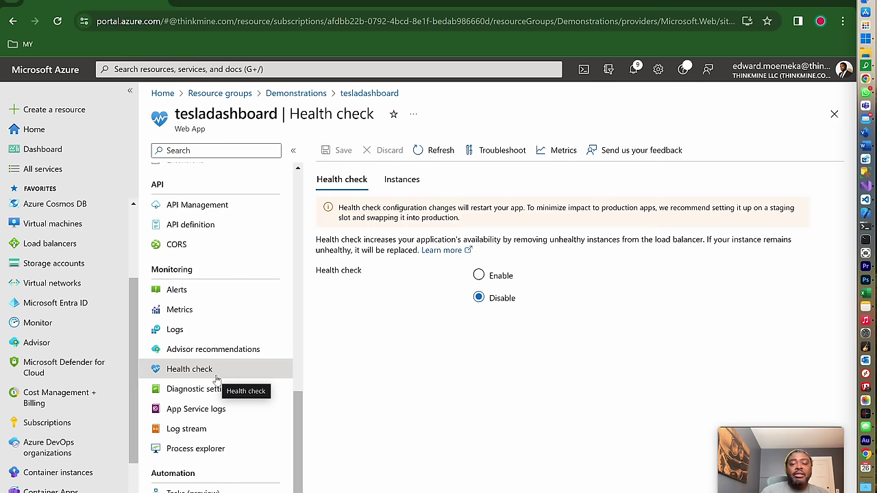
left_click(478, 275)
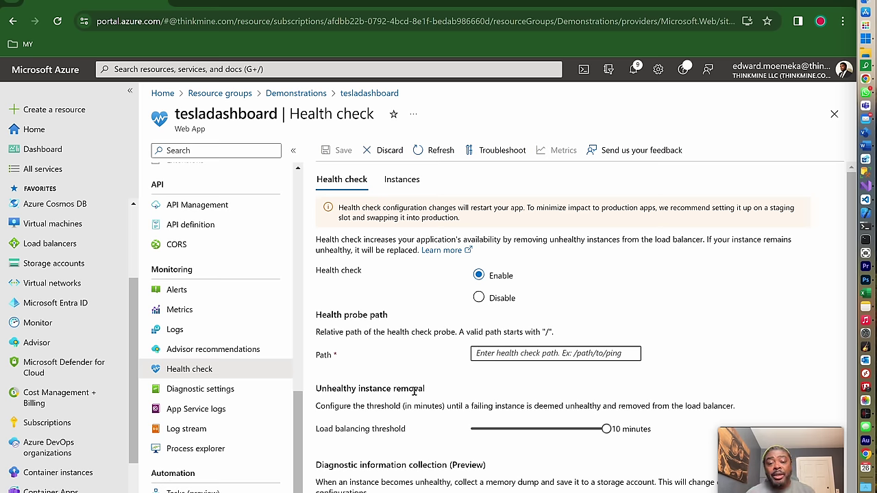
- Review the collectable log types in Diagnostic settings, then view App Service logs
left_click(226, 389)
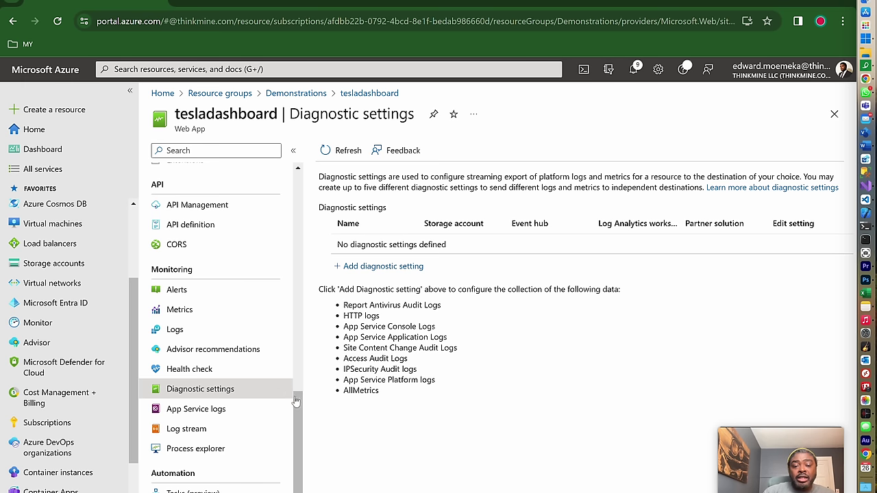
left_click_drag(379, 392, 339, 310)
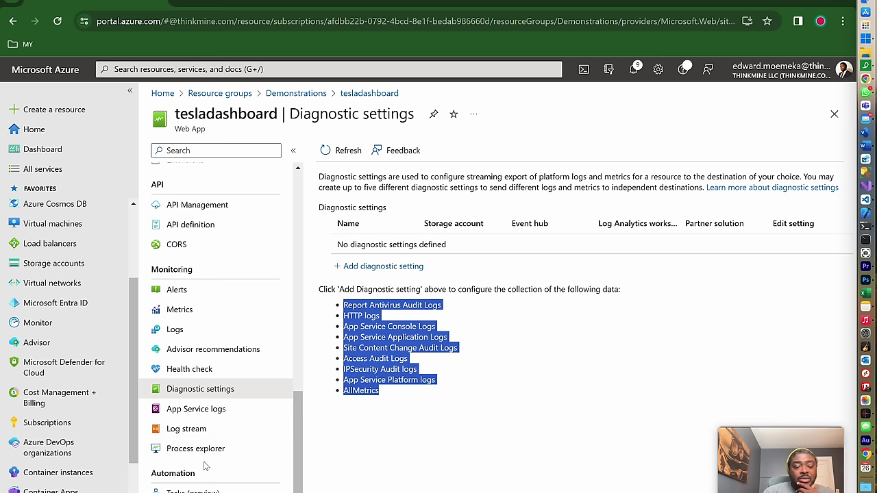
left_click(200, 409)
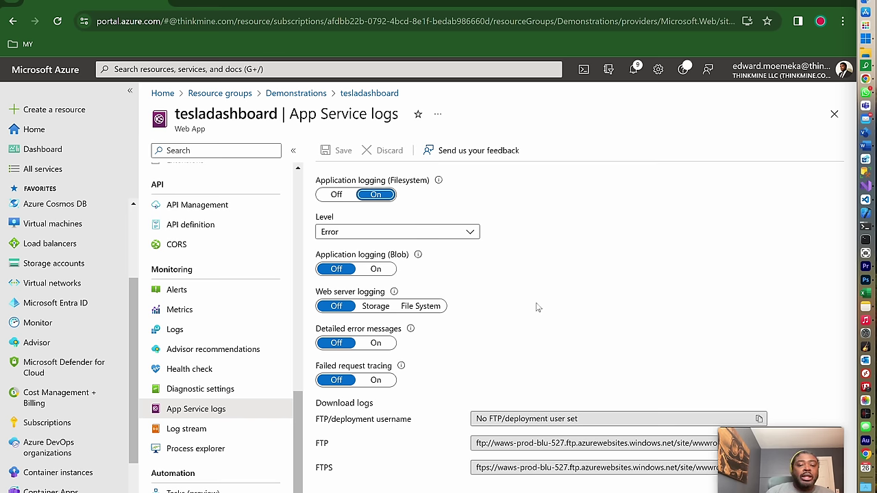
- Try Blob application logging on then off, keep Error level, and discard edits for Log stream
left_click(377, 269)
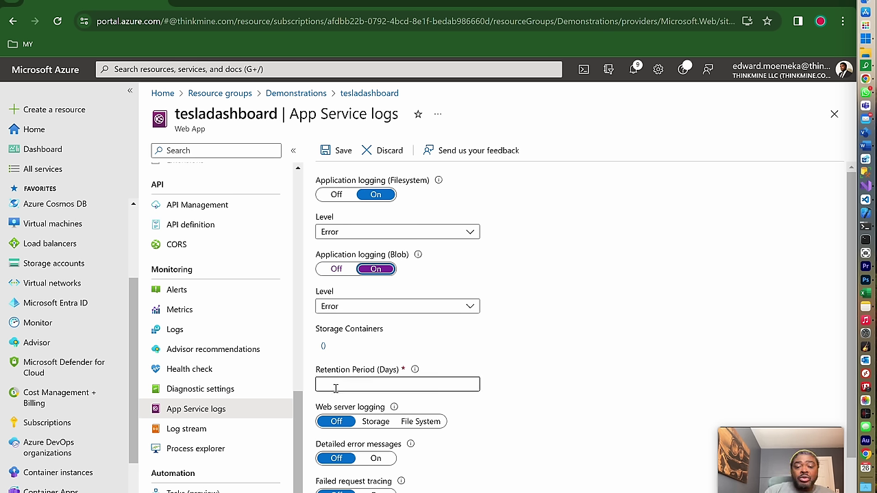
left_click(337, 270)
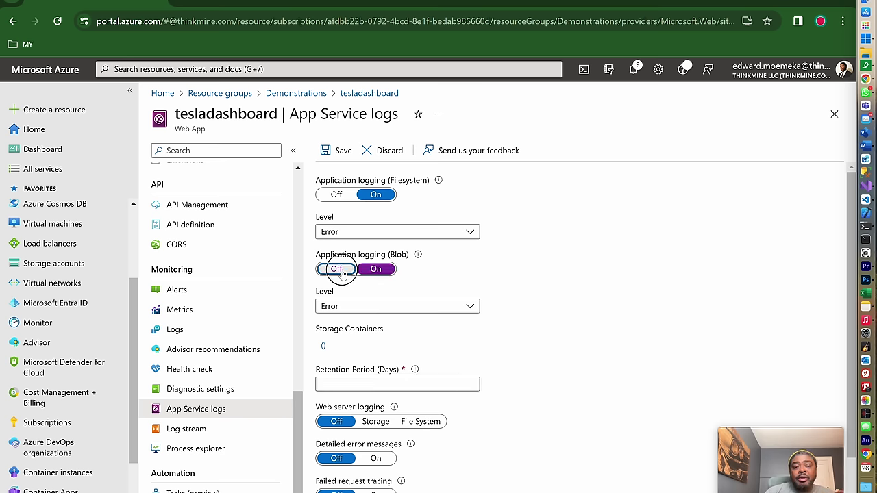
left_click(431, 235)
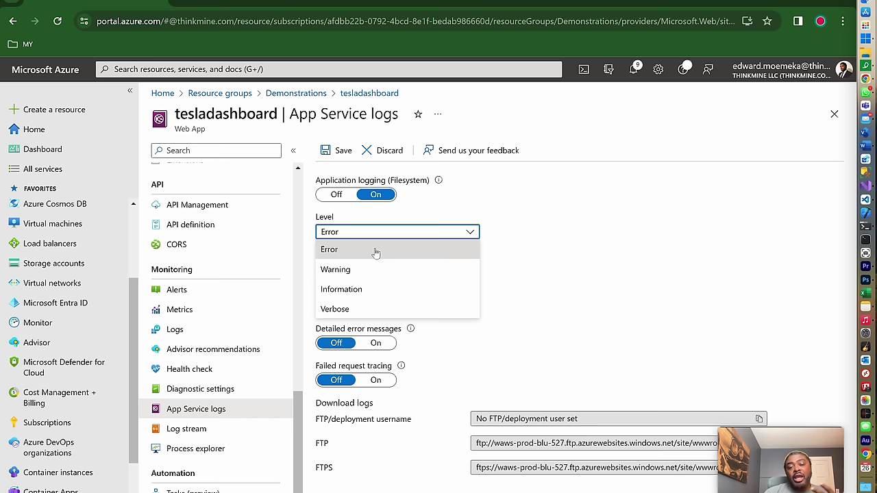
left_click(546, 255)
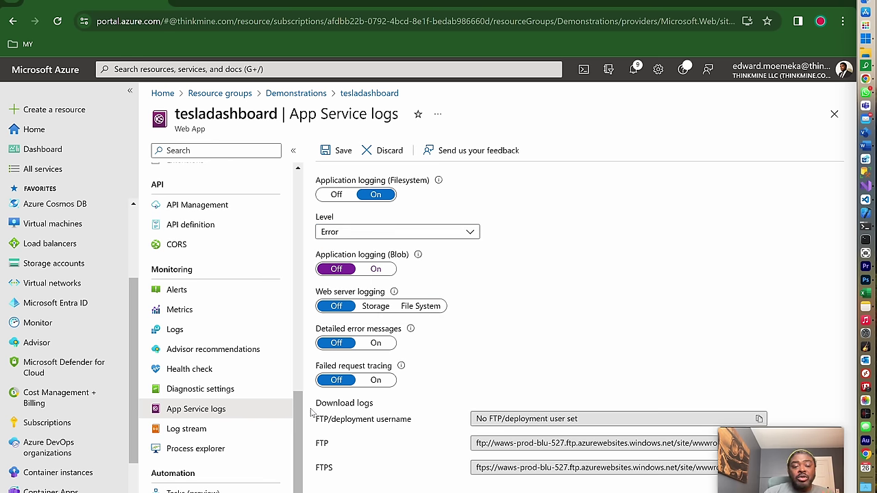
scroll(198, 414, "down", 1)
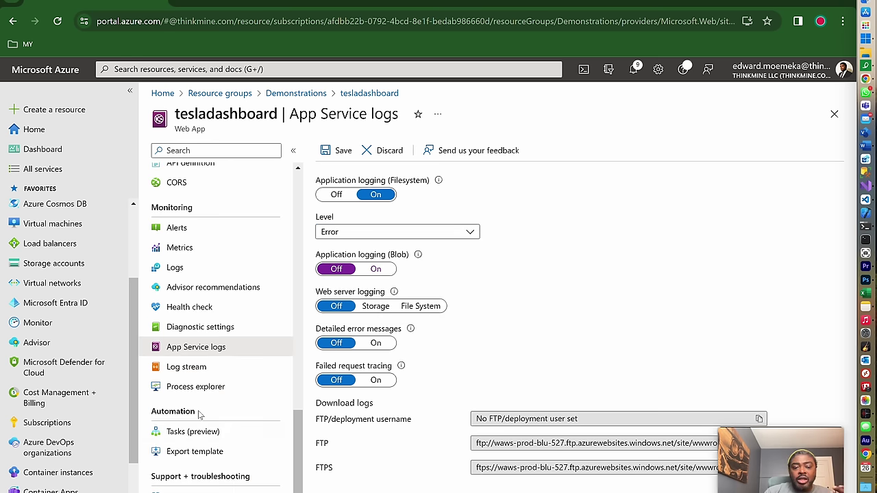
left_click(183, 366)
left_click(485, 98)
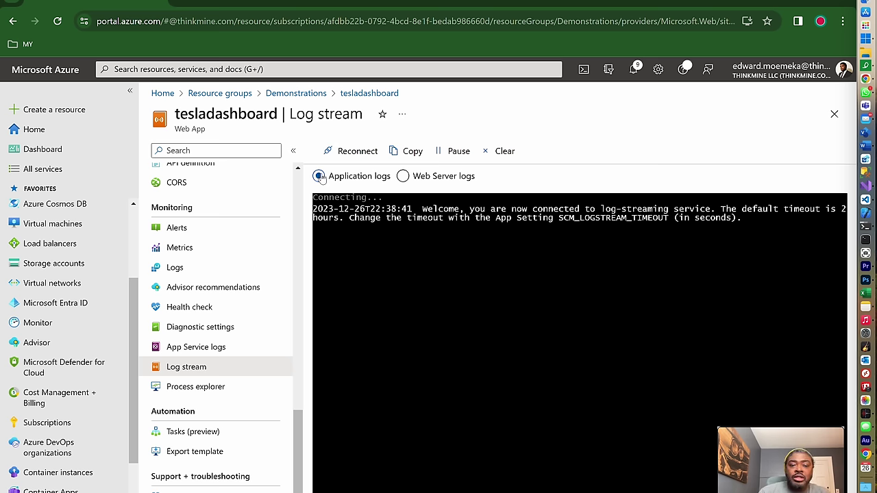
- Switch the live log stream to Web Server logs, then view Tasks (preview)
left_click(405, 176)
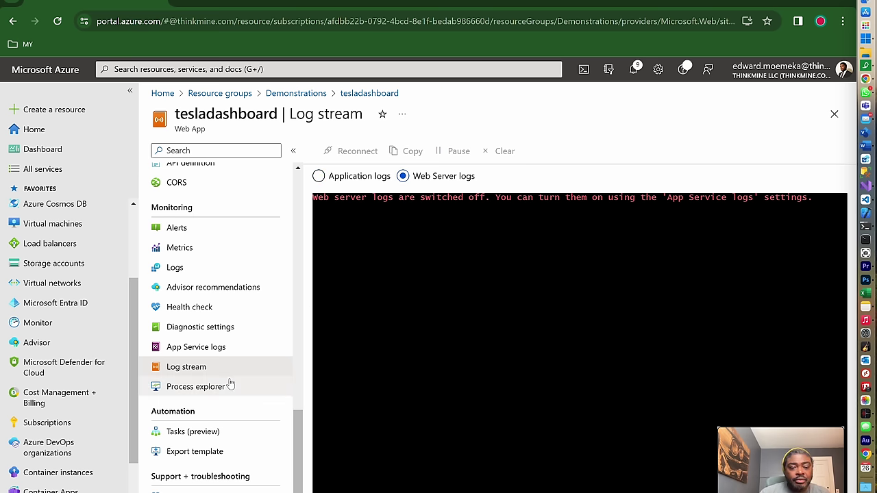
left_click(204, 435)
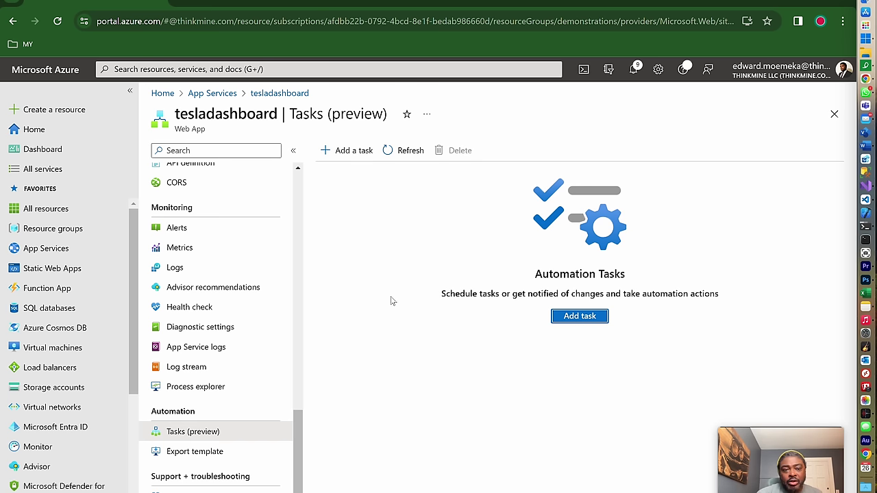
- Browse the Add a task templates, then view the app's exported JSON template
left_click(345, 151)
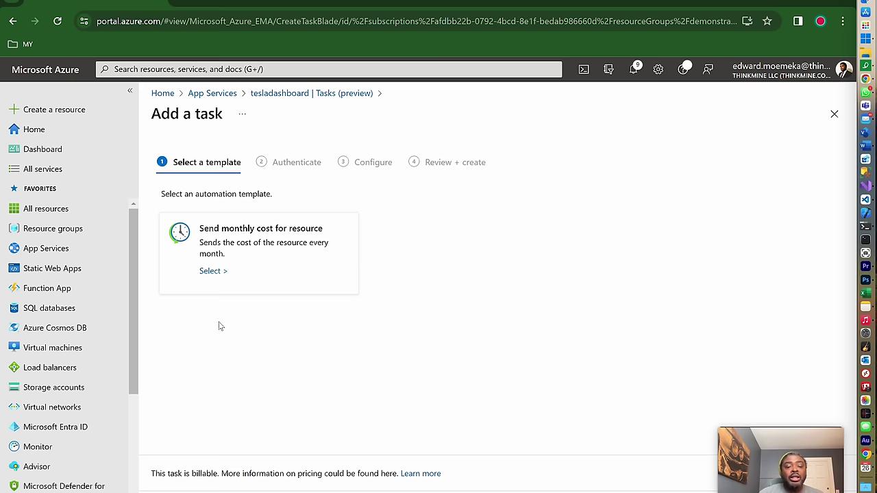
left_click(159, 453)
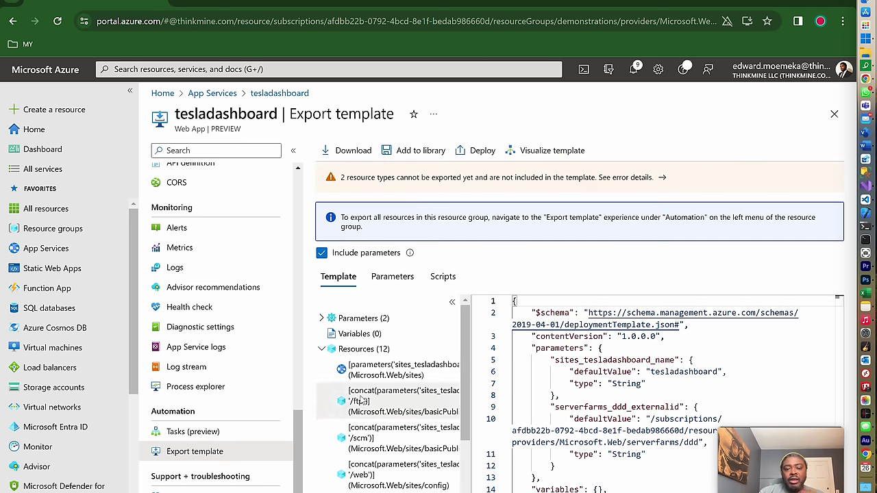
- Scroll through the exported template JSON, then bring up the Visual Studio 2022 start window
scroll(541, 408, "down", 5)
scroll(620, 430, "down", 5)
scroll(620, 430, "down", 20)
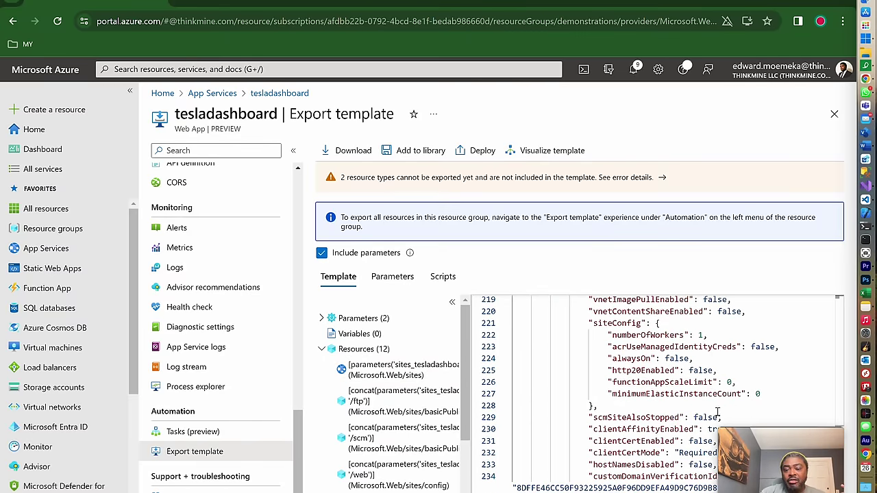
scroll(583, 376, "down", 20)
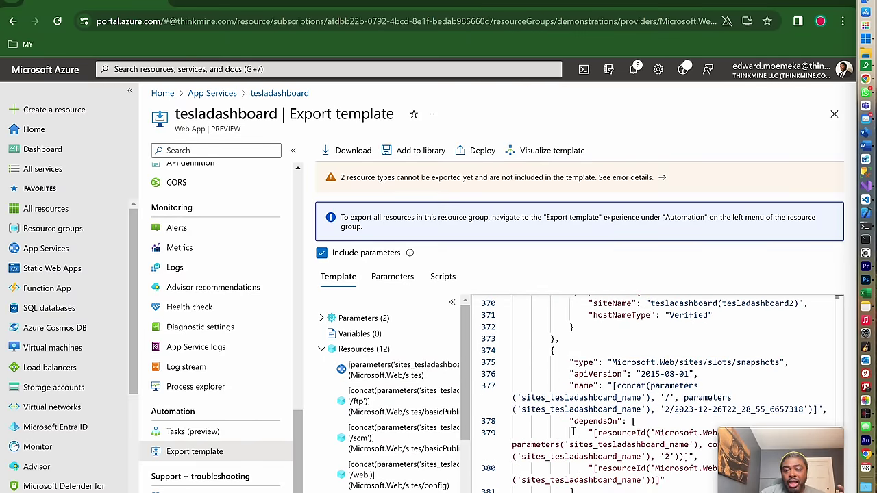
left_click_drag(754, 332, 772, 14)
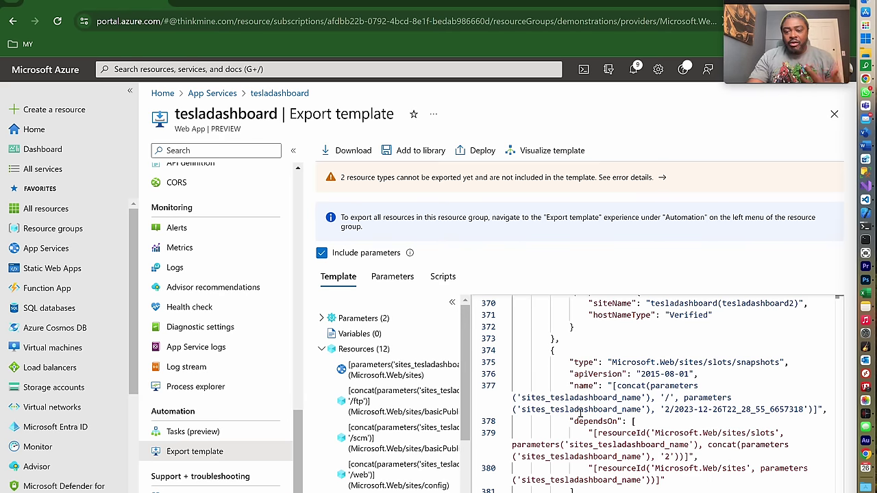
scroll(519, 463, "up", 4)
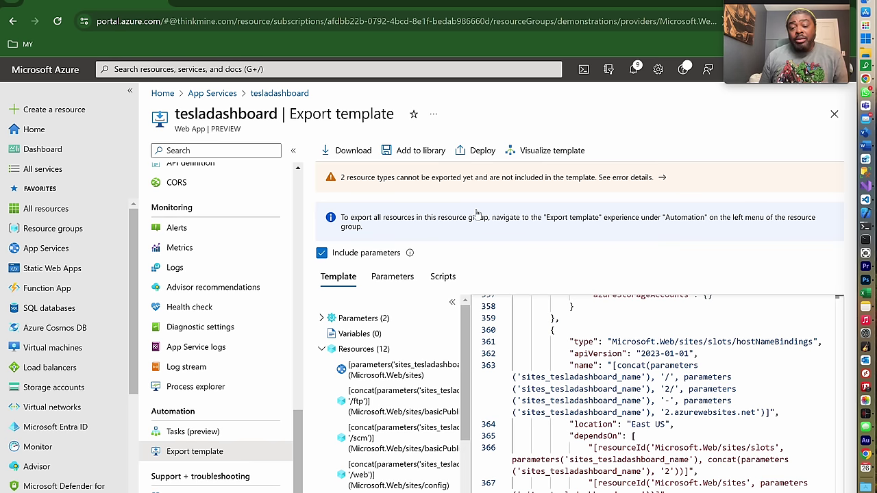
left_click(478, 214)
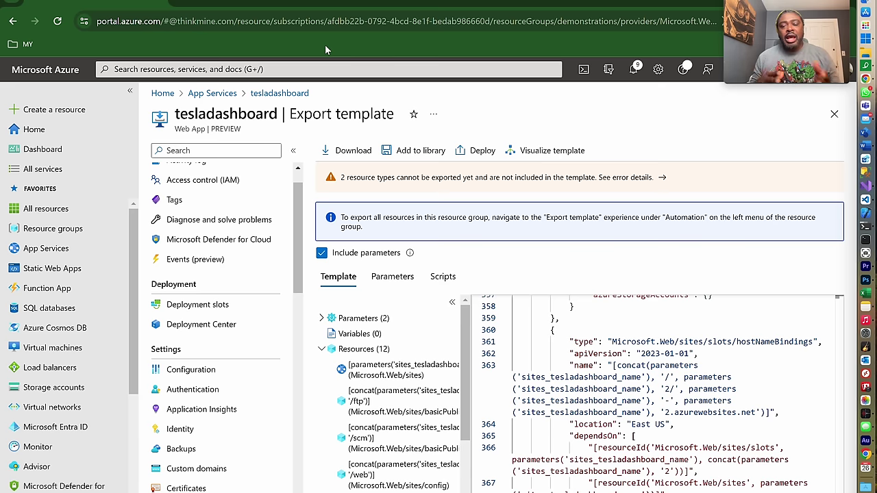
left_click(862, 184)
left_click(713, 250)
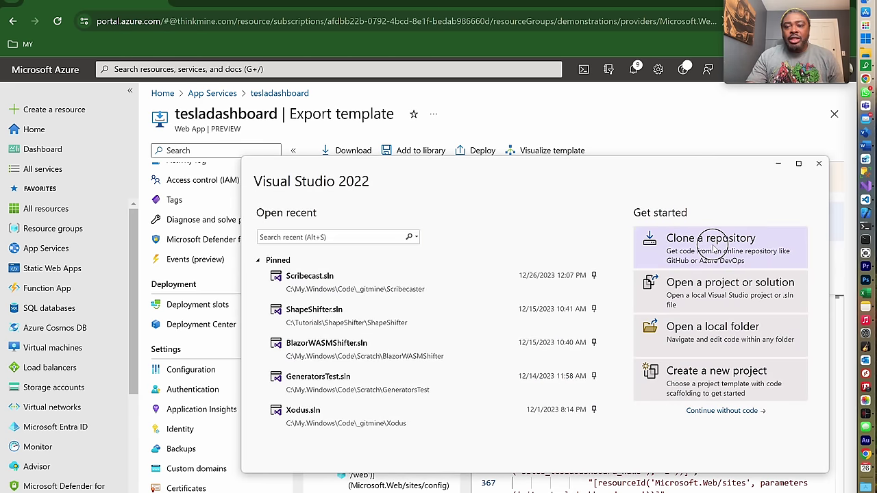
- Start a new project from the Blazor Web App template
left_click(695, 378)
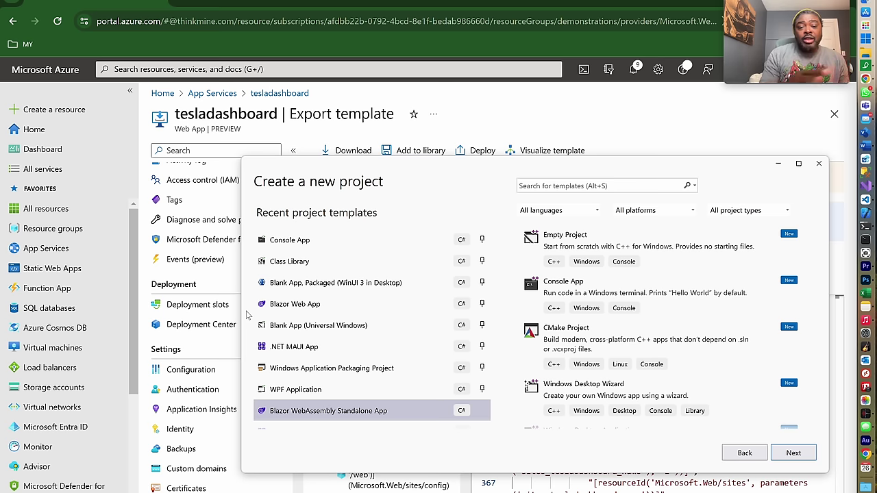
left_click(289, 313)
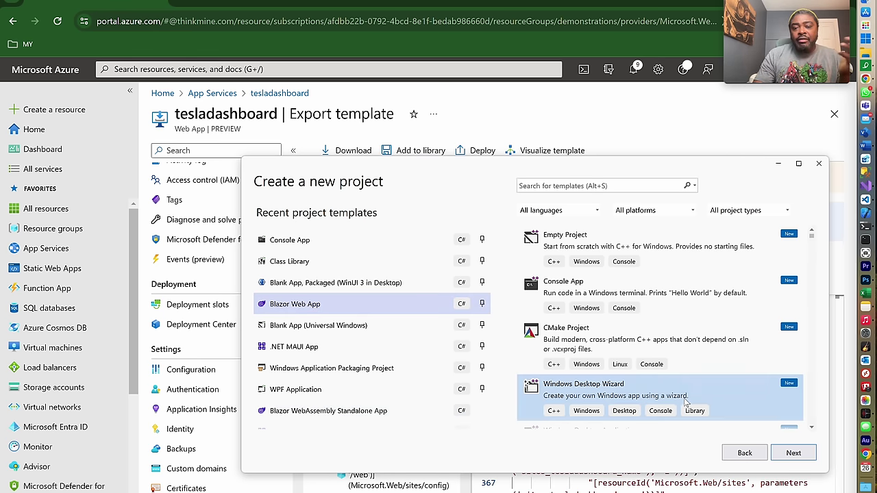
left_click(791, 453)
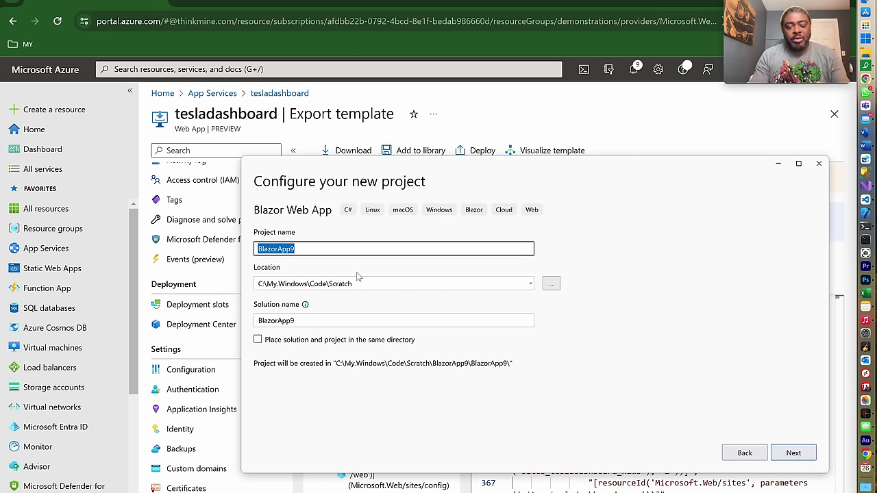
- Name the project TeslaDashboard, disable HTTPS, and create it
type("TeslaDe")
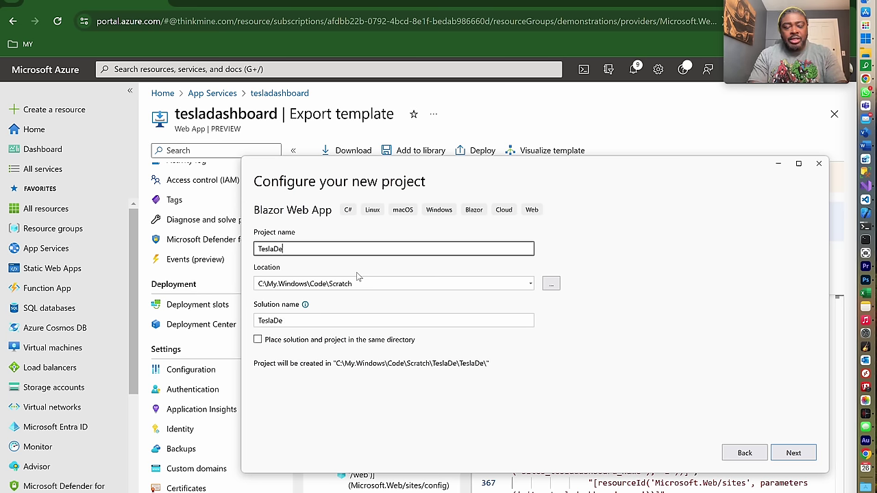
key("BackSpace")
type("ashboard")
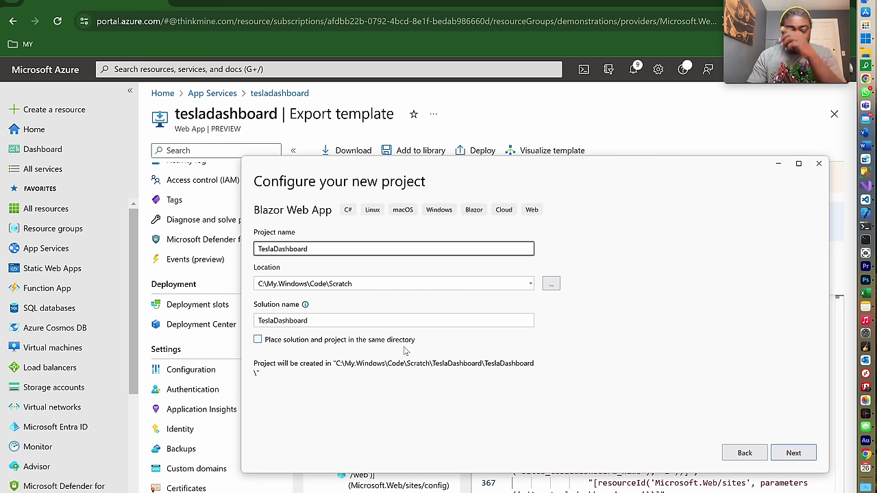
left_click(793, 452)
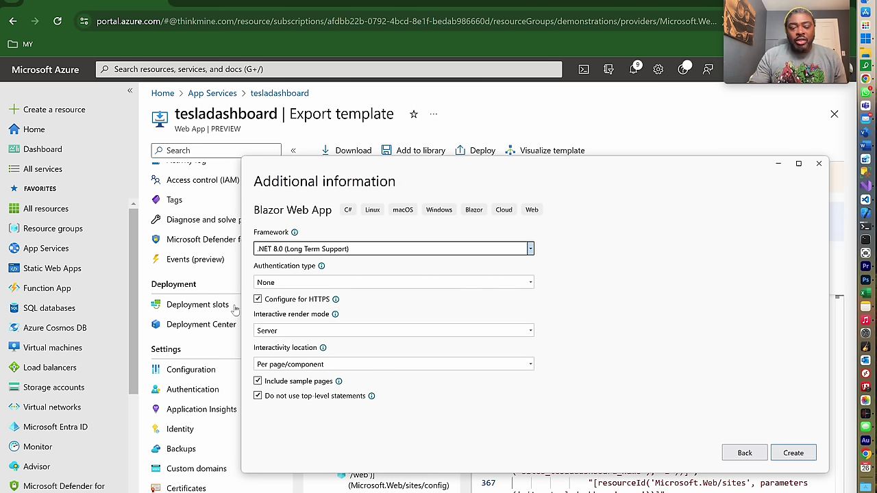
left_click(258, 300)
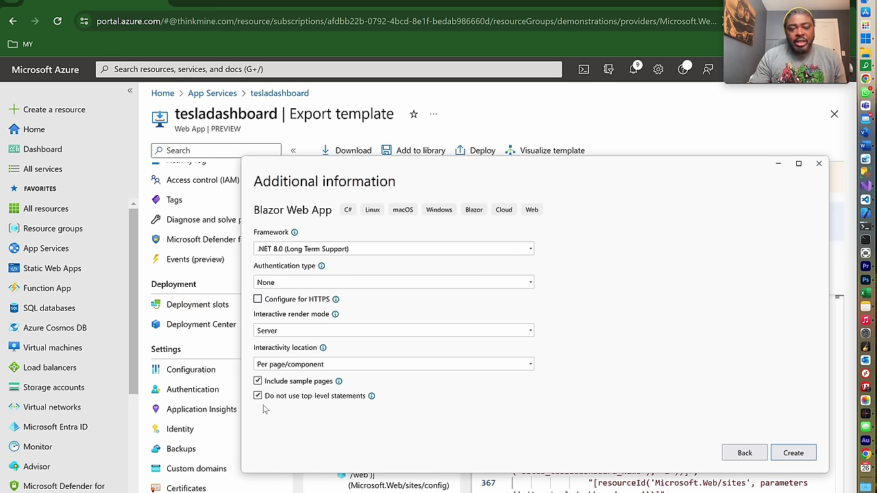
left_click(793, 453)
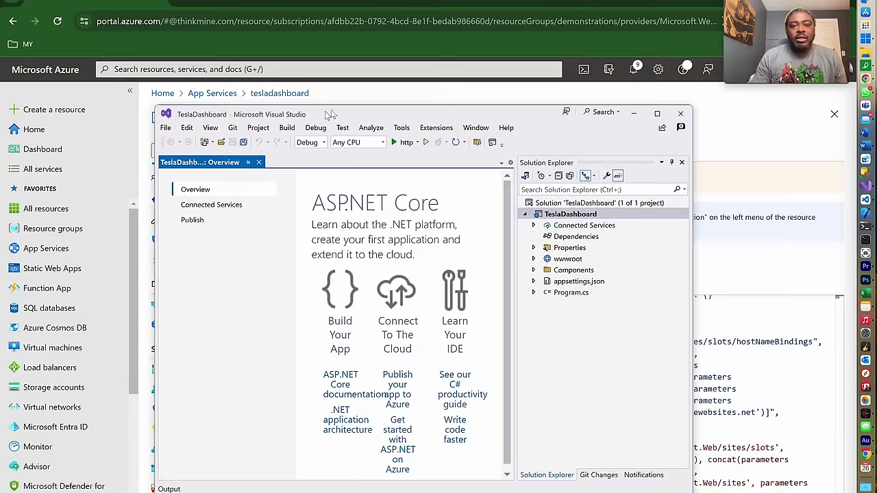
- Maximize Visual Studio, check the TeslaDashboard project's context menu, then run the app locally over http
left_click(659, 115)
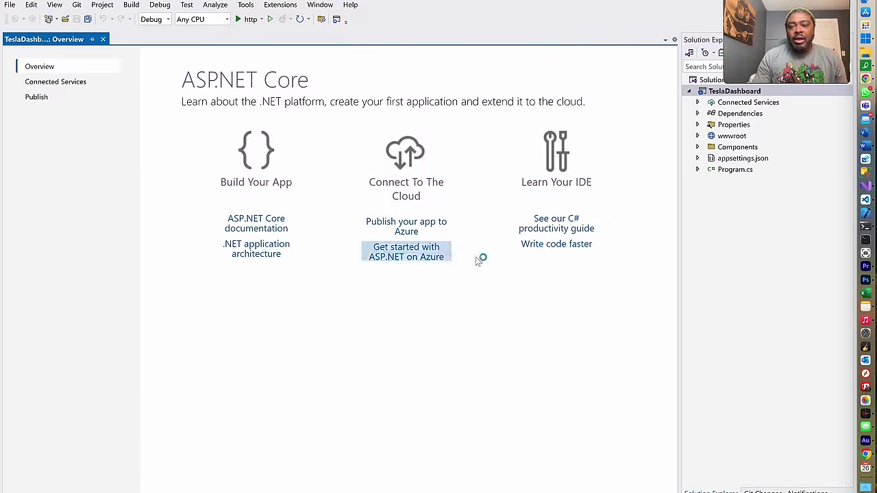
left_click(704, 94)
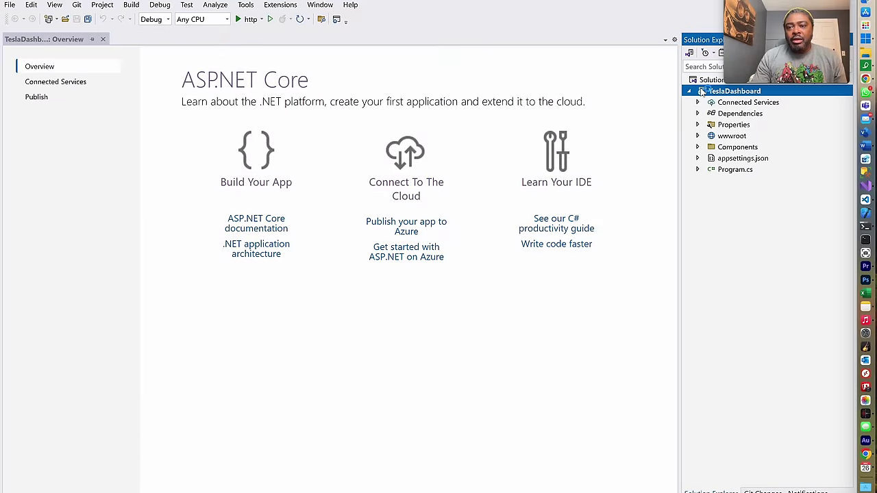
right_click(705, 94)
key("Escape")
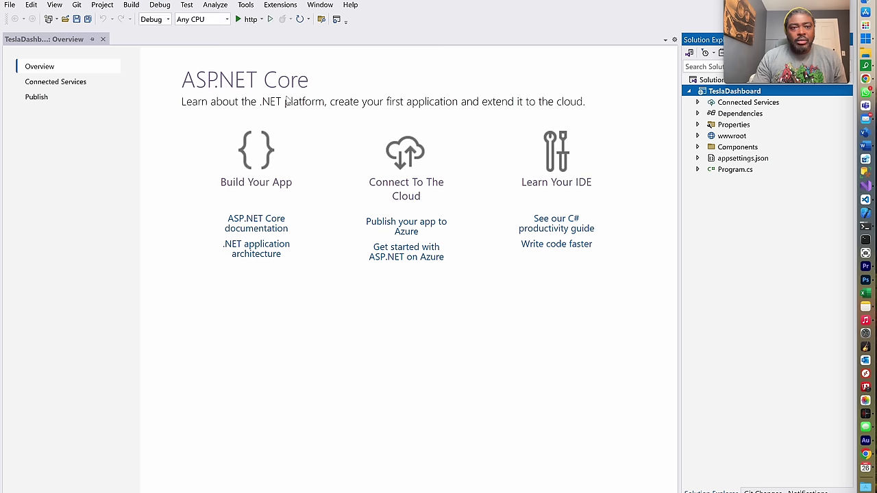
left_click(239, 20)
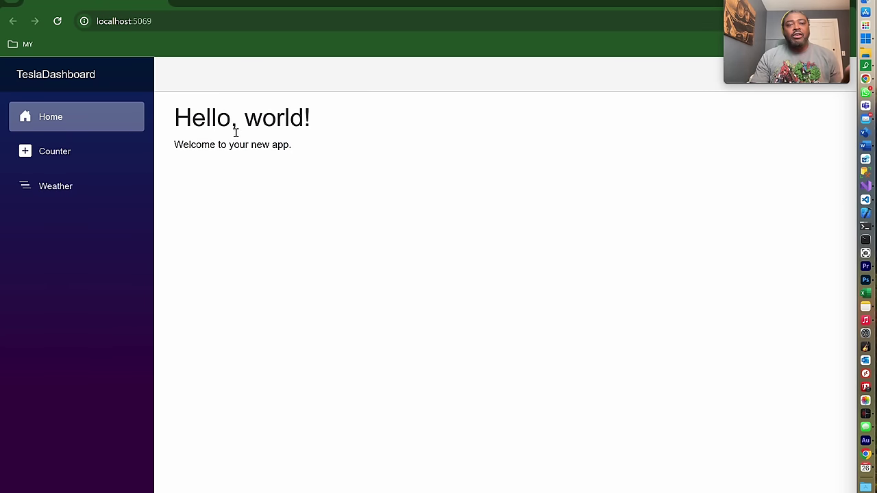
- Visit the Counter and Weather pages and increment the counter several times
left_click(91, 152)
left_click(79, 194)
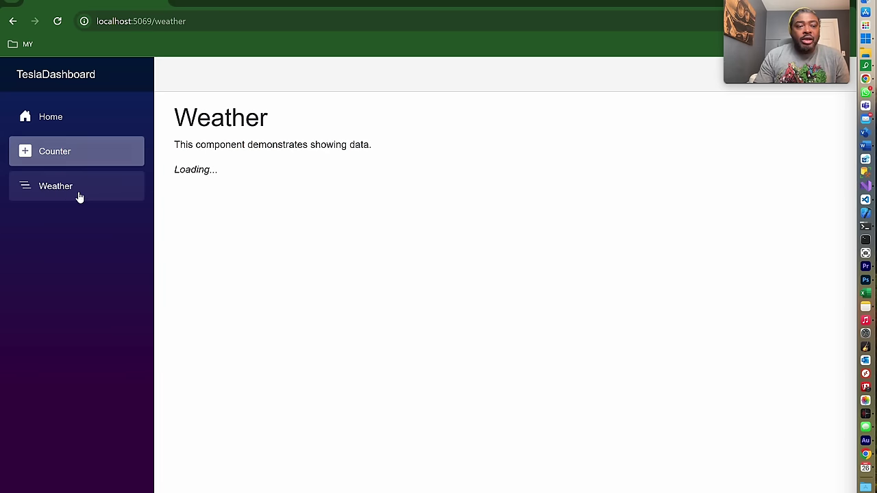
left_click(88, 156)
left_click(213, 180)
left_click(213, 180)
left_click(214, 180)
left_click(213, 181)
left_click(214, 180)
left_click(212, 180)
left_click(212, 181)
left_click(212, 180)
- Revisit the Home, Counter and Weather pages, then restore the browser to a smaller window
left_click(90, 121)
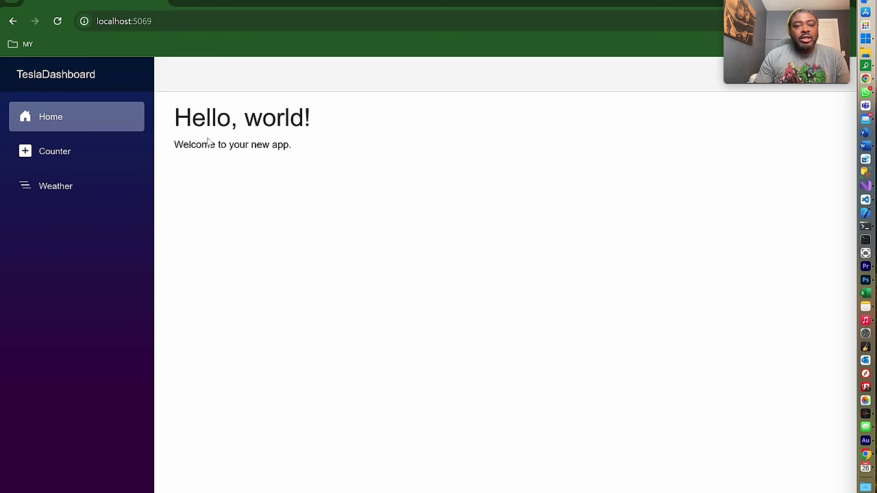
left_click(83, 152)
left_click(76, 186)
left_click_drag(432, 4, 311, 177)
- Stop the running app and start publishing TeslaDashboard to Azure App Service (Windows)
left_click(662, 165)
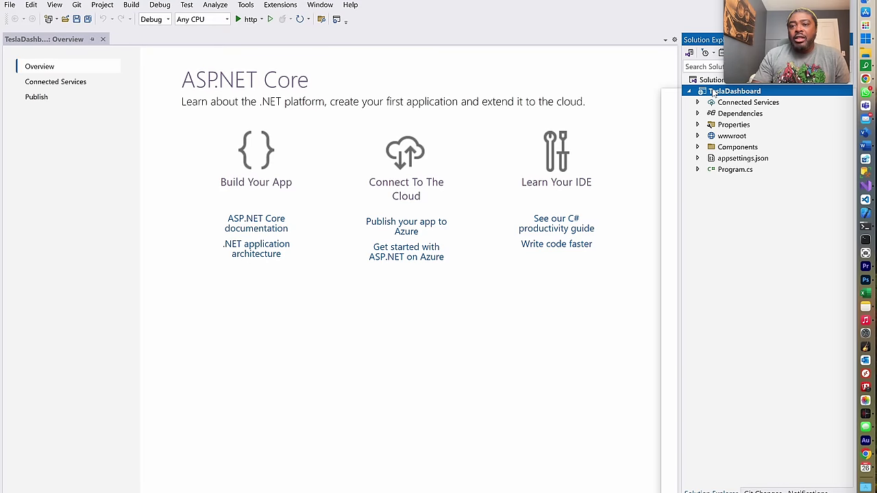
right_click(714, 92)
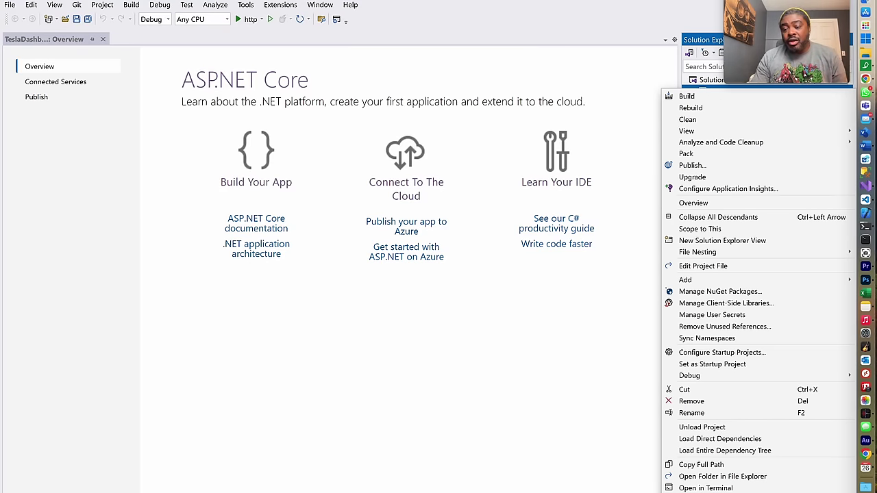
left_click(718, 169)
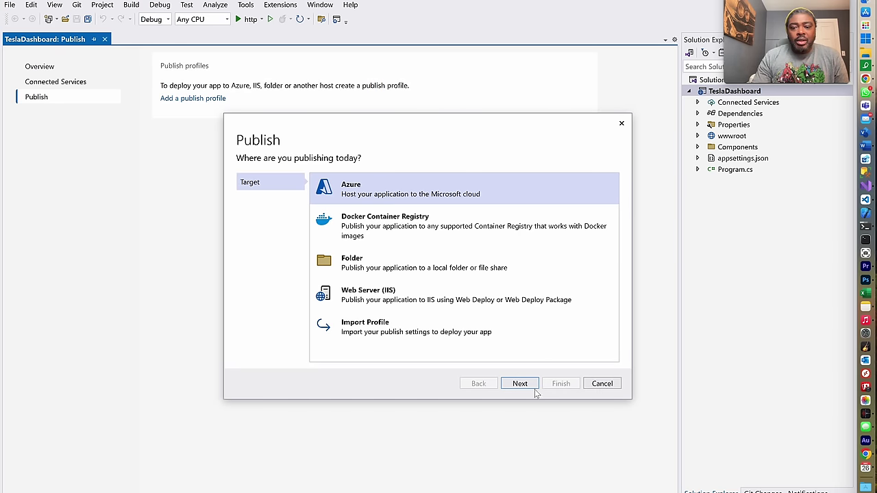
left_click(520, 384)
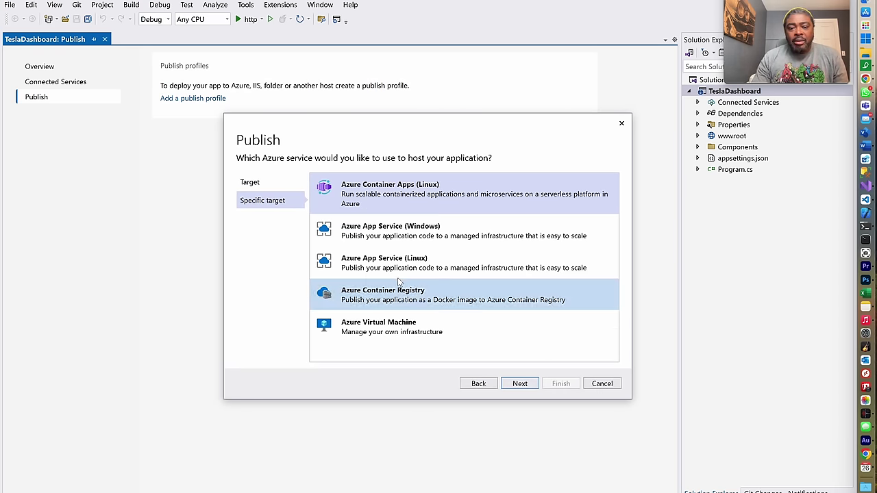
left_click(381, 237)
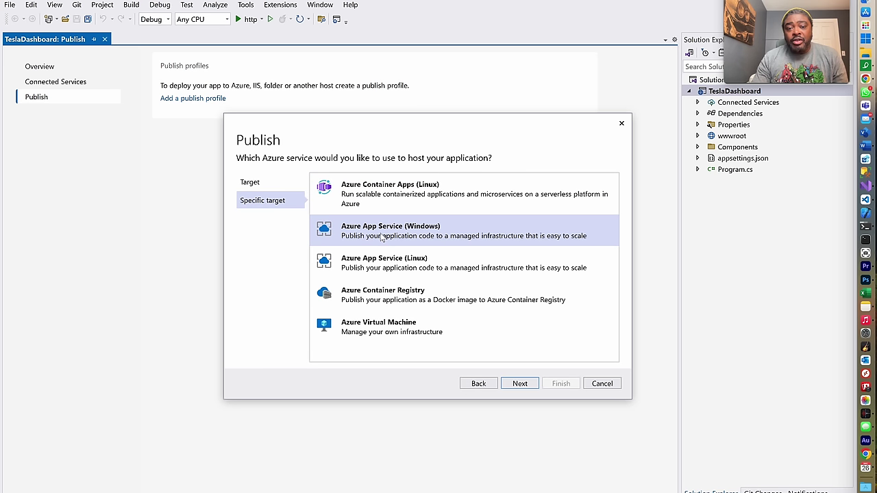
left_click(520, 384)
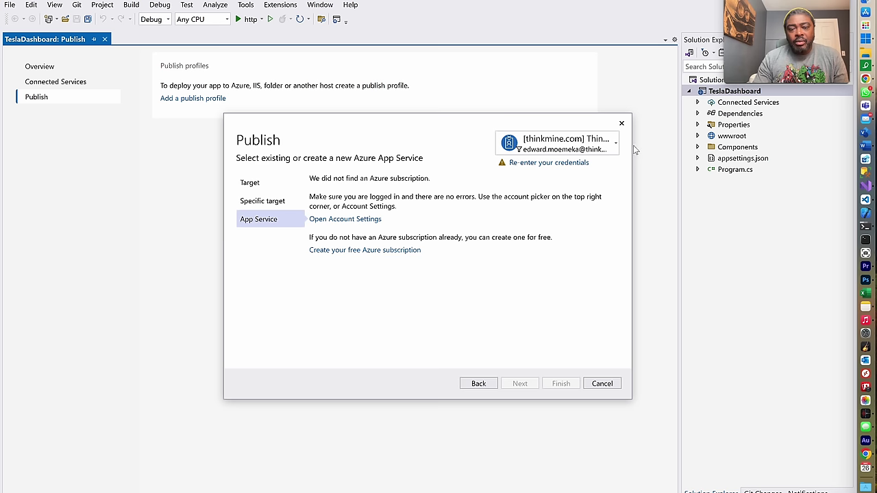
- Target the tesladashboard2 slot under Demonstrations > tesladashboard, with ZIP package deployment off, and finish
left_click(549, 162)
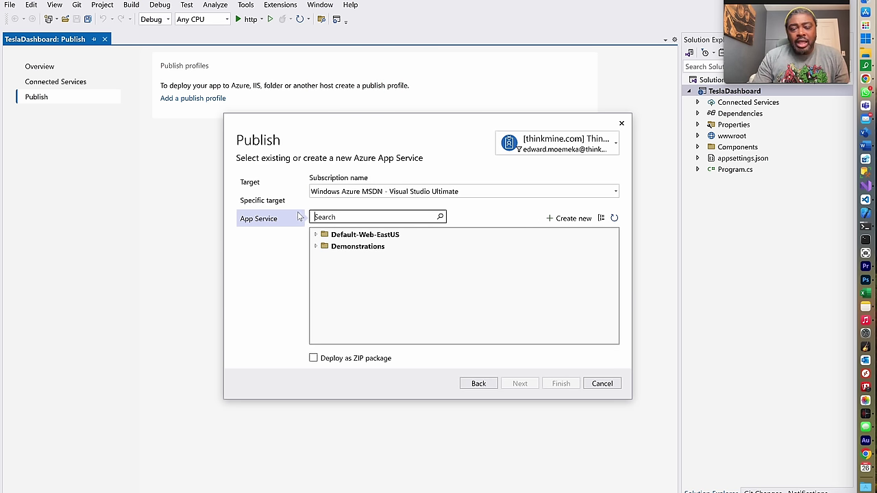
left_click(346, 248)
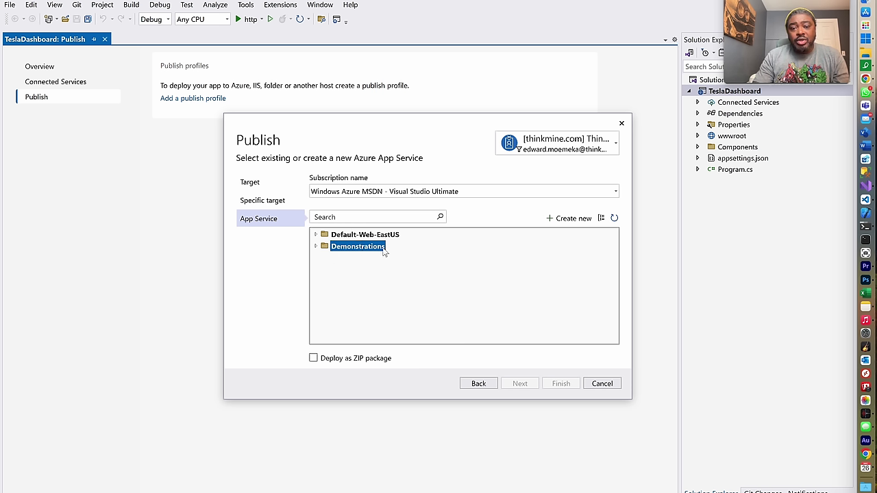
left_click(315, 246)
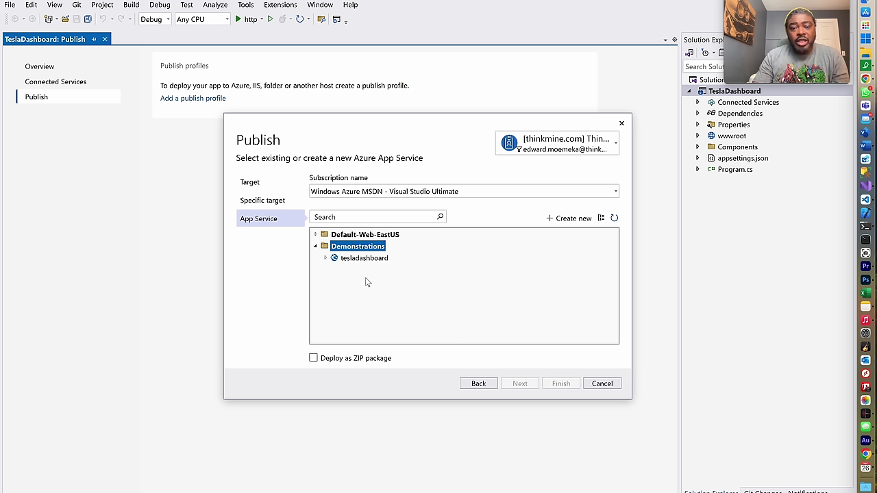
left_click(325, 258)
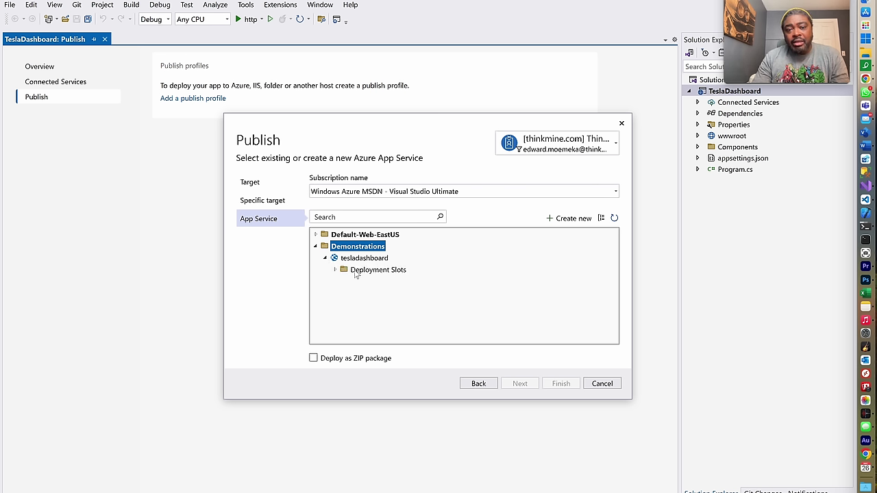
left_click(335, 271)
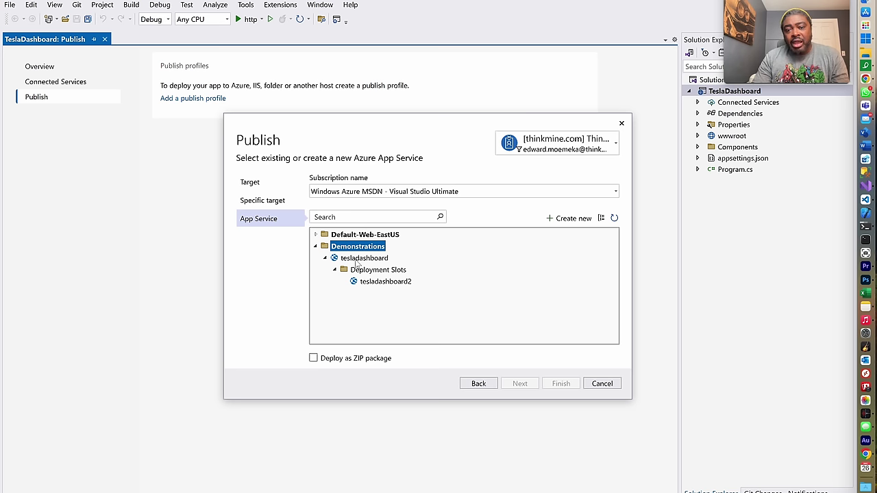
left_click(387, 284)
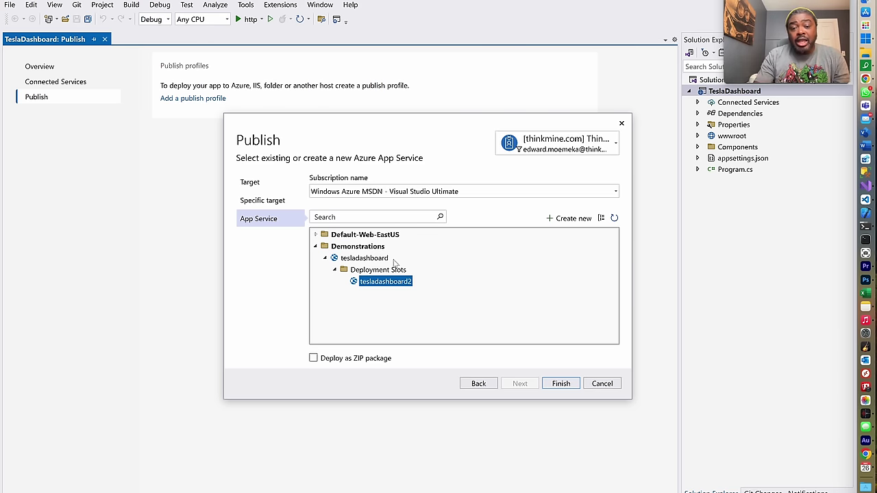
left_click(314, 358)
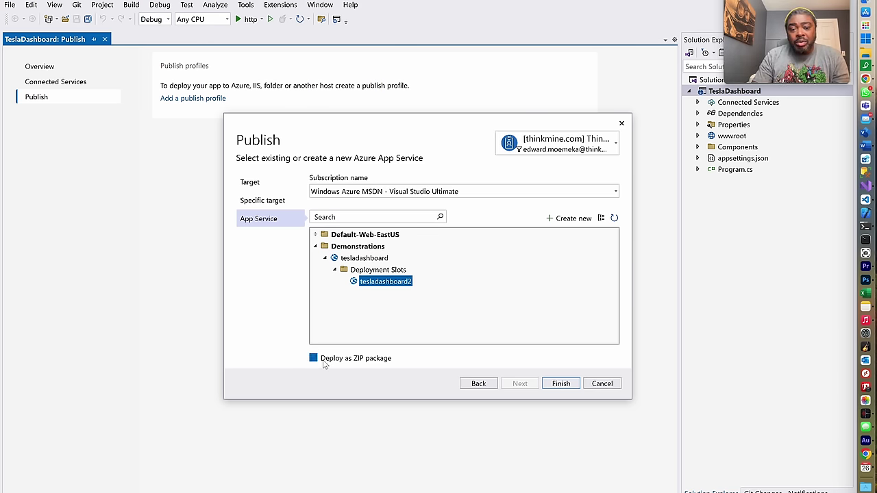
left_click(313, 359)
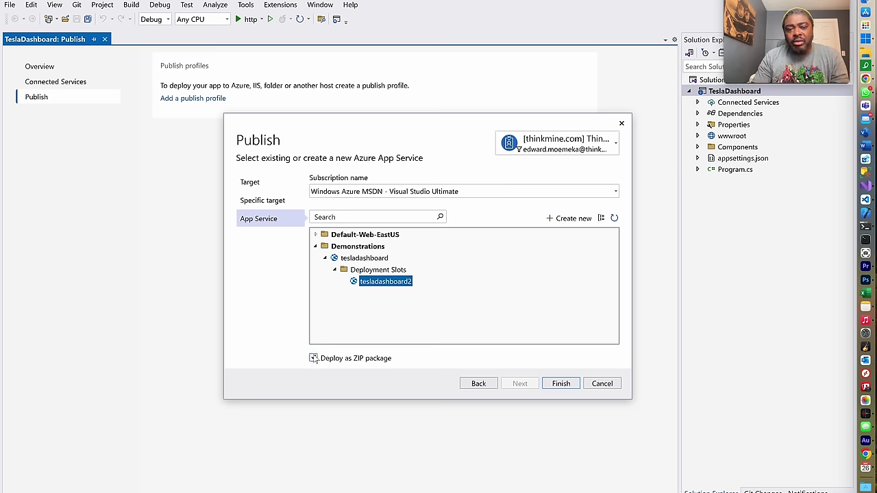
left_click(556, 385)
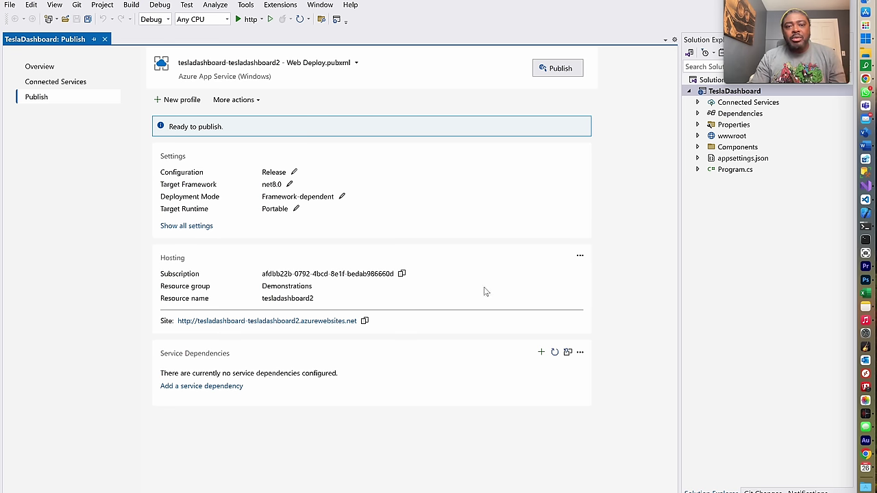
- Publish to the tesladashboard2 slot and reload the production site at its root, without test.html
left_click(557, 68)
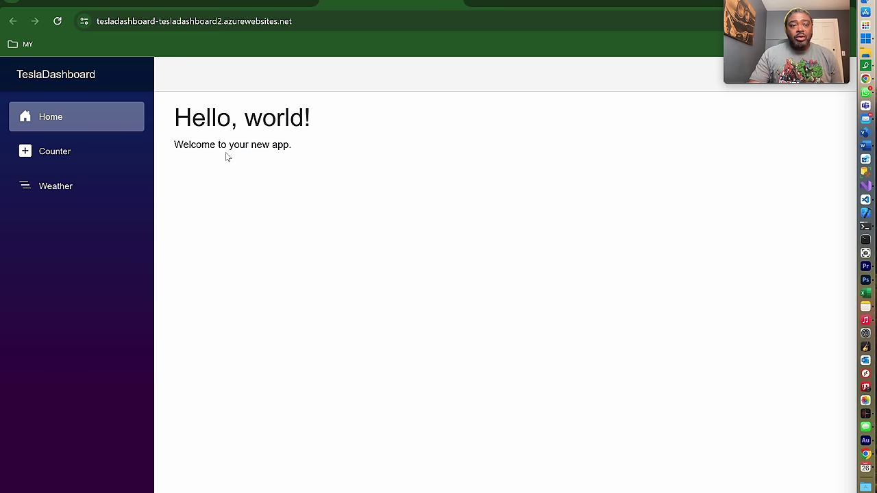
left_click(255, 6)
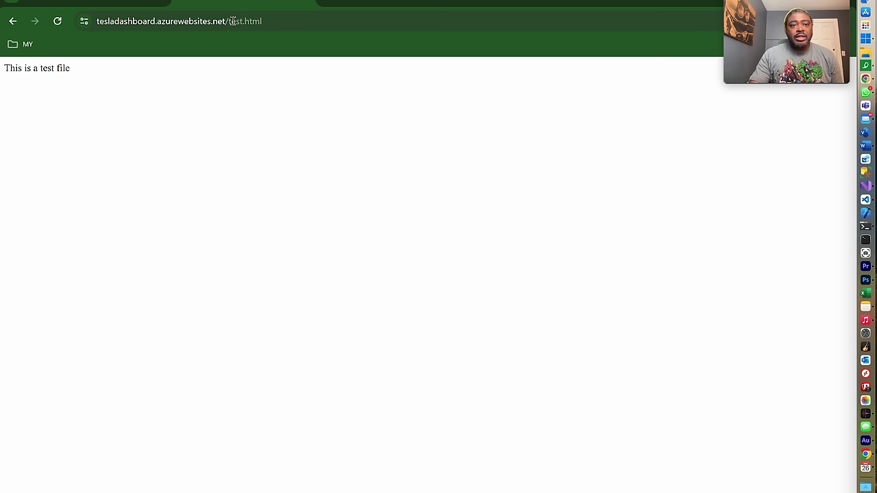
left_click_drag(229, 21, 309, 24)
key("BackSpace")
key("Return")
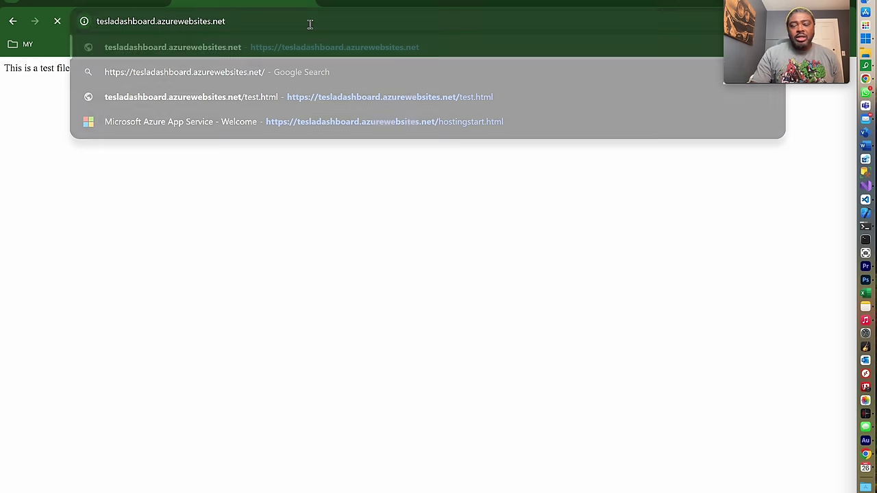
left_click(61, 22)
- Compare the slot and production tabs, then raise the slot app's counter to 9
left_click(344, 2)
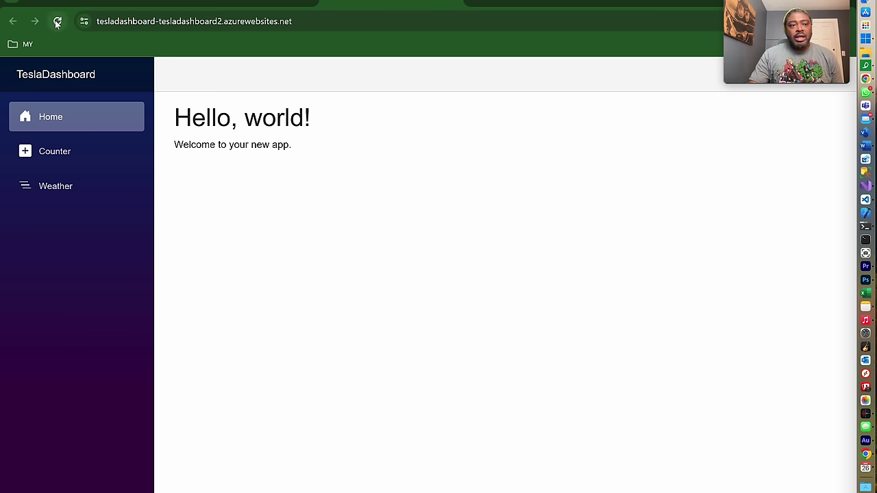
left_click(230, 2)
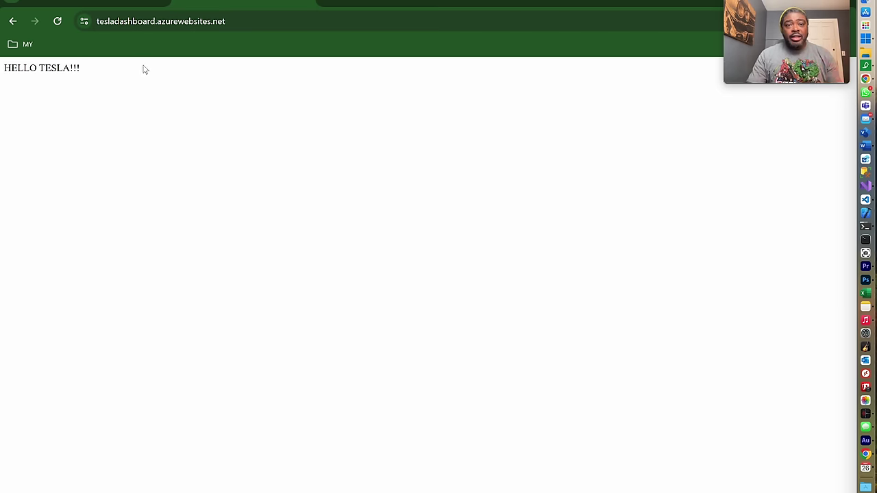
left_click(370, 2)
left_click(123, 161)
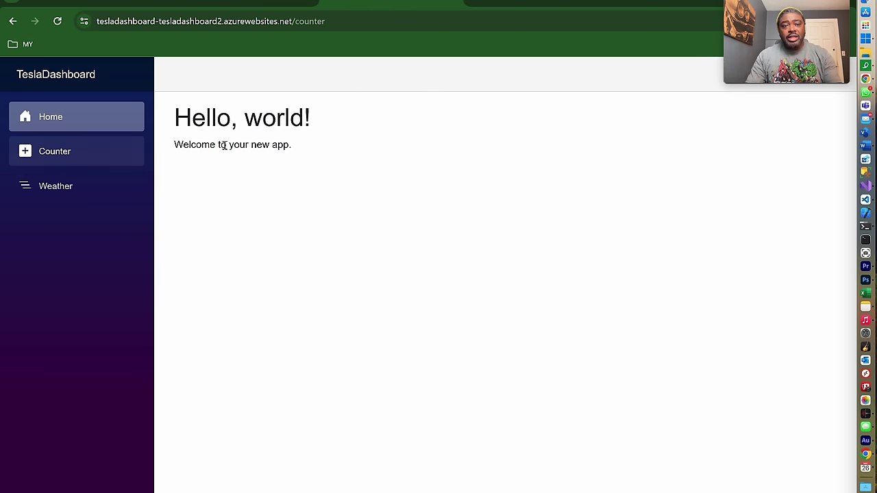
double_click(213, 178)
triple_click(214, 178)
double_click(214, 178)
double_click(213, 178)
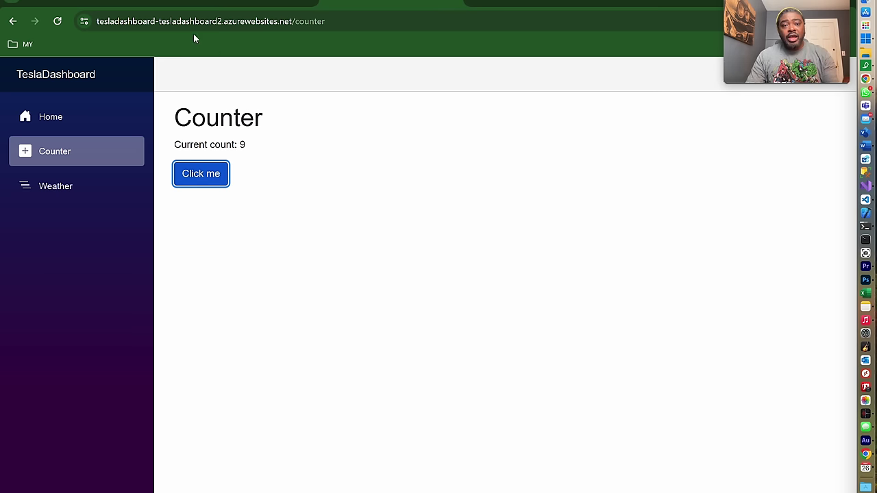
left_click(106, 2)
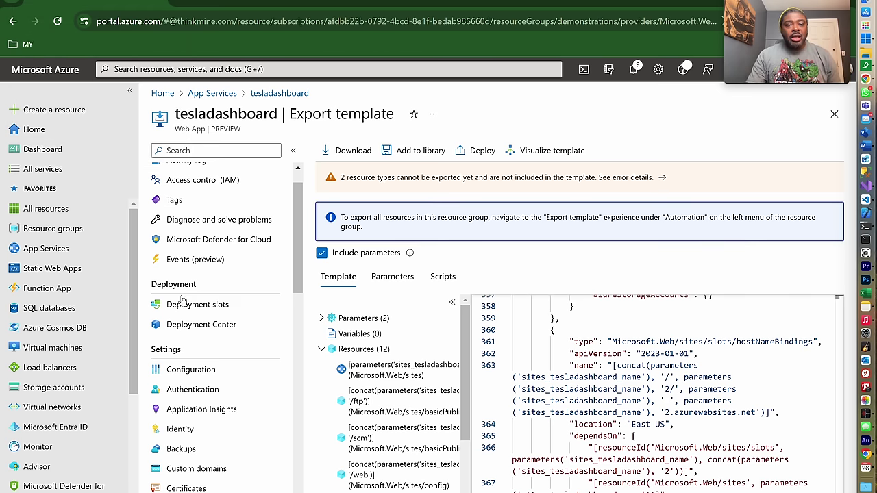
- Swap the tesladashboard2 slot with production from tesladashboard's Deployment slots, then view production
left_click(219, 304)
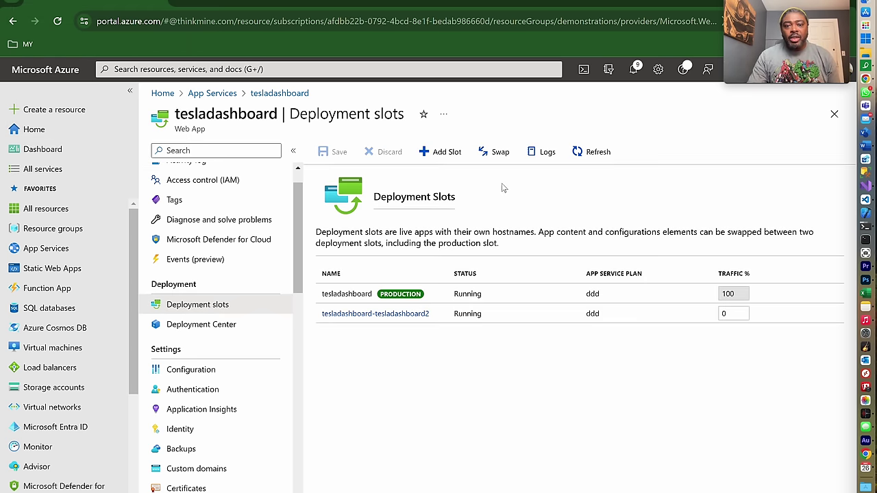
left_click(492, 155)
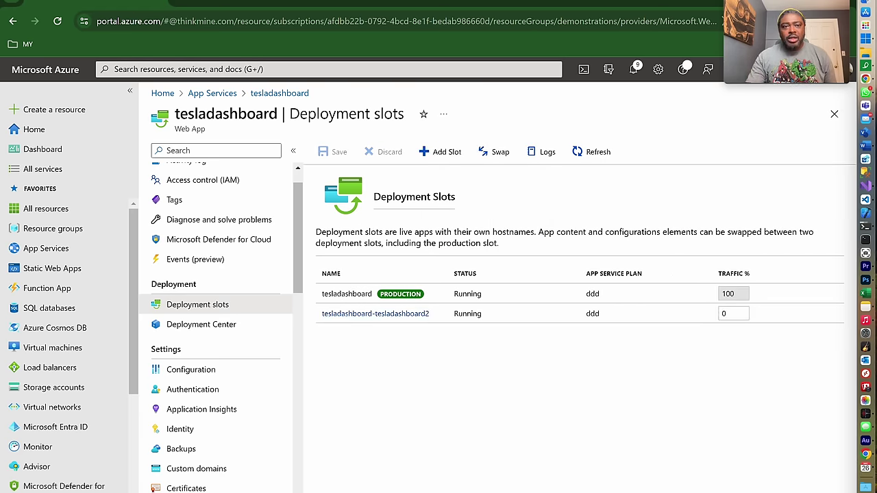
left_click(239, 2)
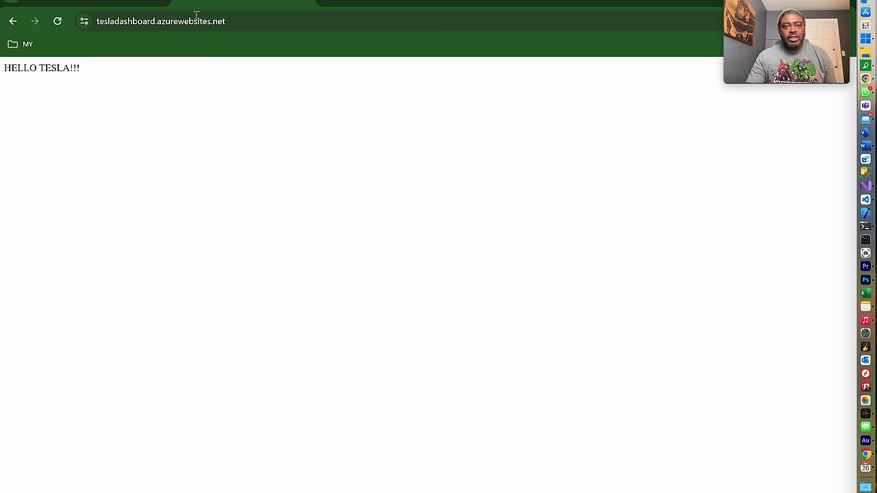
- Reload production to see the swapped Blazor app and raise its counter to 13
left_click(57, 24)
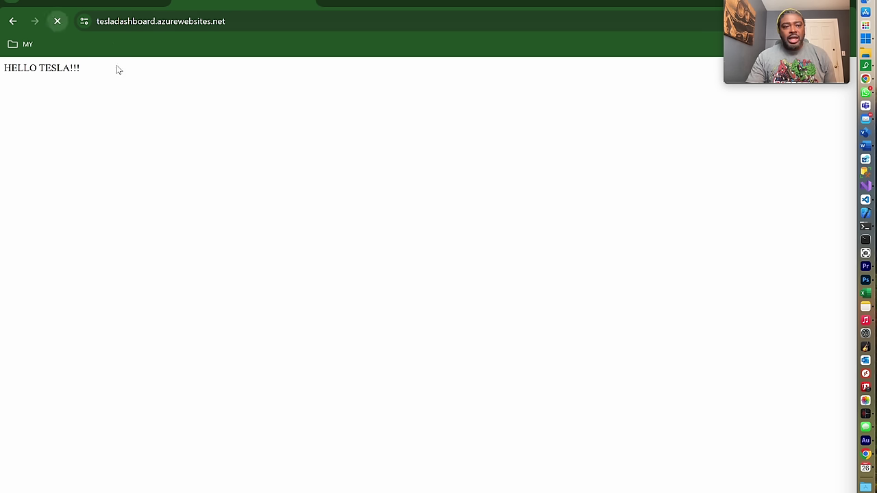
left_click(59, 151)
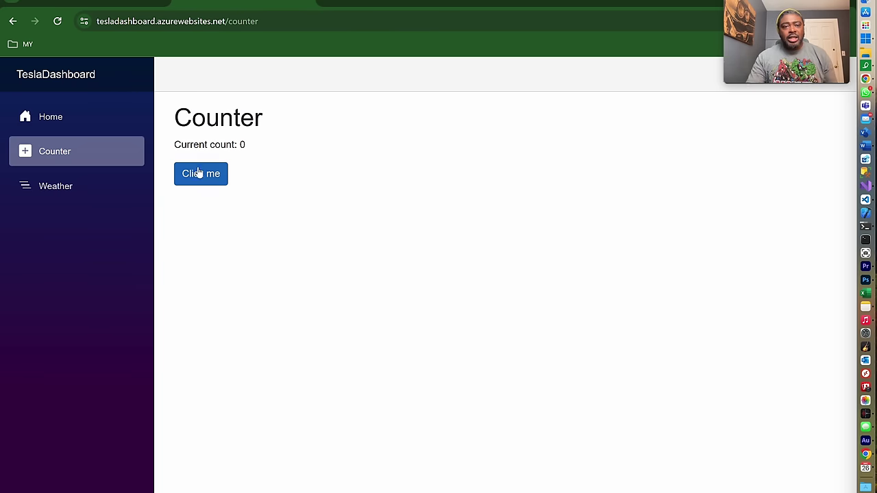
left_click(197, 173)
left_click(198, 173)
left_click(198, 173)
left_click(198, 173)
left_click(197, 173)
left_click(197, 172)
left_click(196, 172)
left_click(196, 172)
left_click(197, 172)
left_click(197, 173)
left_click(197, 173)
left_click(196, 173)
left_click(196, 172)
- Reload the slot site at its root URL, then return to the Deployment slots page
left_click(362, 3)
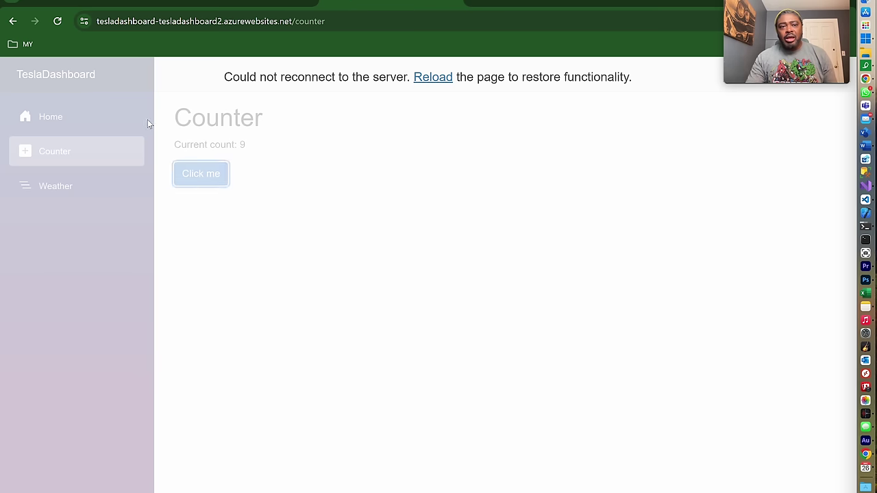
left_click(57, 21)
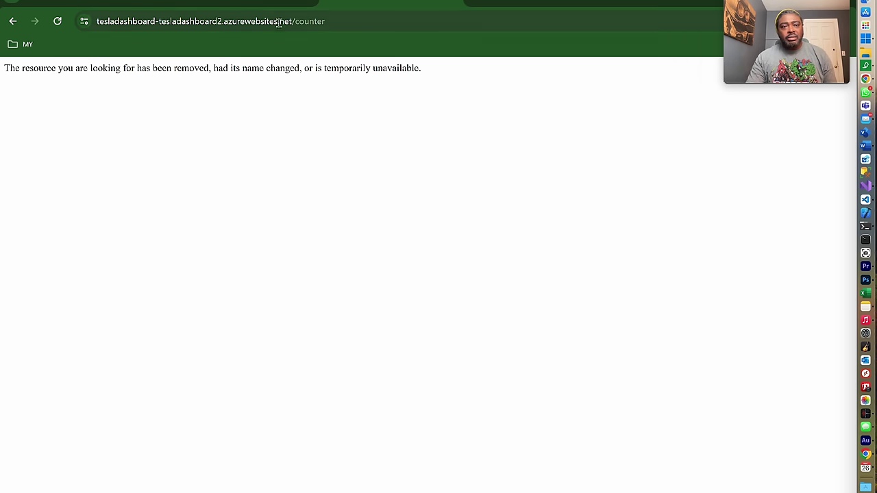
double_click(404, 21)
type("c")
key("BackSpace")
key("BackSpace")
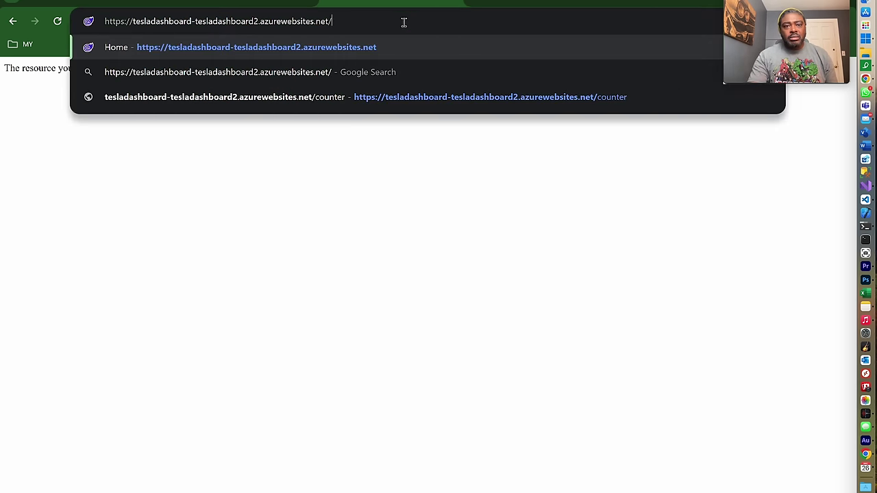
key("Return")
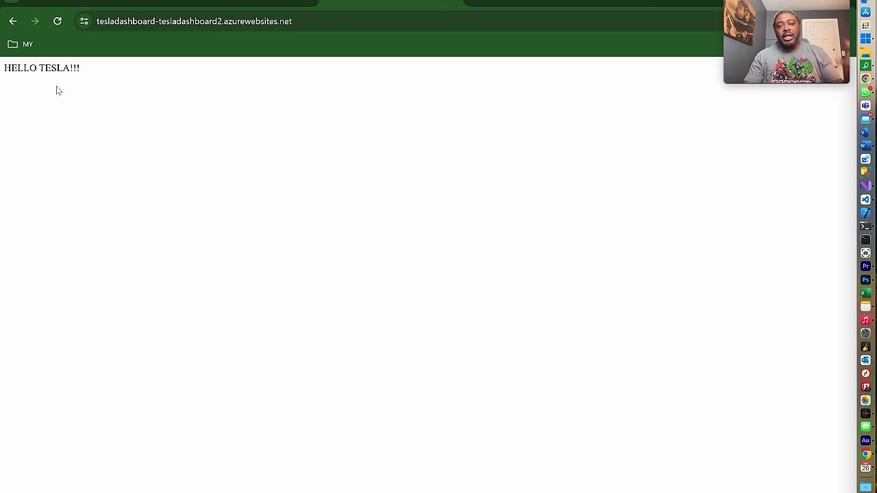
left_click(228, 4)
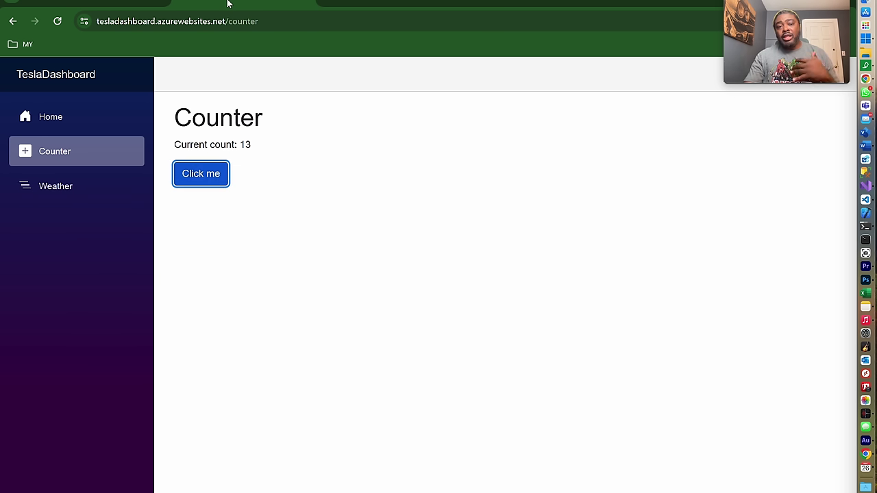
left_click(230, 4)
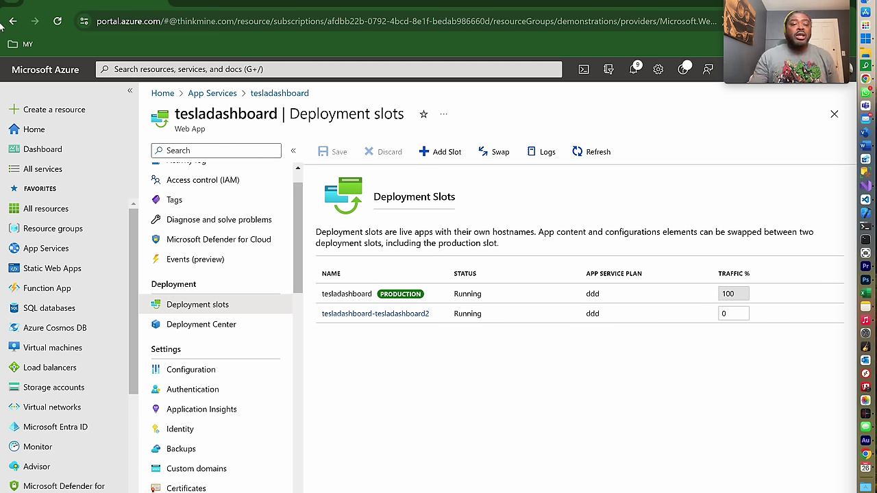
scroll(206, 281, "up", 1)
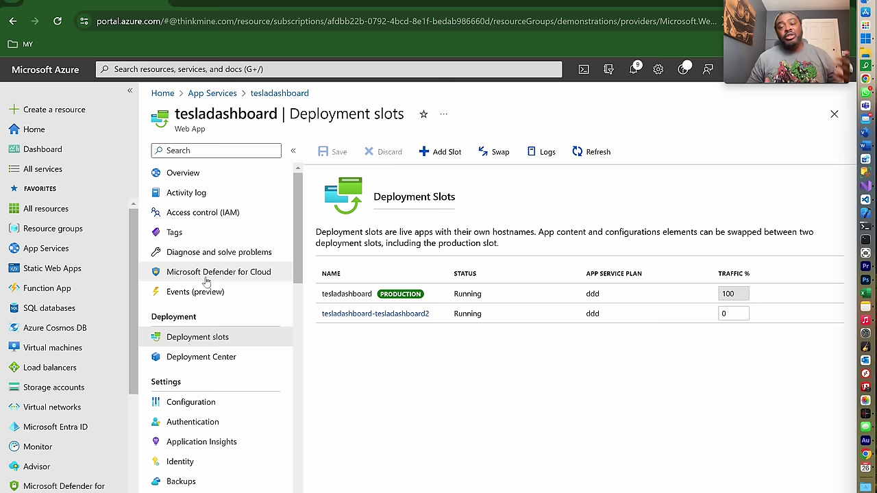